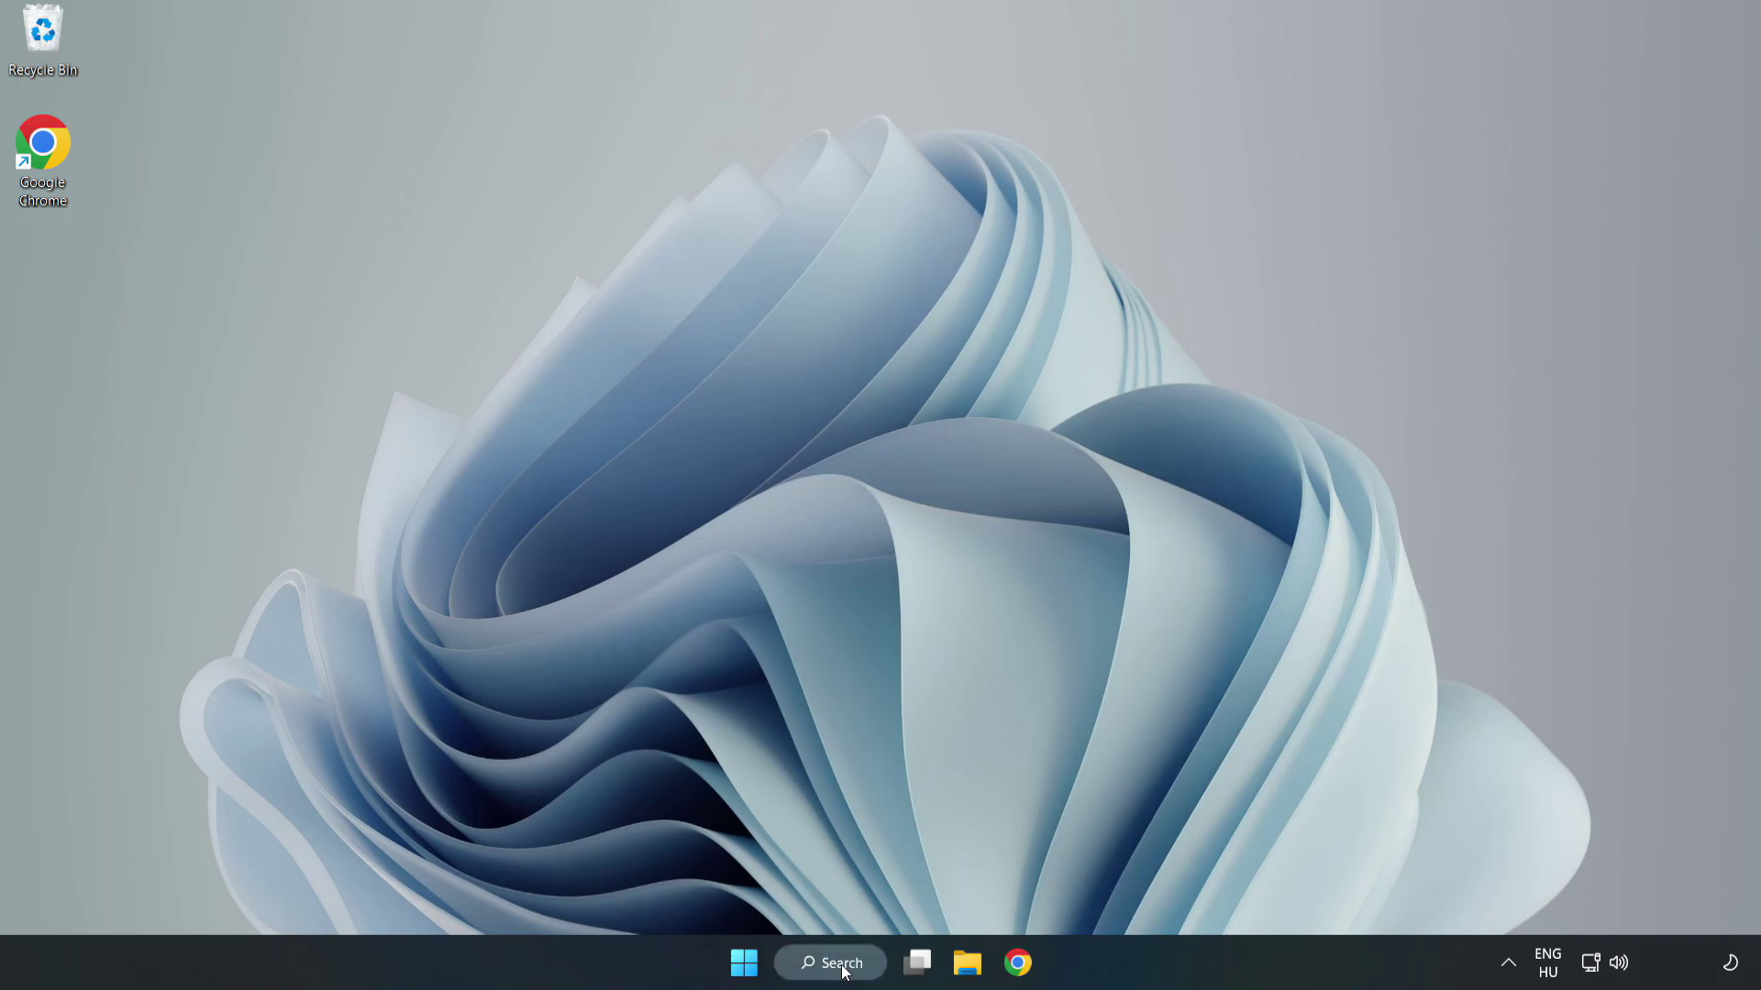
Find and open Device Manager, and move its window to the middle of the desktop.
{"action": "left_click", "coordinate": [837, 963]}
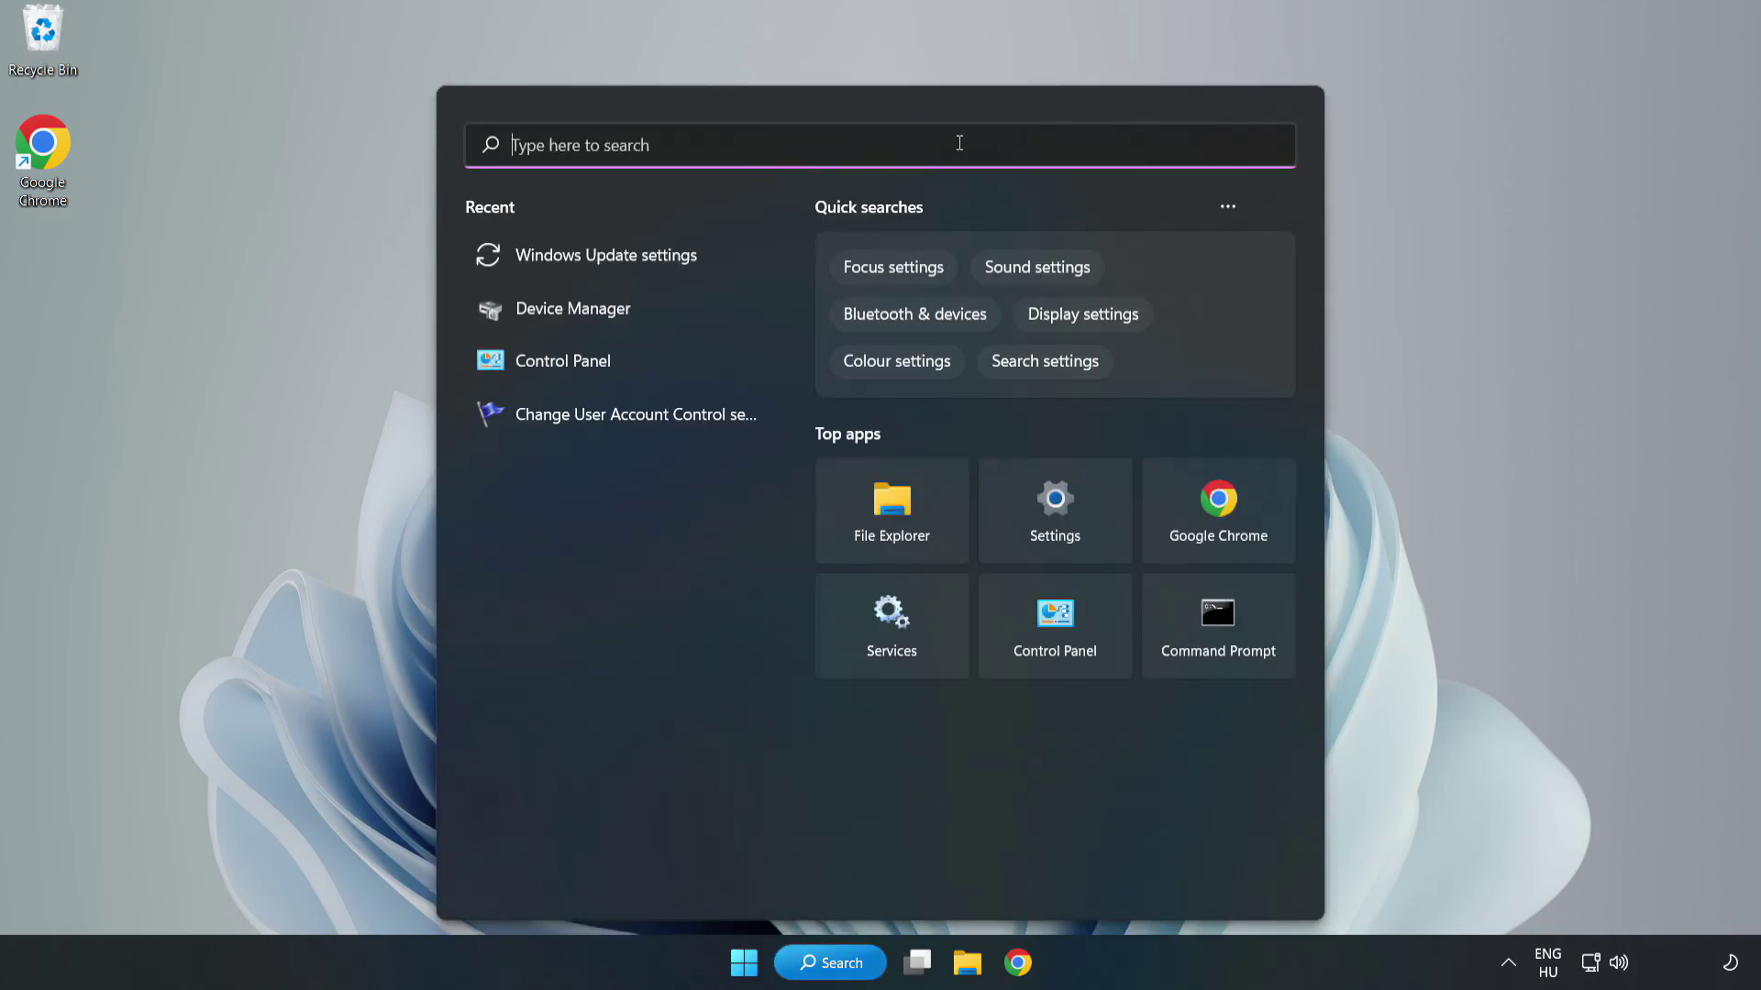
{"action": "type", "text": "device "}
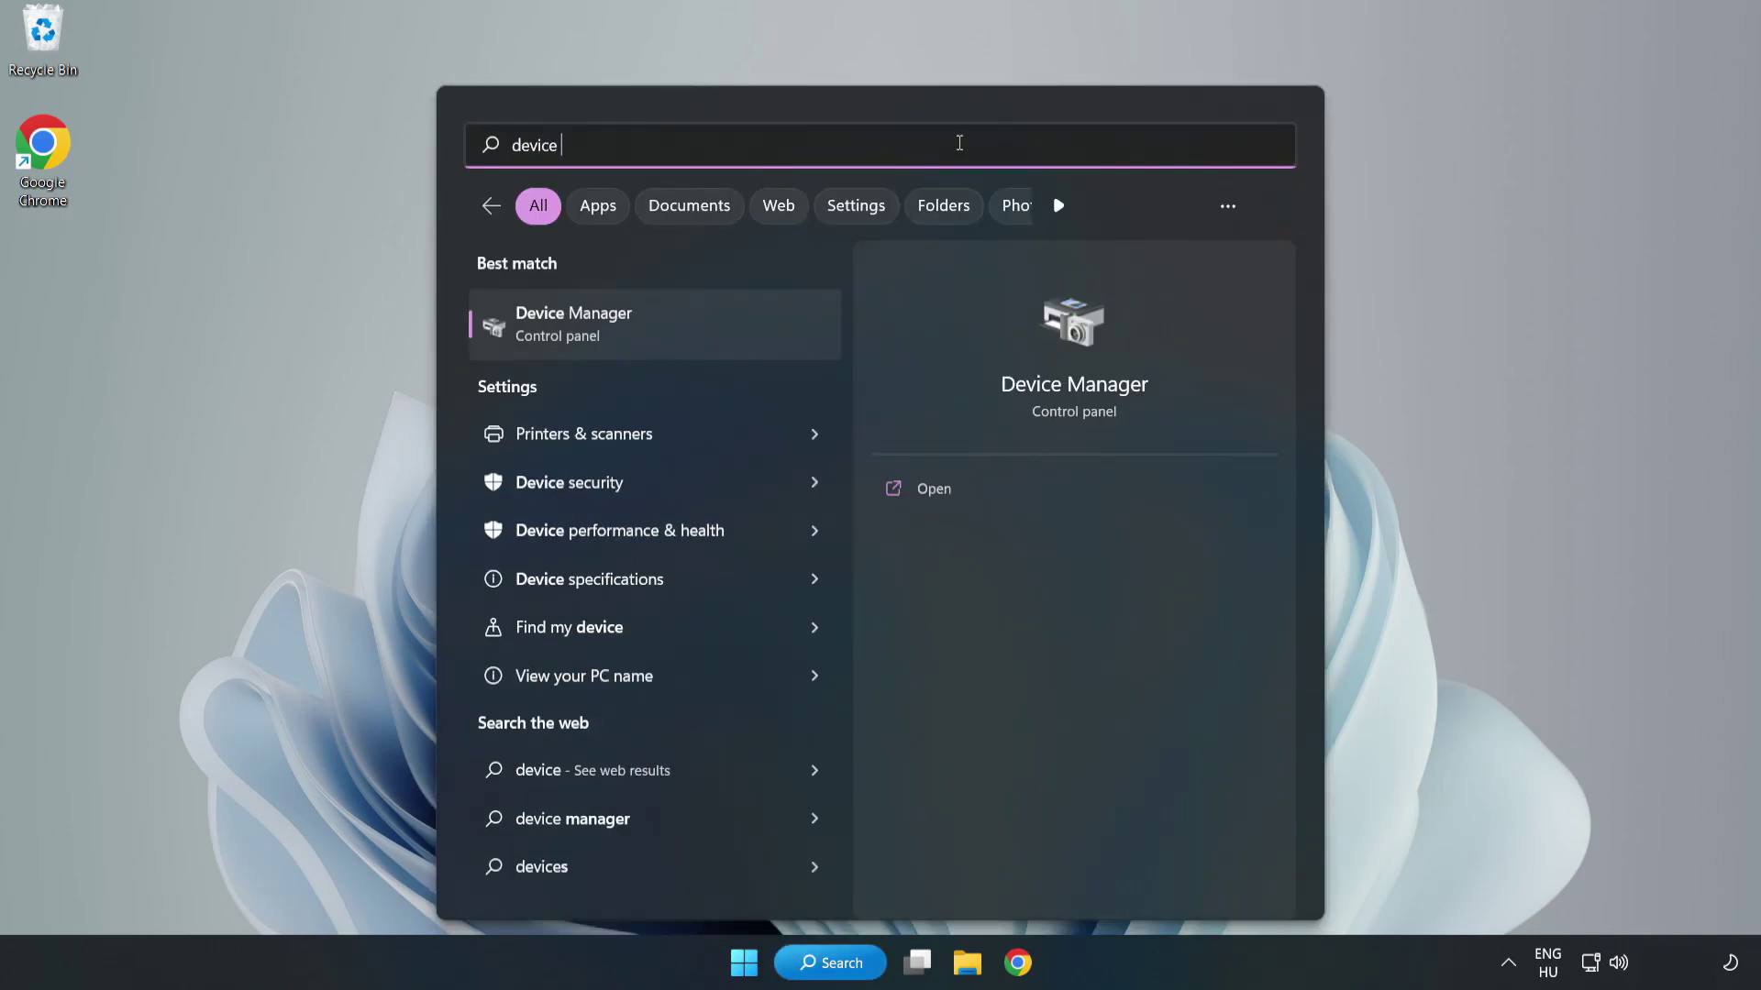
{"action": "type", "text": "manager"}
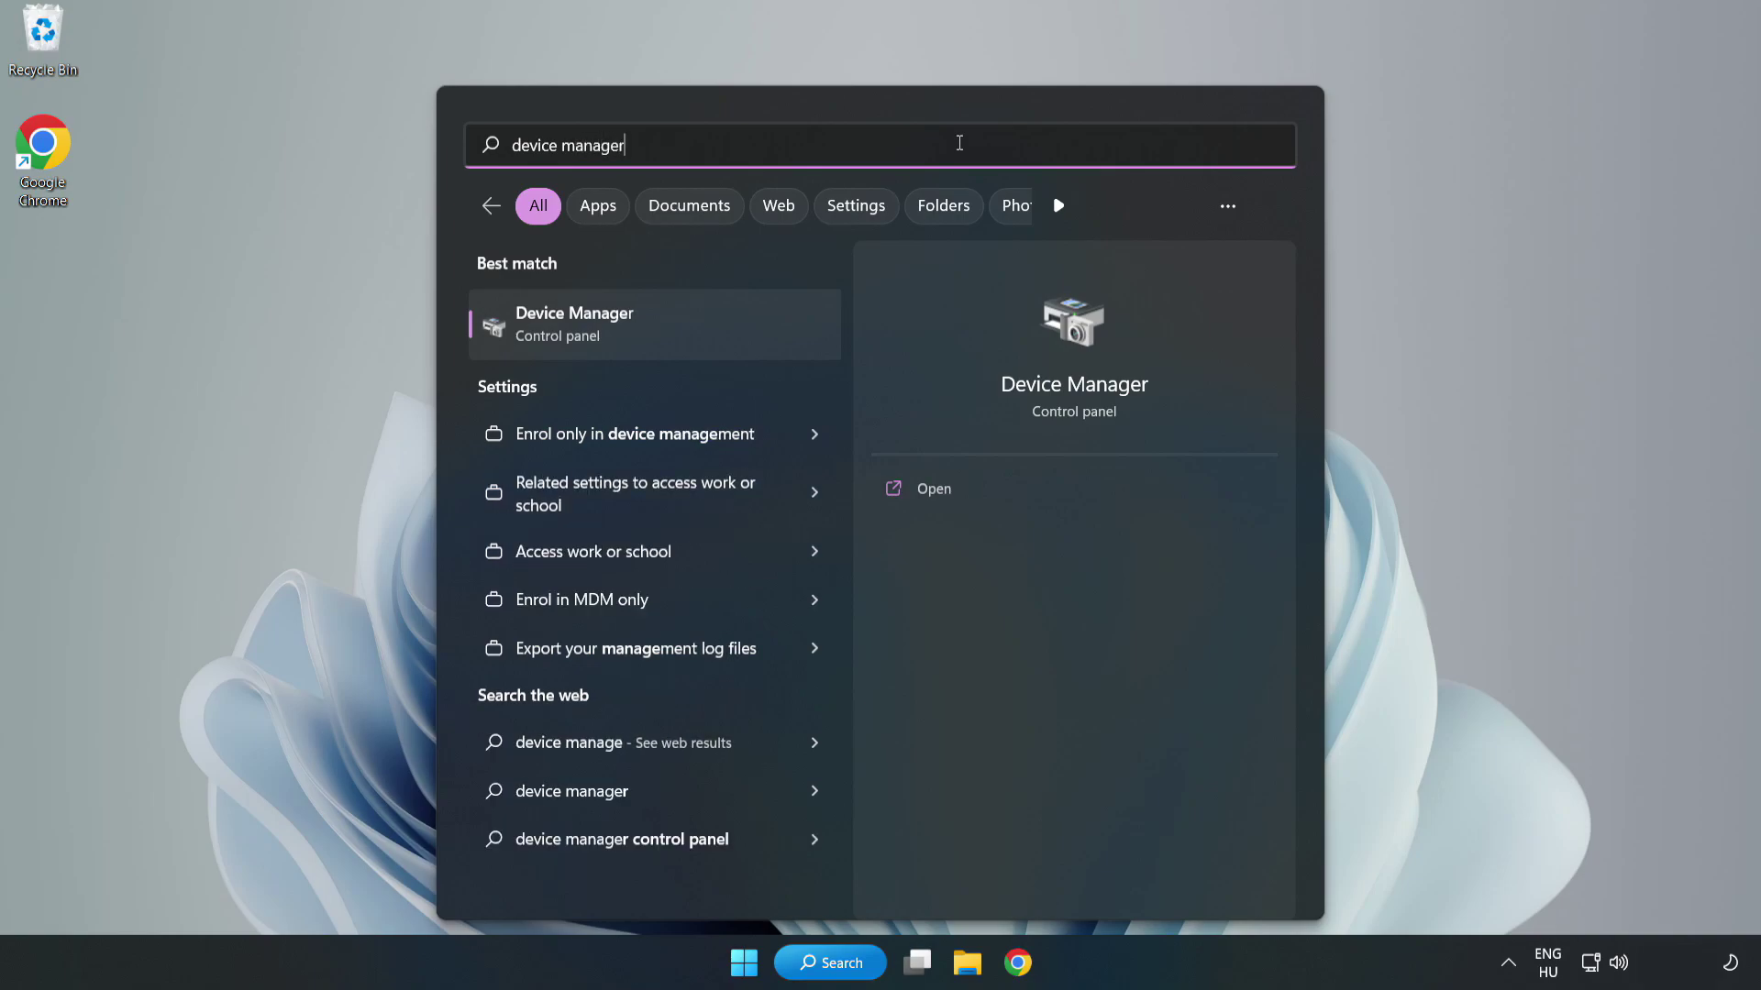
{"action": "left_click", "coordinate": [656, 340]}
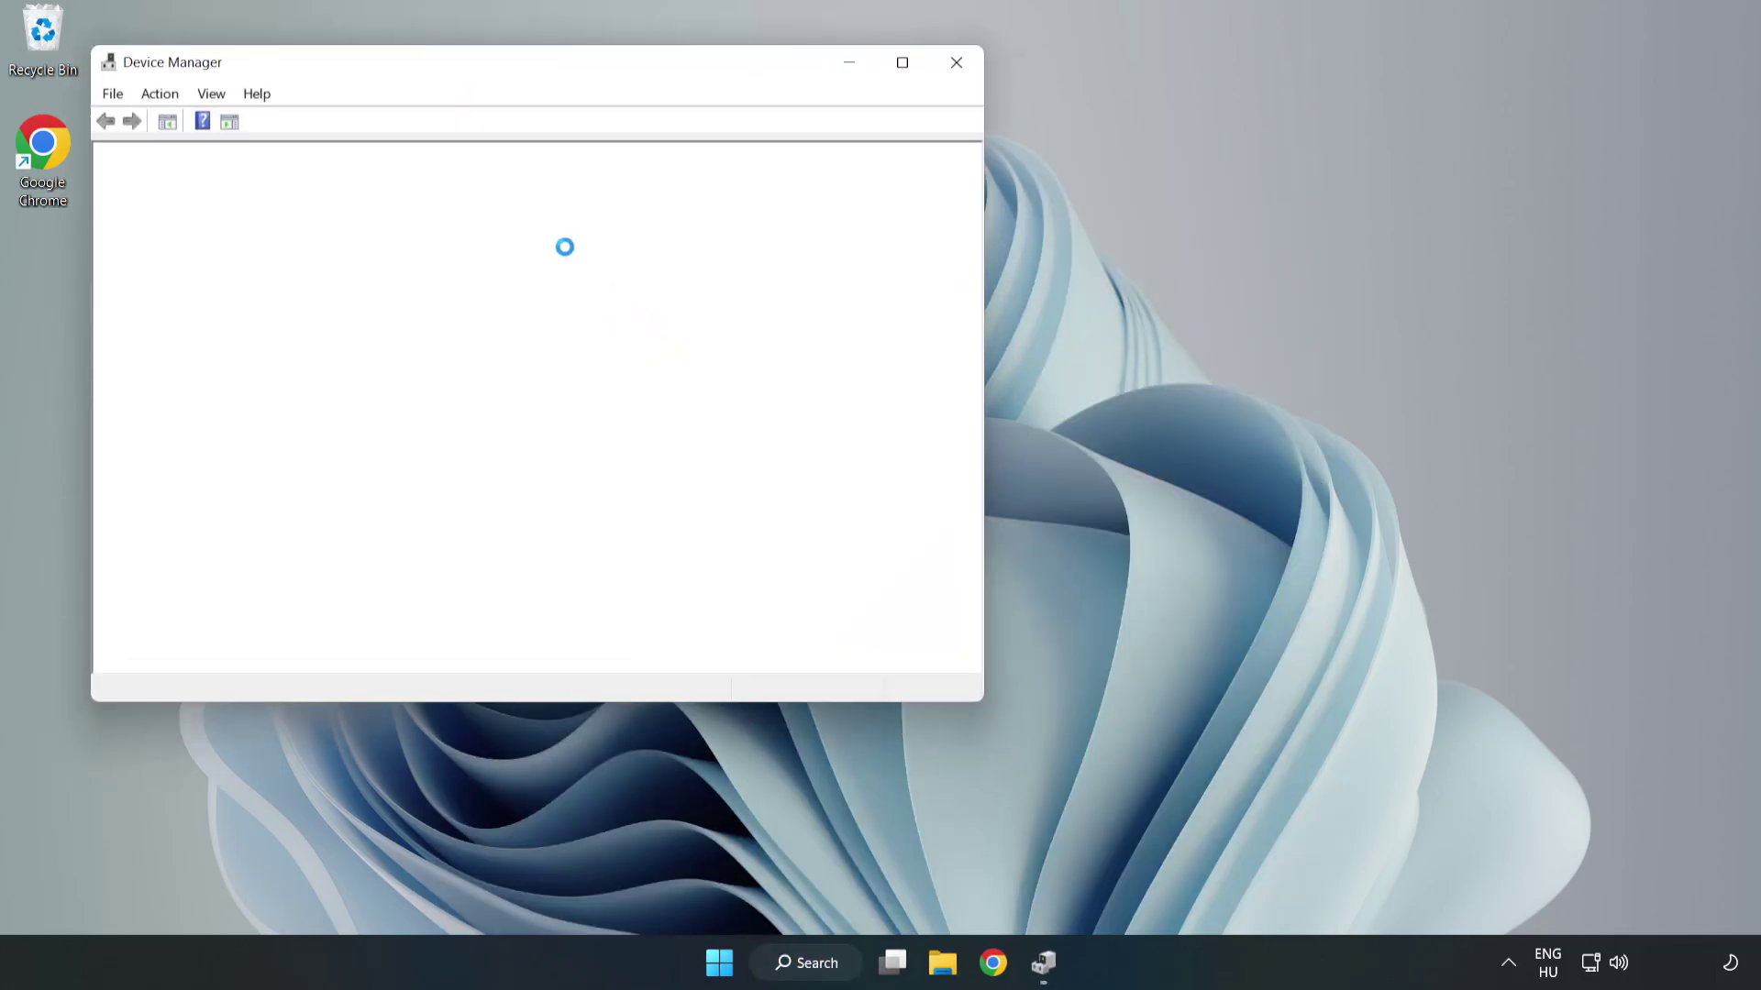
{"action": "left_click_drag", "start_coordinate": [471, 62], "coordinate": [786, 157]}
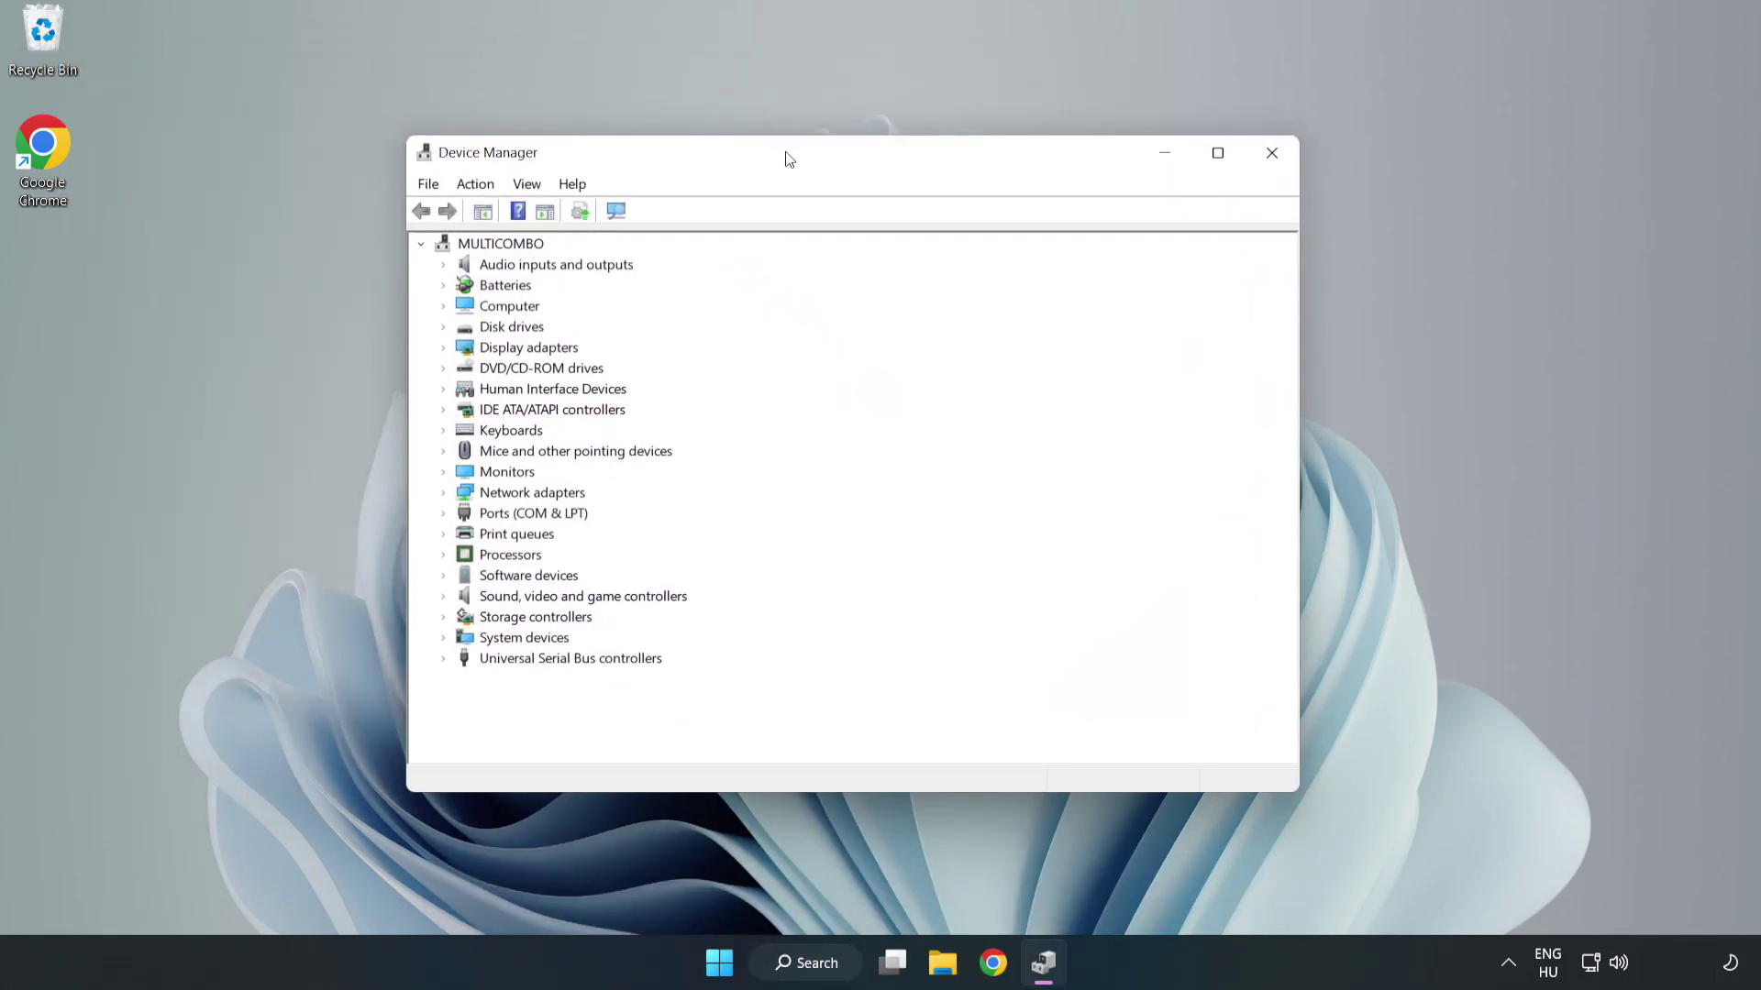
Run an automatic driver update for the VMware SVGA 3D display adapter, and close Device Manager.
{"action": "left_click", "coordinate": [469, 350]}
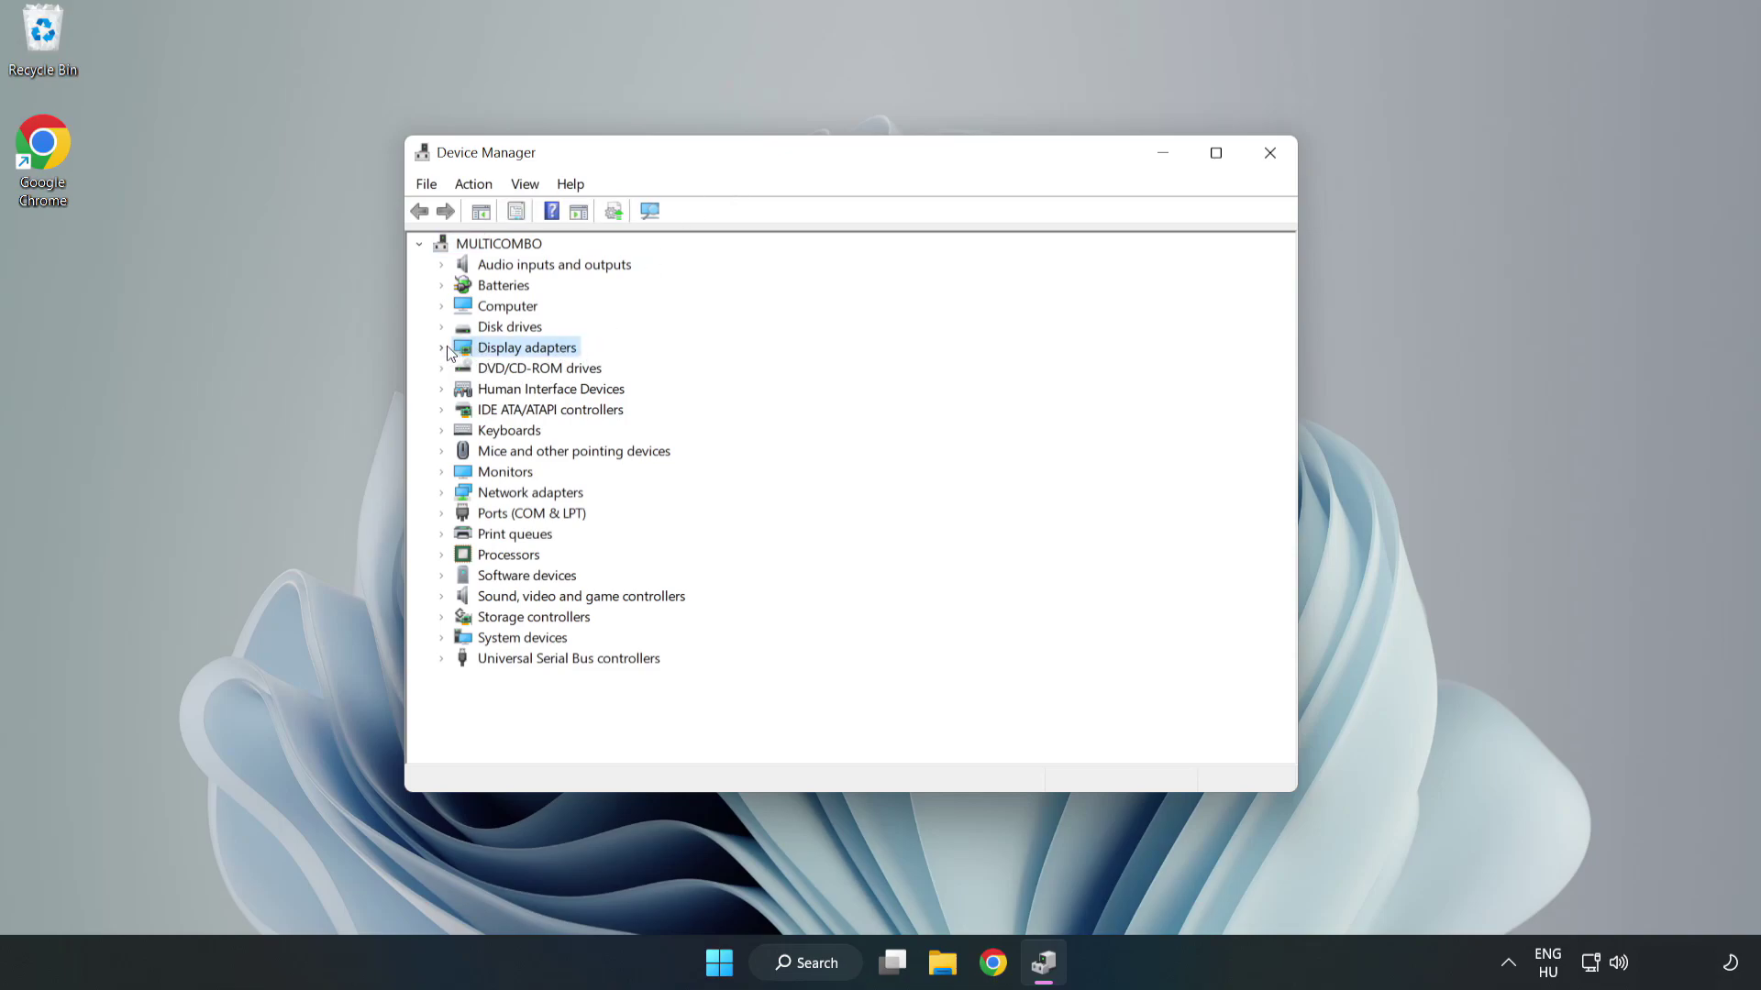
{"action": "left_click", "coordinate": [441, 349]}
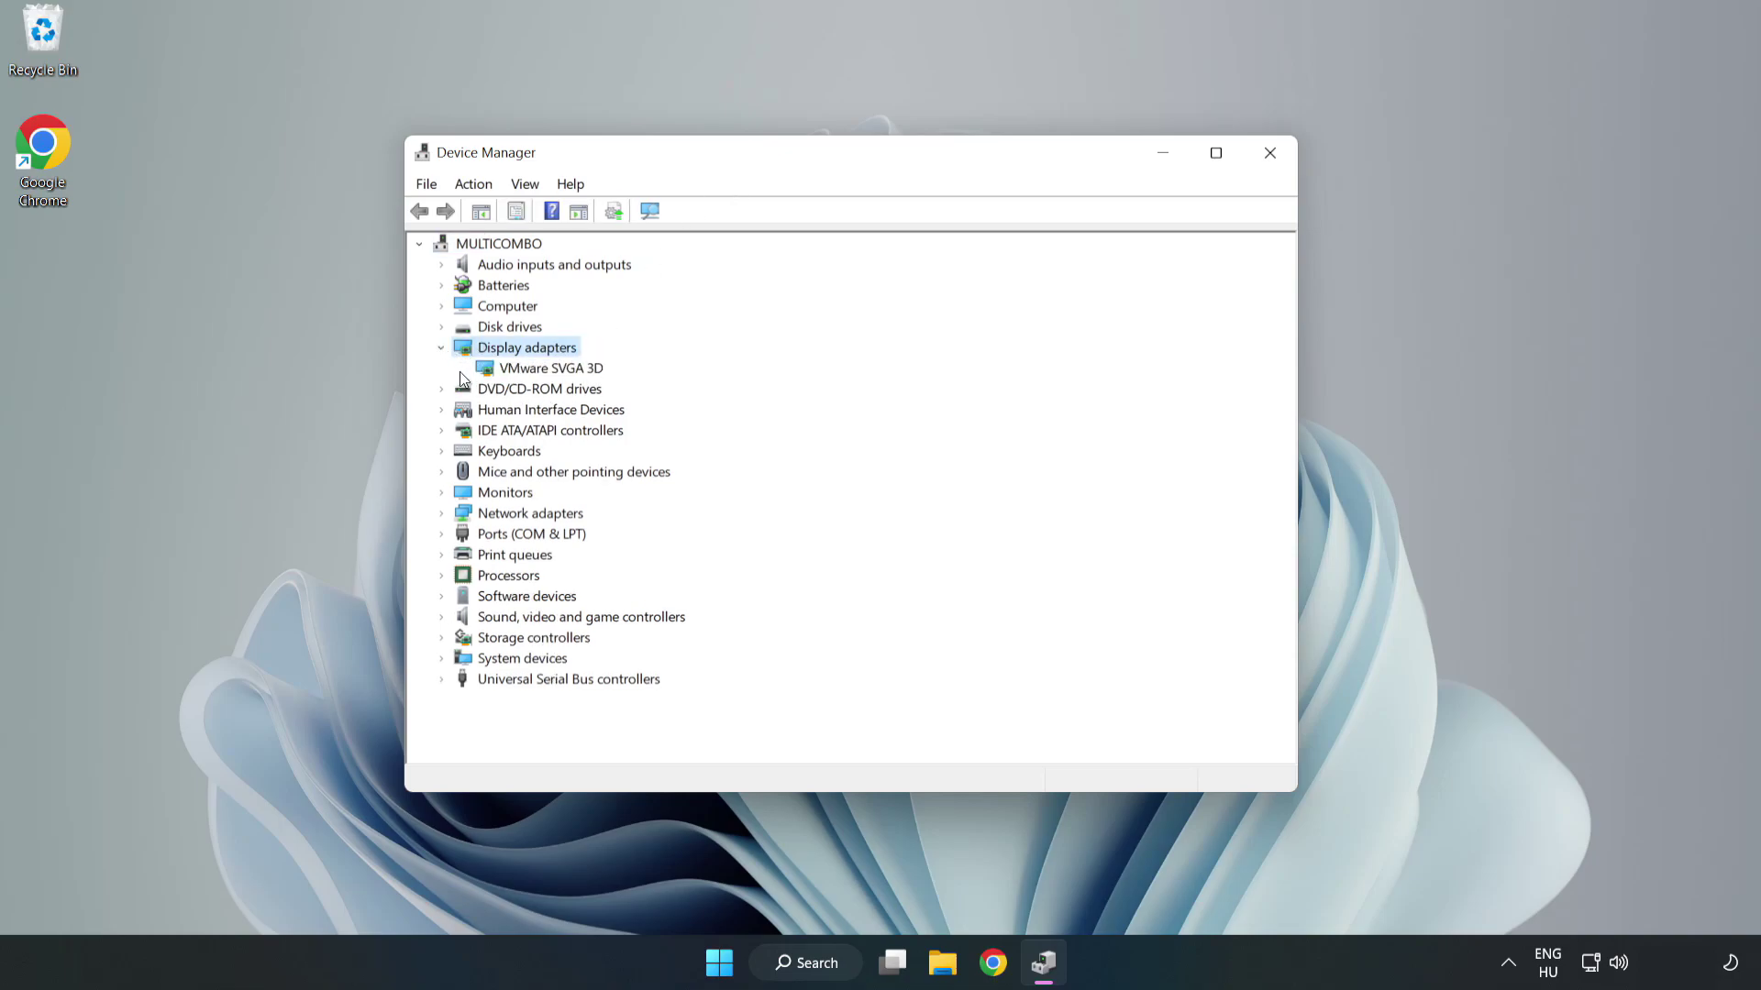
{"action": "left_click", "coordinate": [492, 369]}
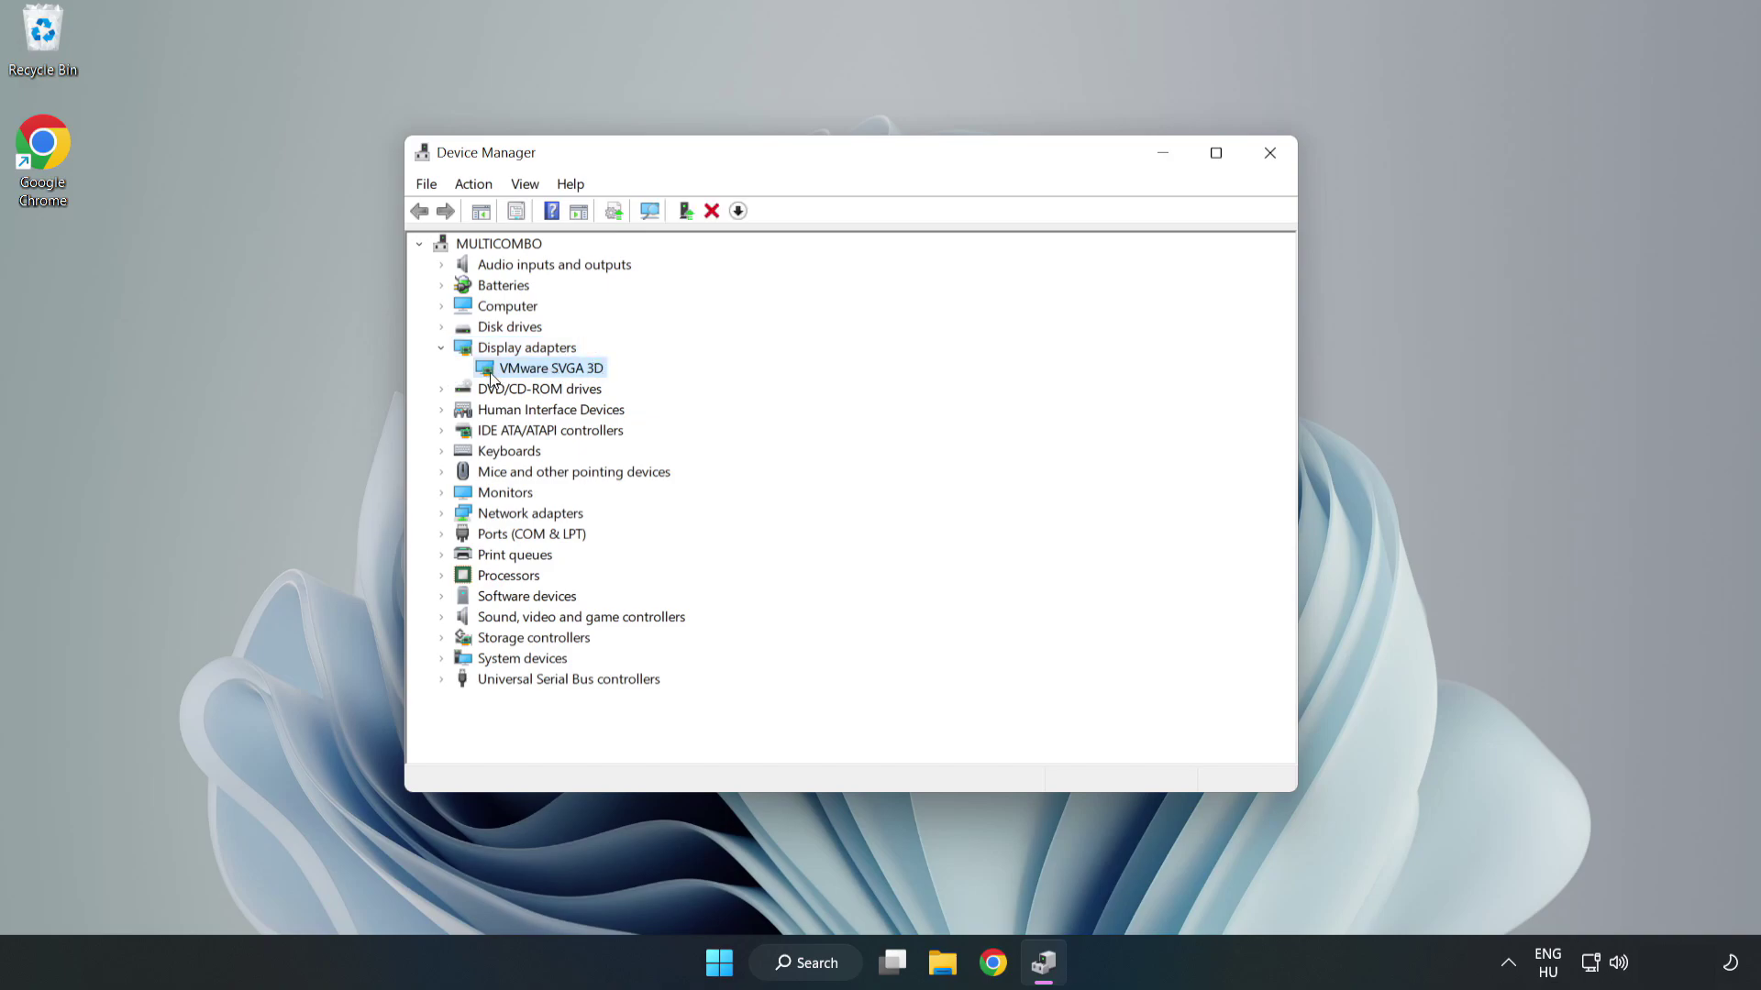
{"action": "right_click", "coordinate": [548, 374]}
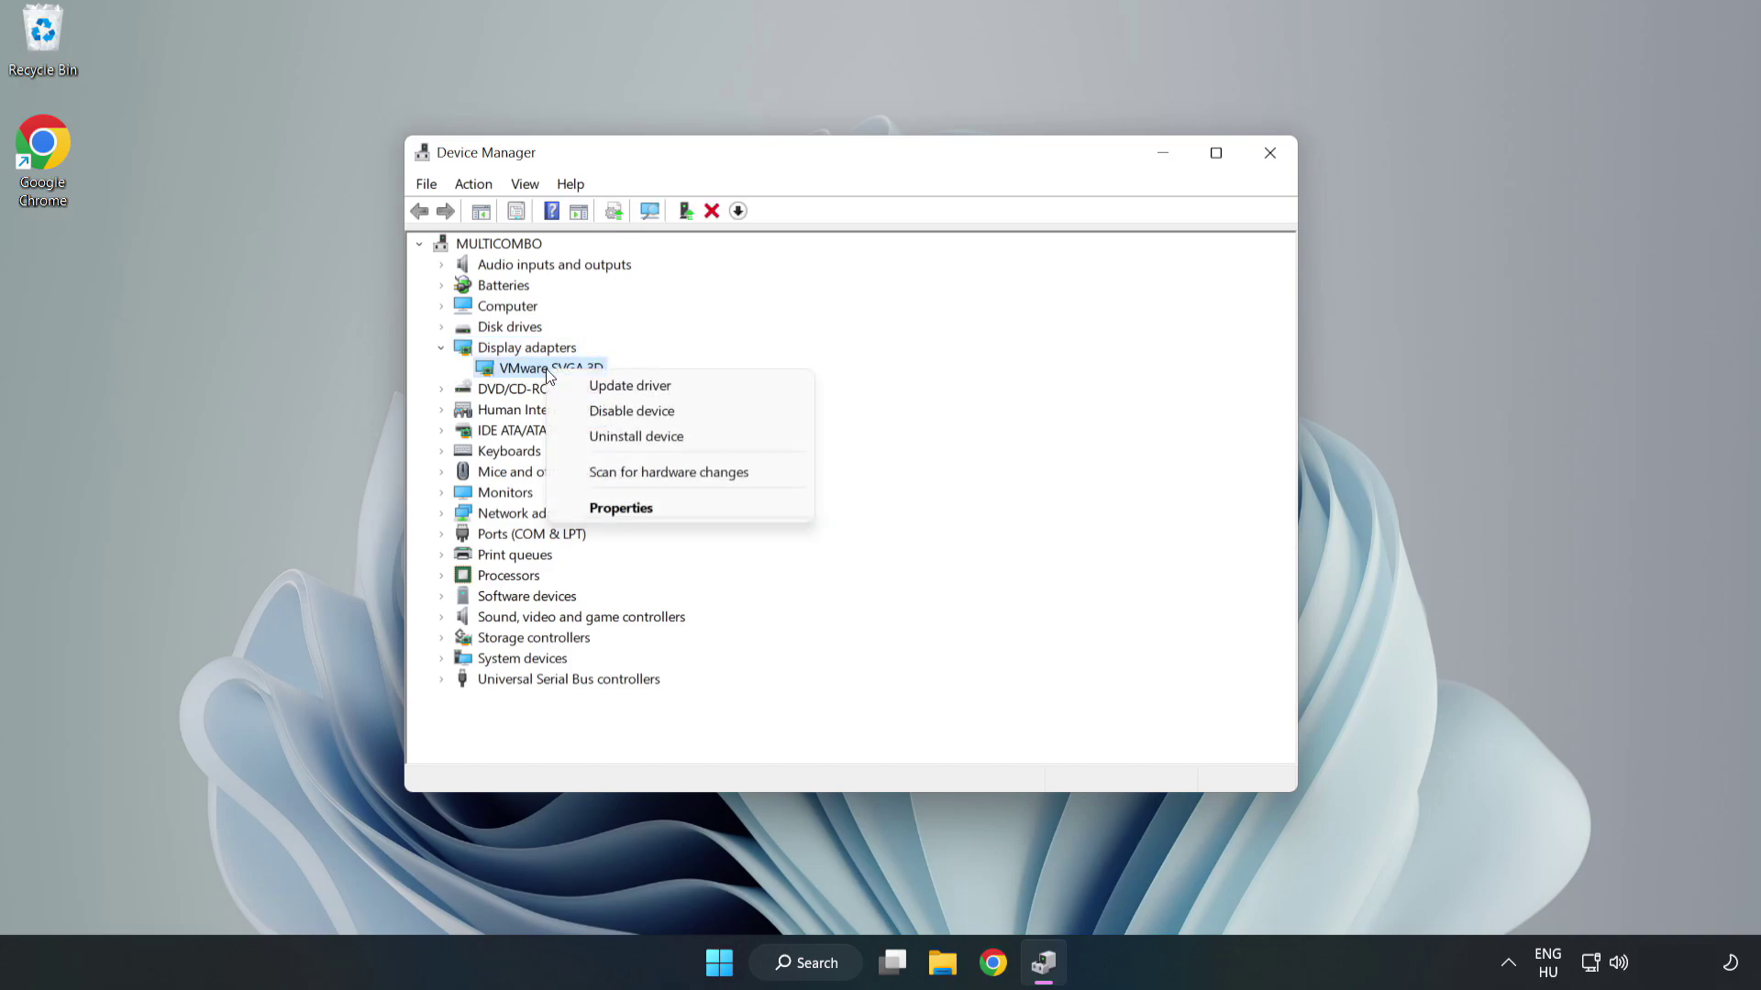
{"action": "left_click", "coordinate": [682, 389]}
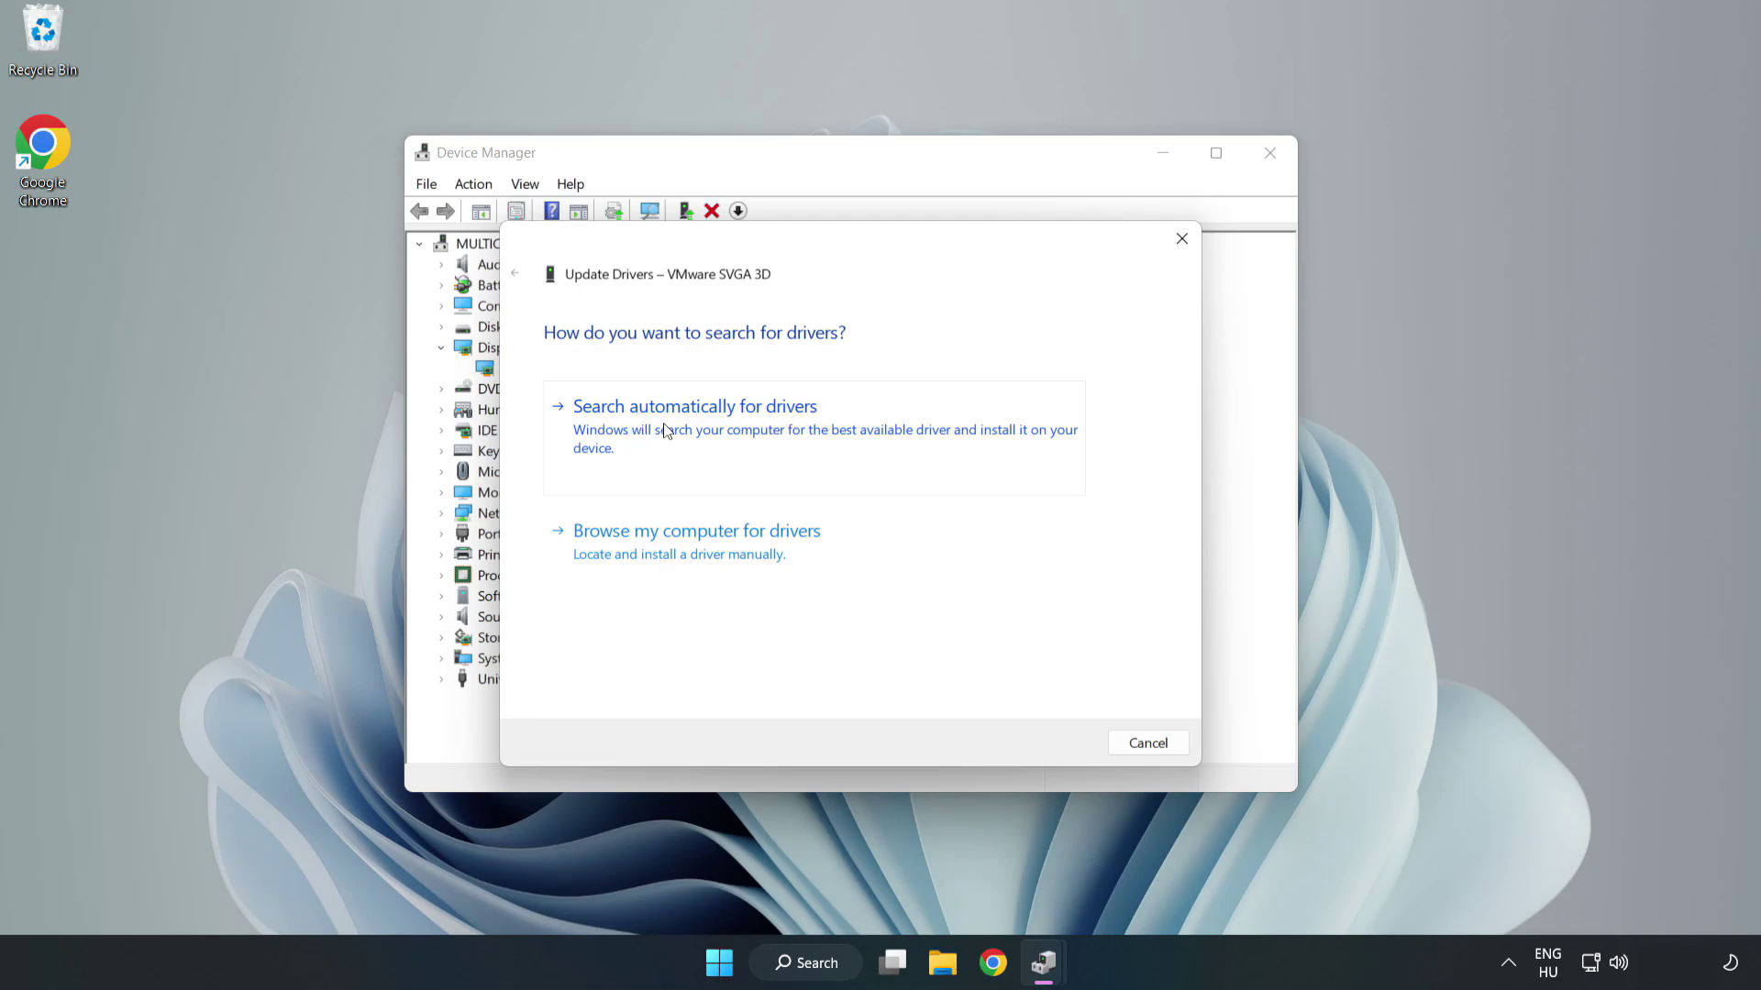
{"action": "left_click", "coordinate": [700, 429]}
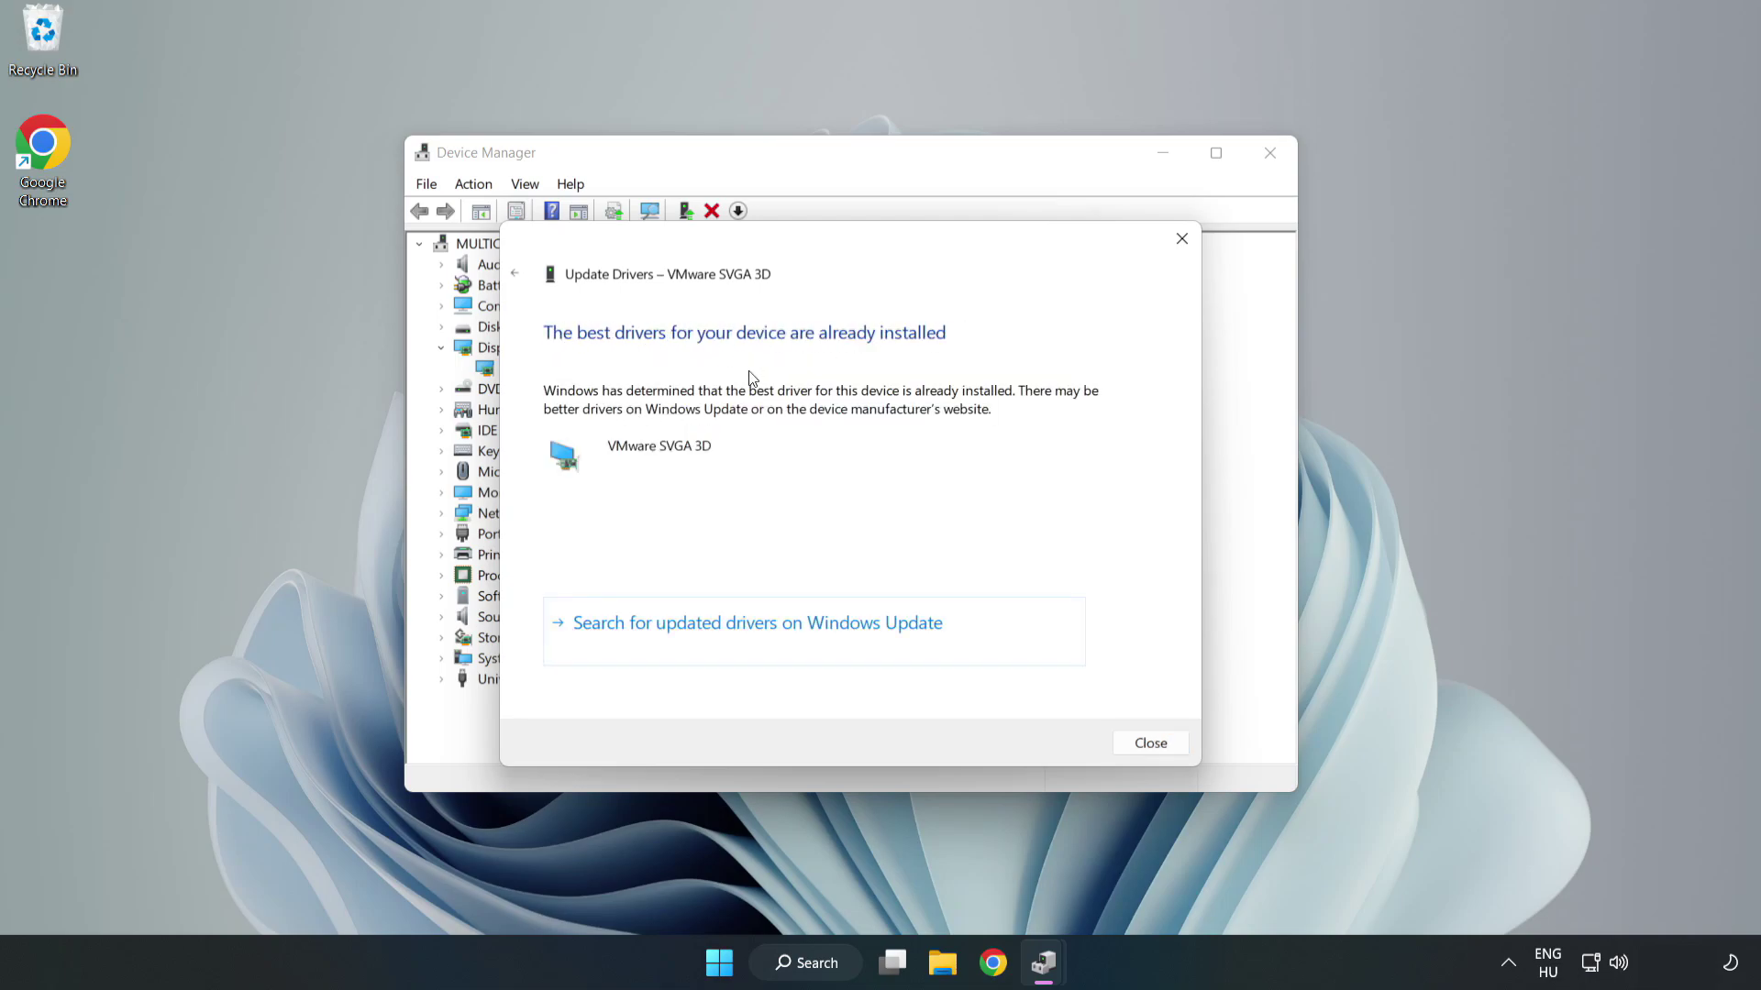
{"action": "left_click", "coordinate": [1152, 745]}
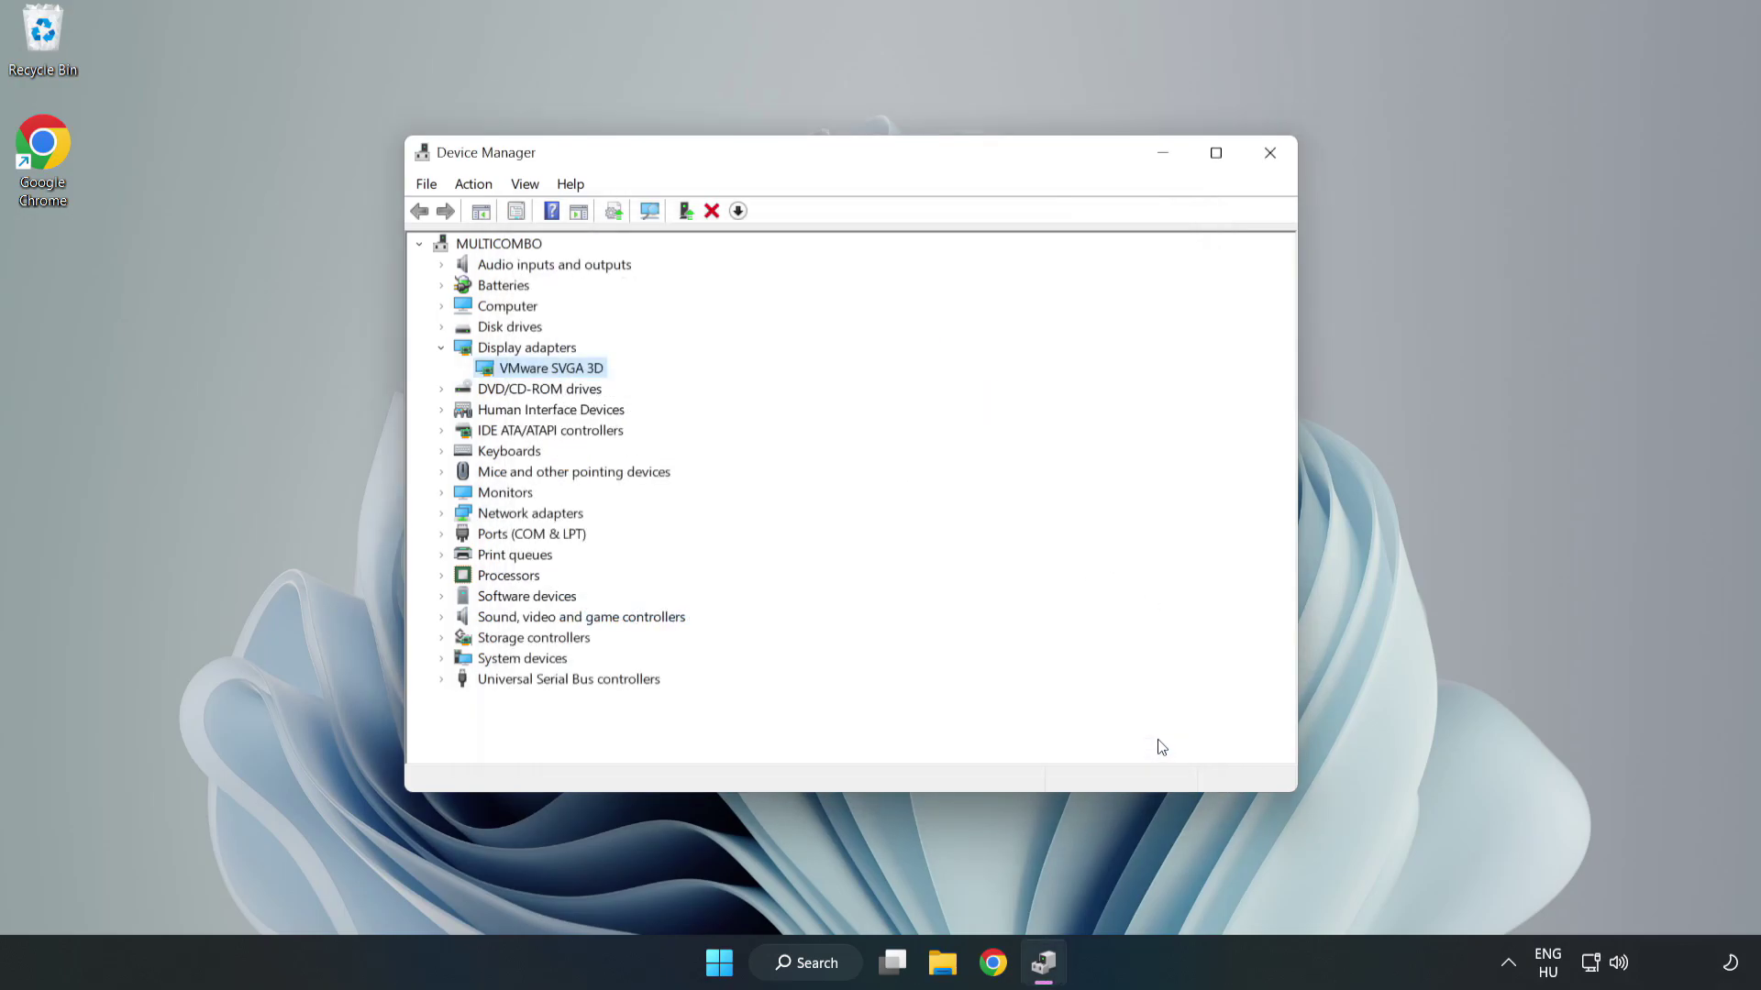
{"action": "left_click", "coordinate": [1273, 165]}
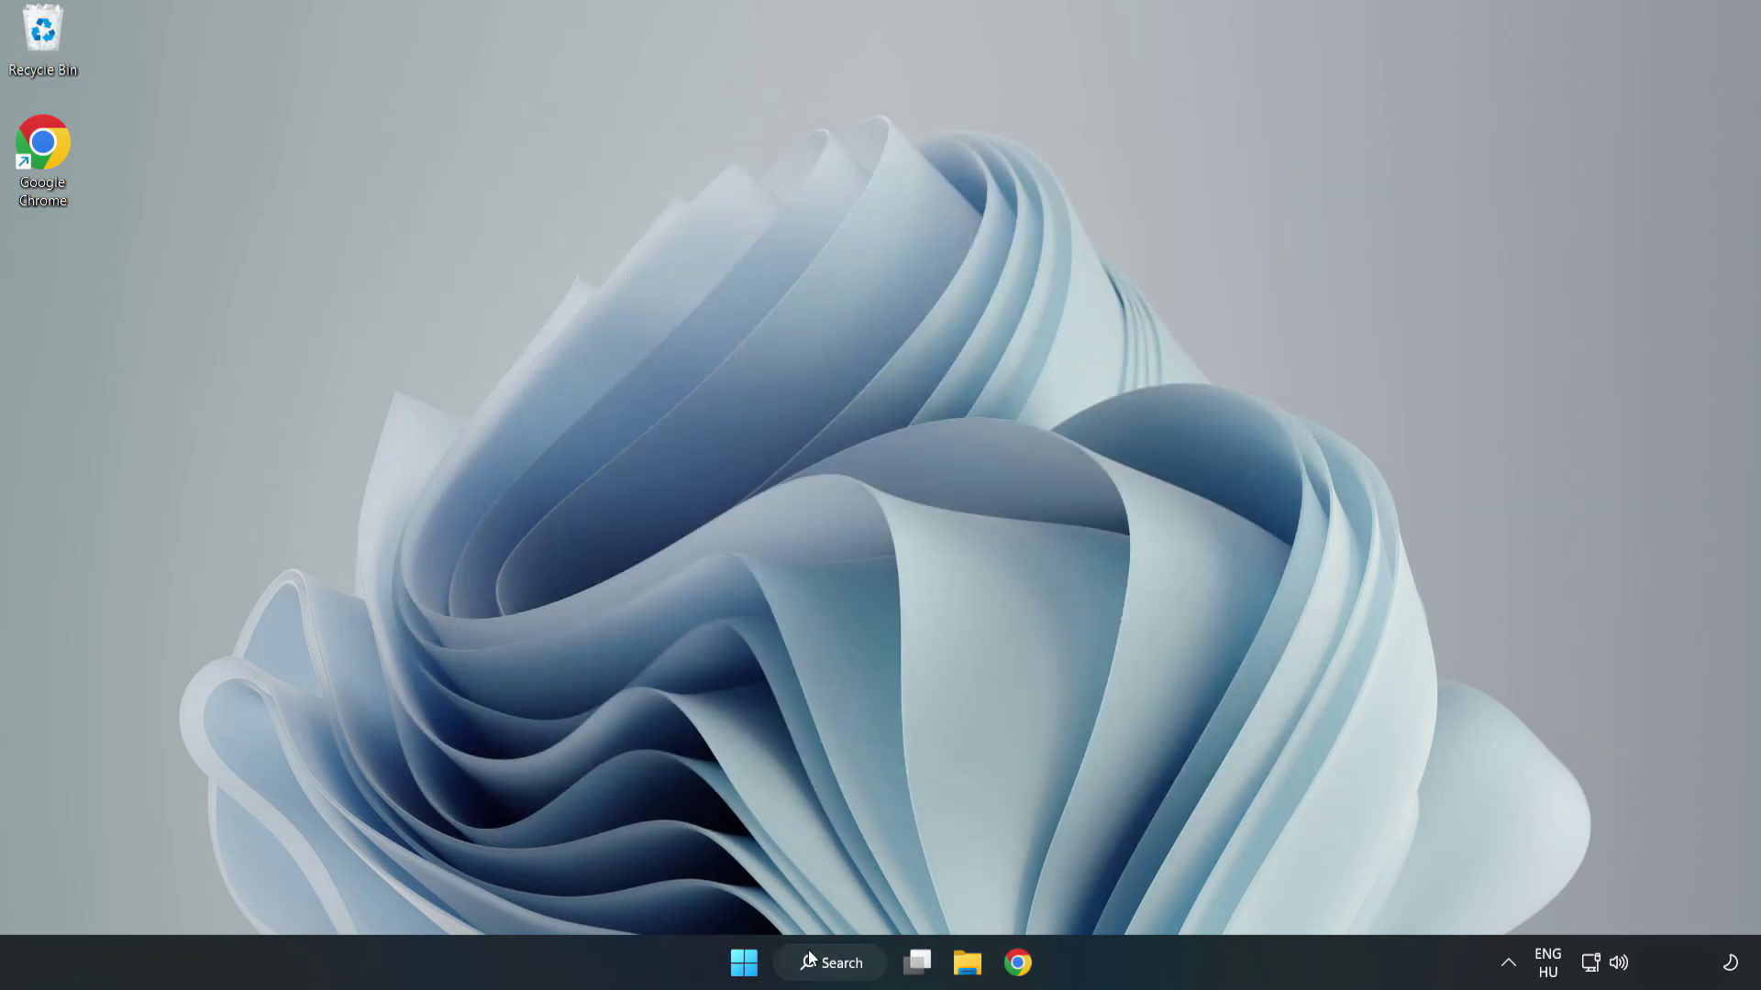
Open the Windows Update settings, check for updates, and close Settings.
{"action": "left_click", "coordinate": [842, 965]}
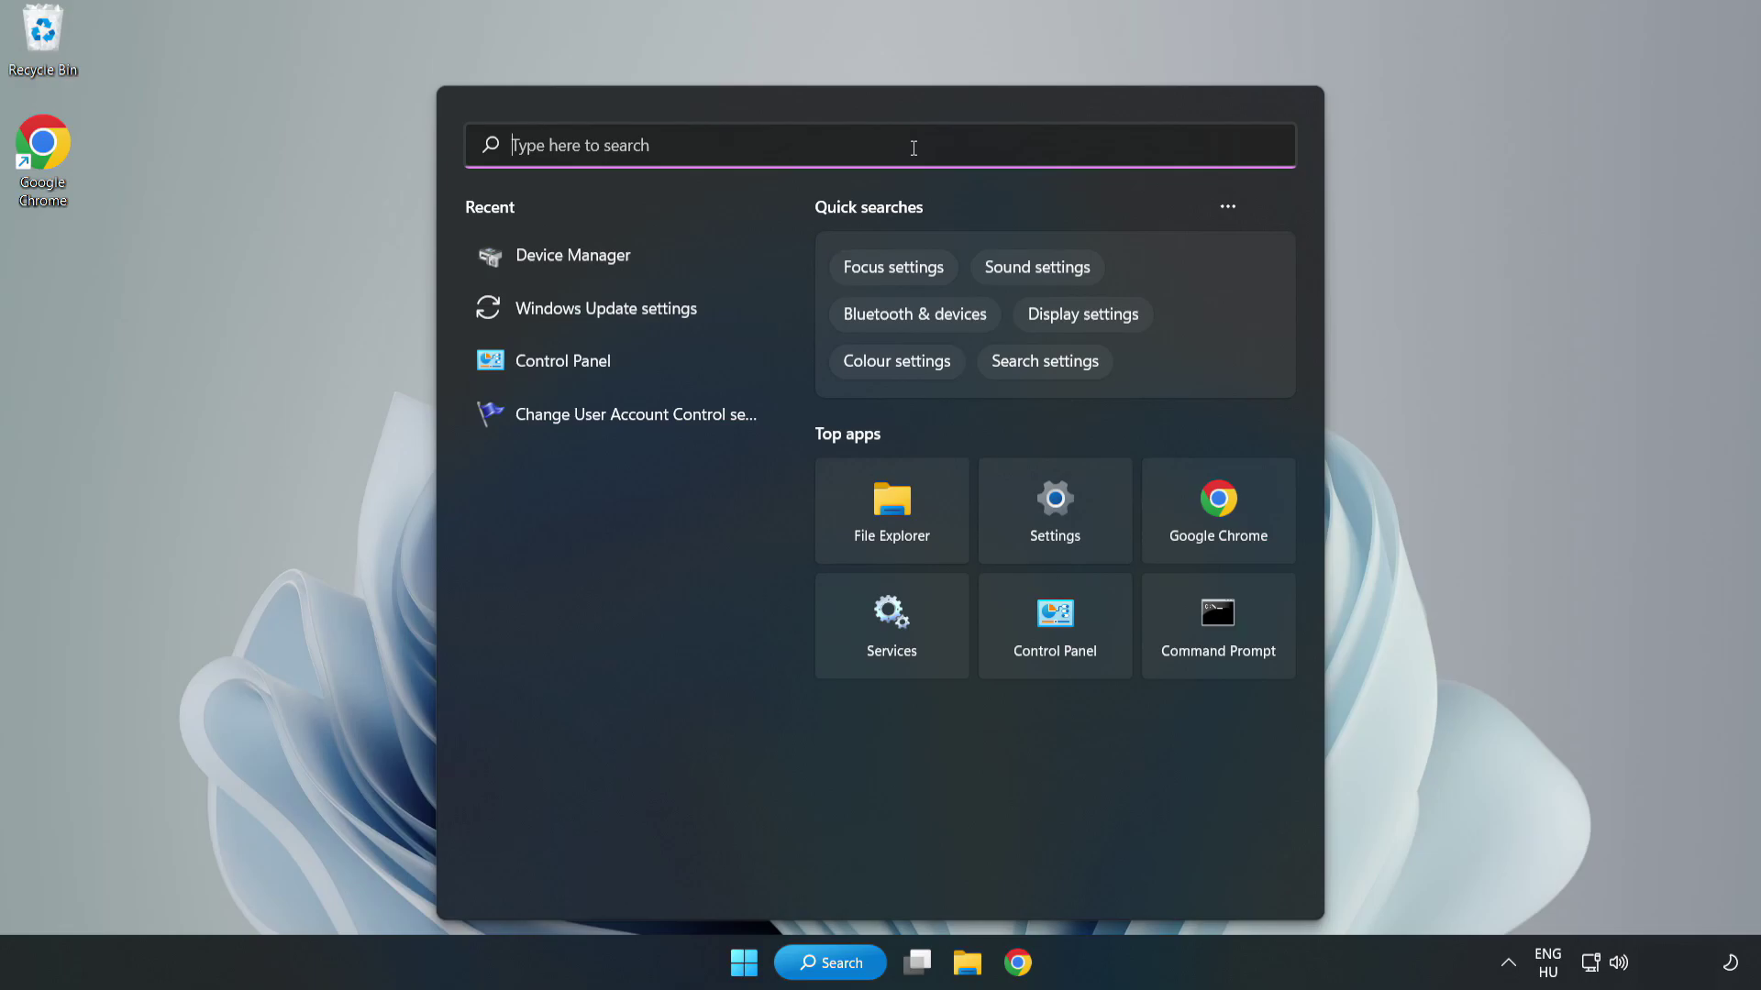
{"action": "type", "text": "updates"}
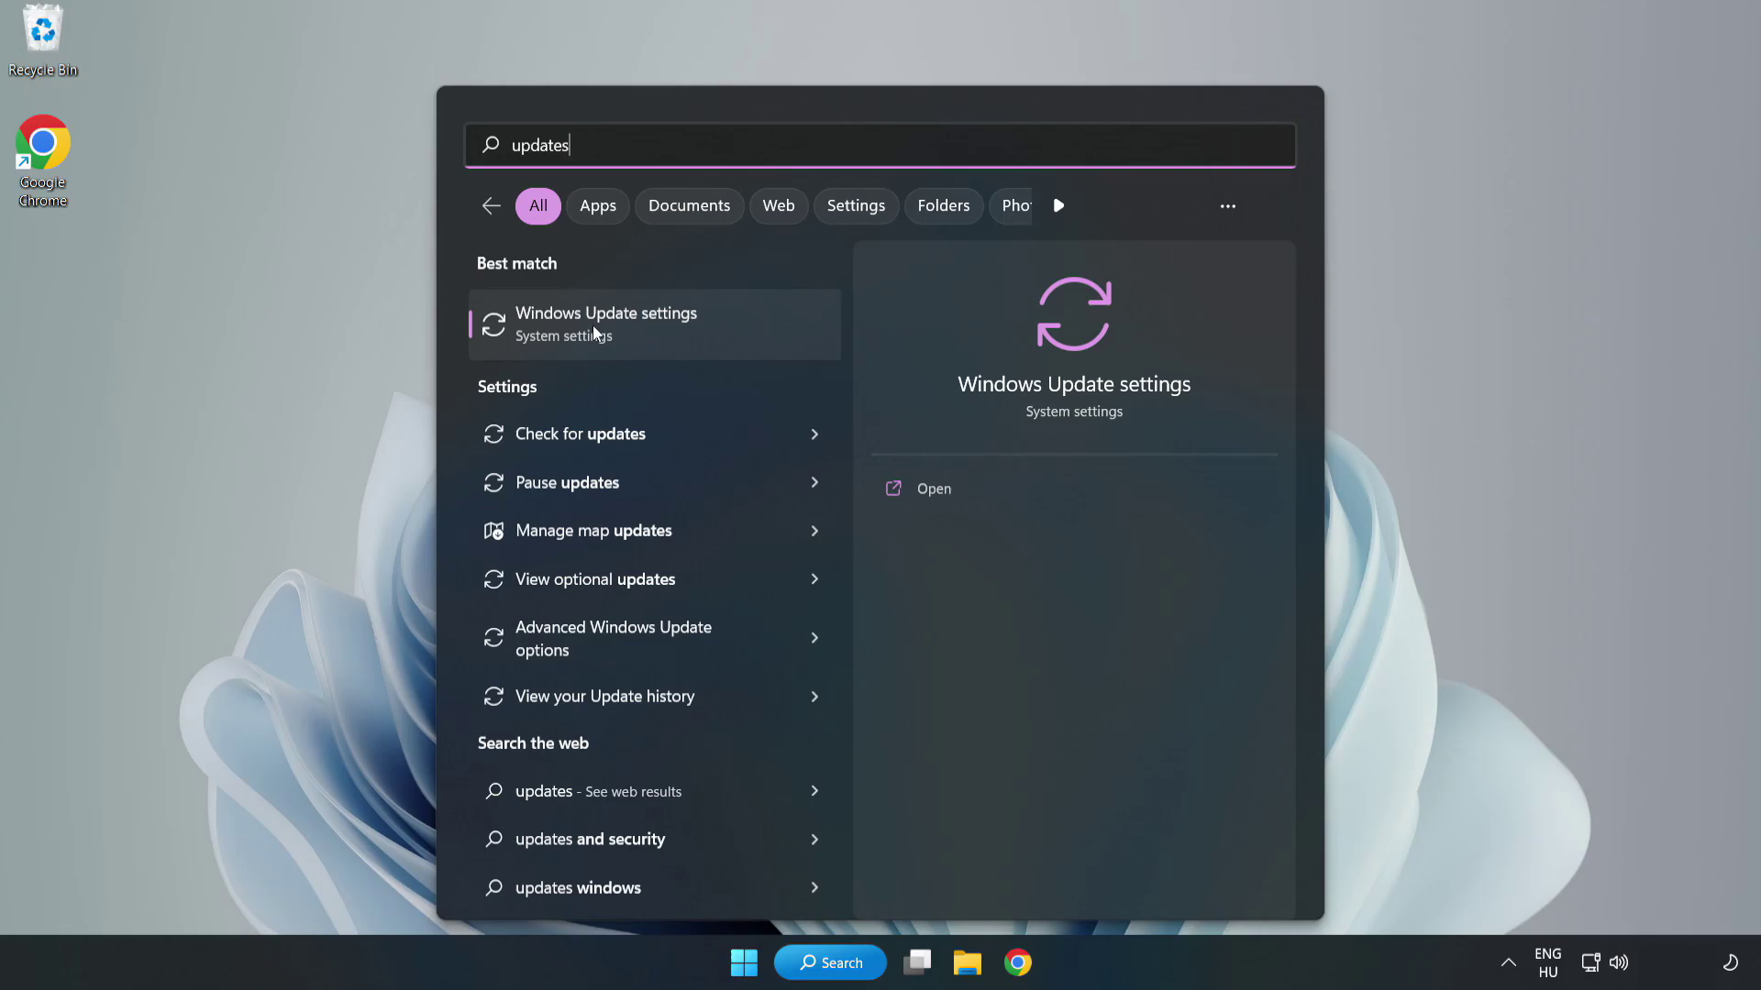
{"action": "left_click", "coordinate": [626, 326]}
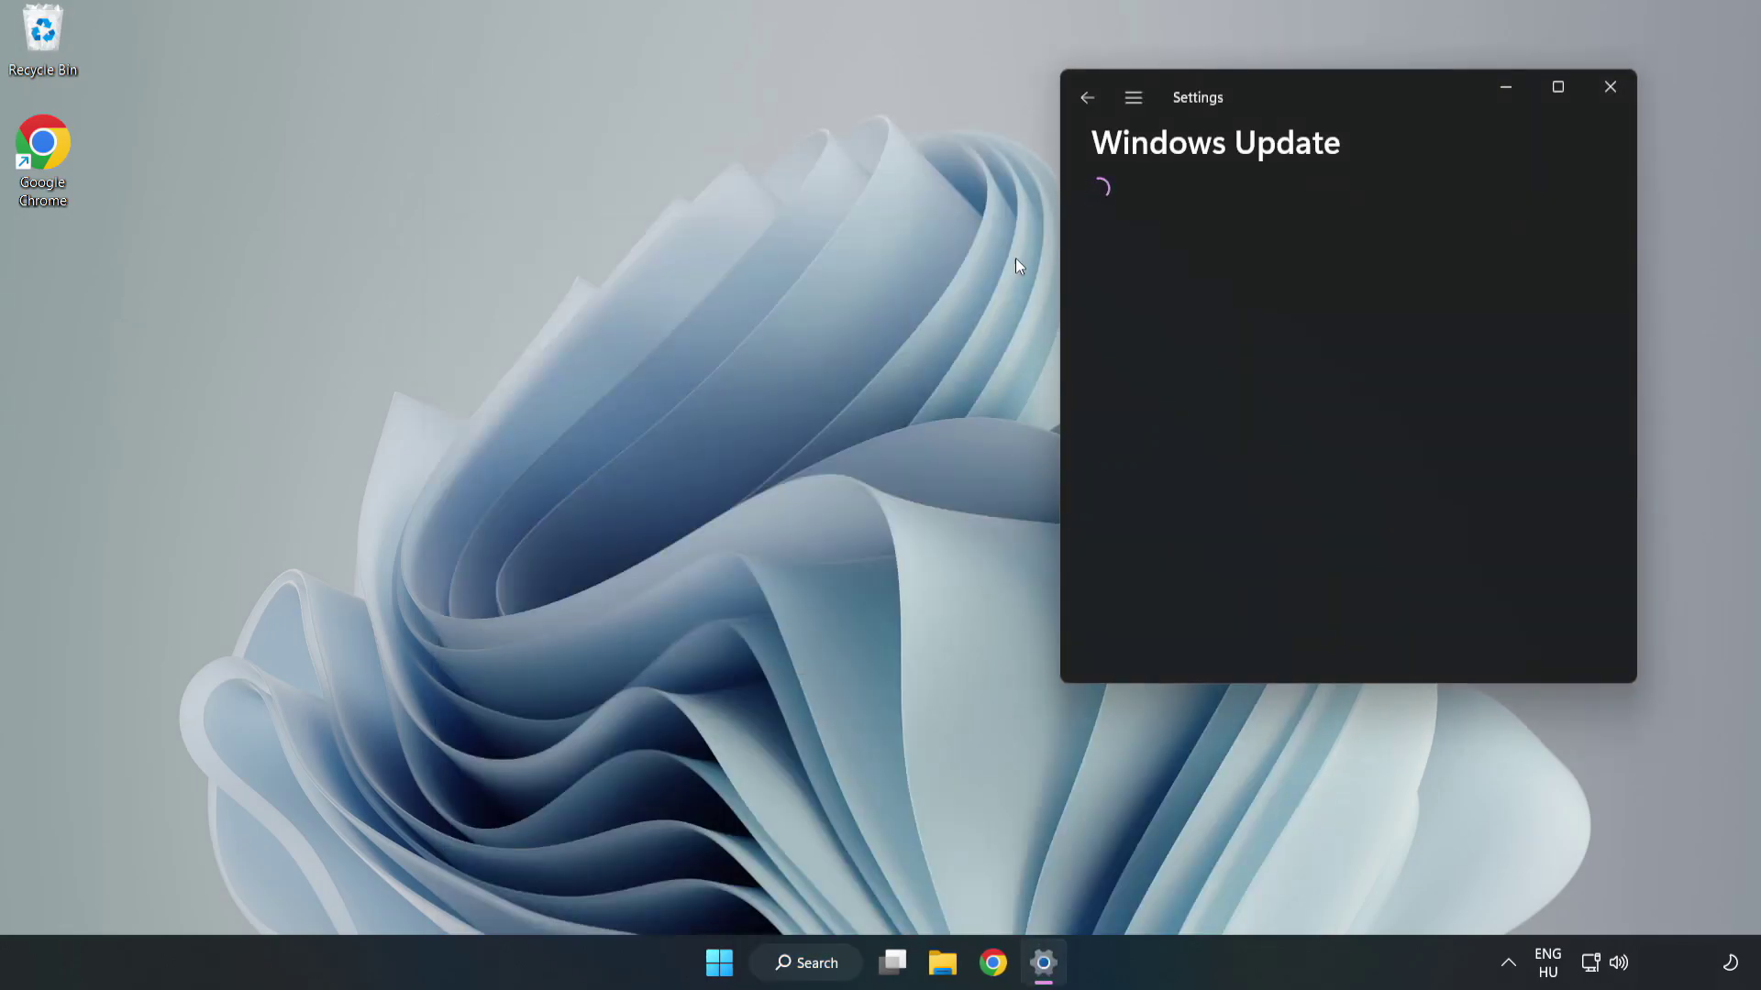
{"action": "left_click", "coordinate": [1559, 86]}
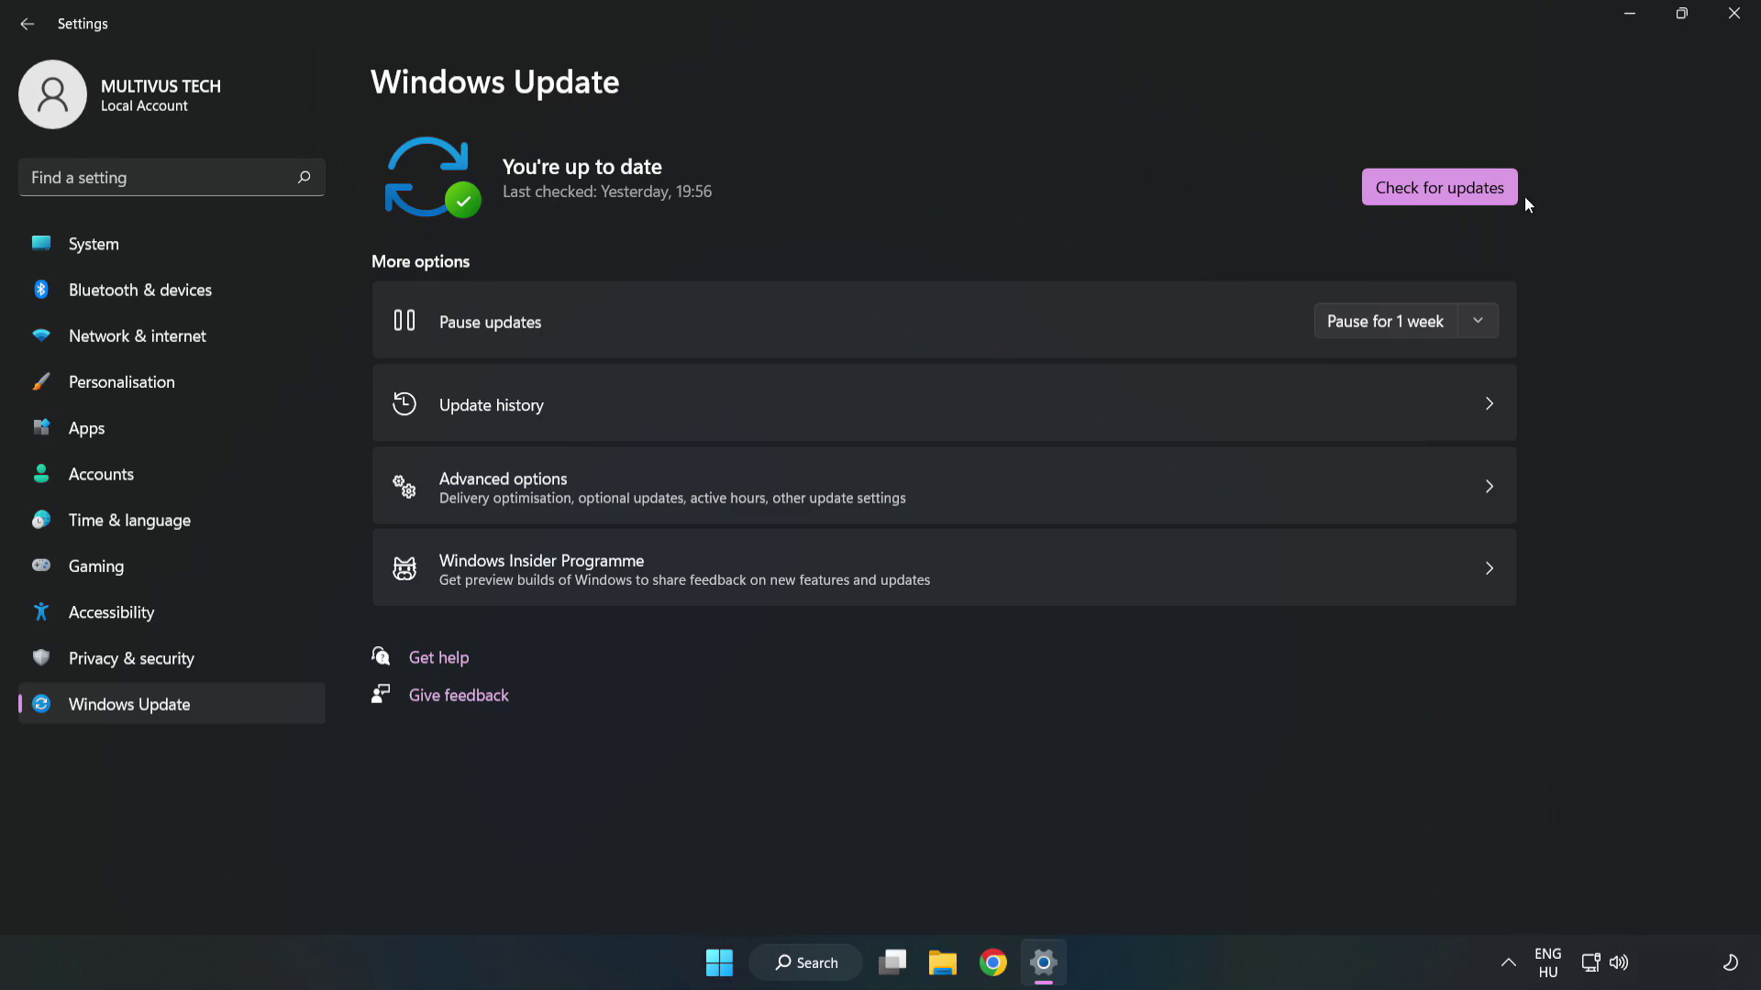
{"action": "left_click", "coordinate": [1446, 190]}
{"action": "left_click", "coordinate": [1735, 15]}
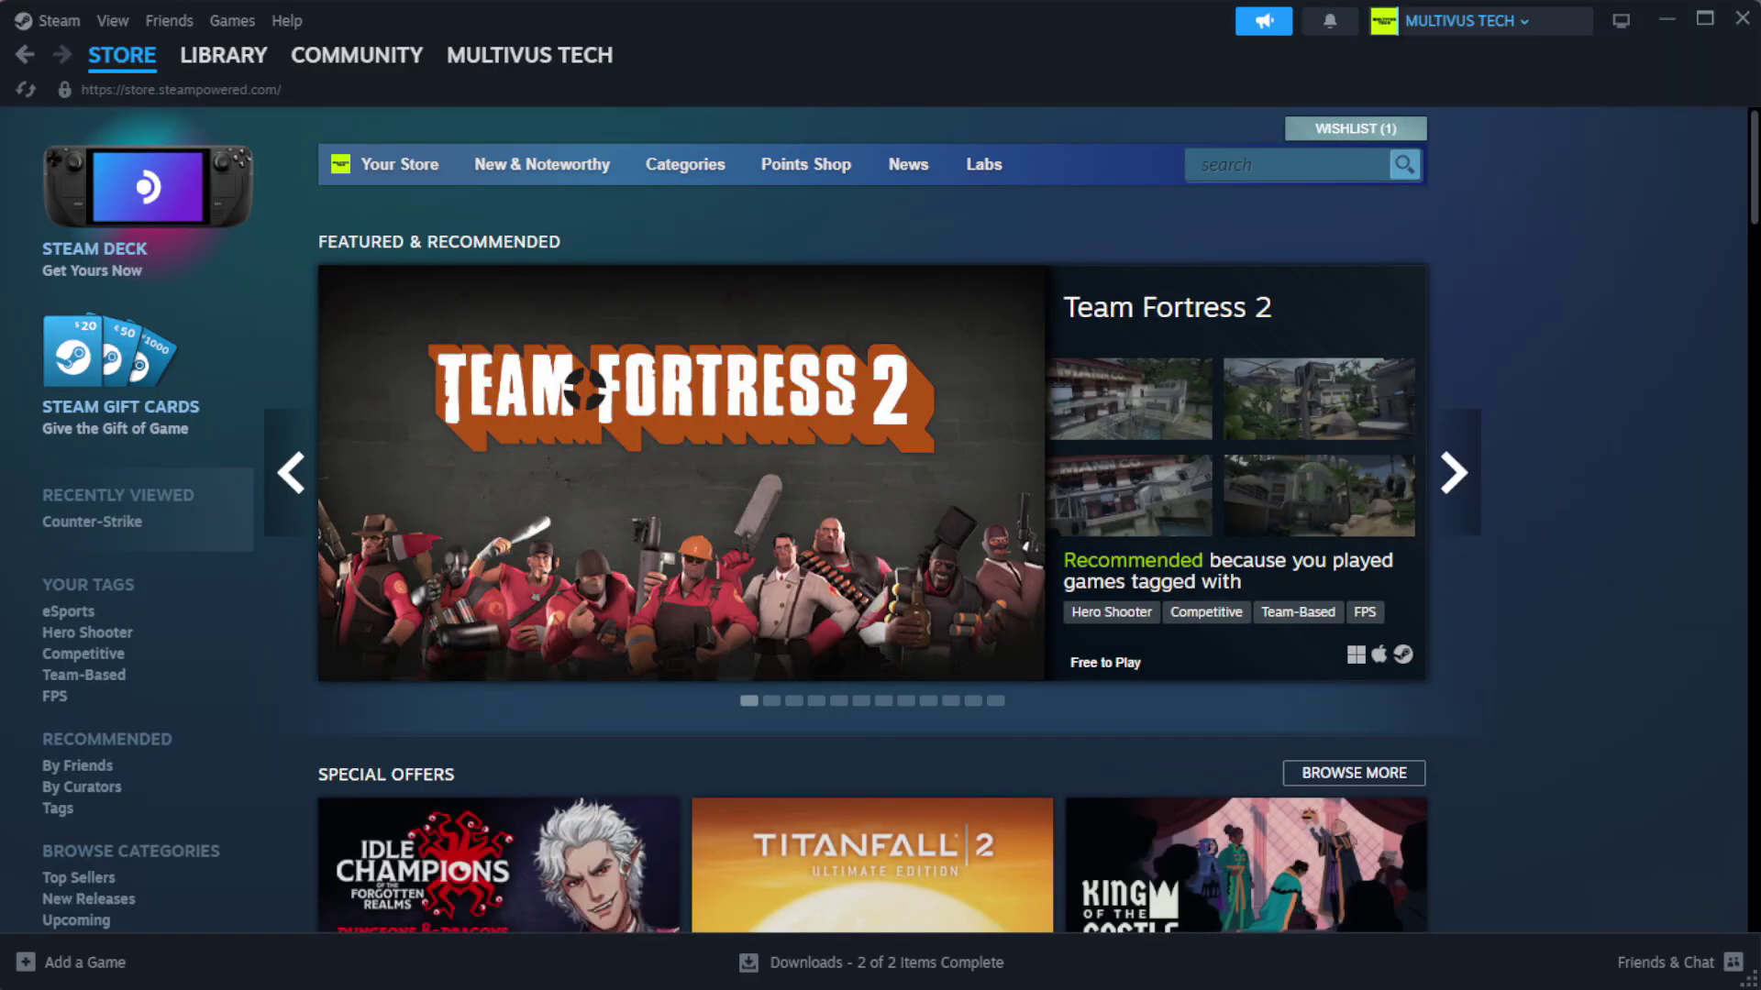
In the Steam library, verify the integrity of the installed files of the game YOUR NOT WORKING GAME.
{"action": "mouse_move", "coordinate": [247, 61]}
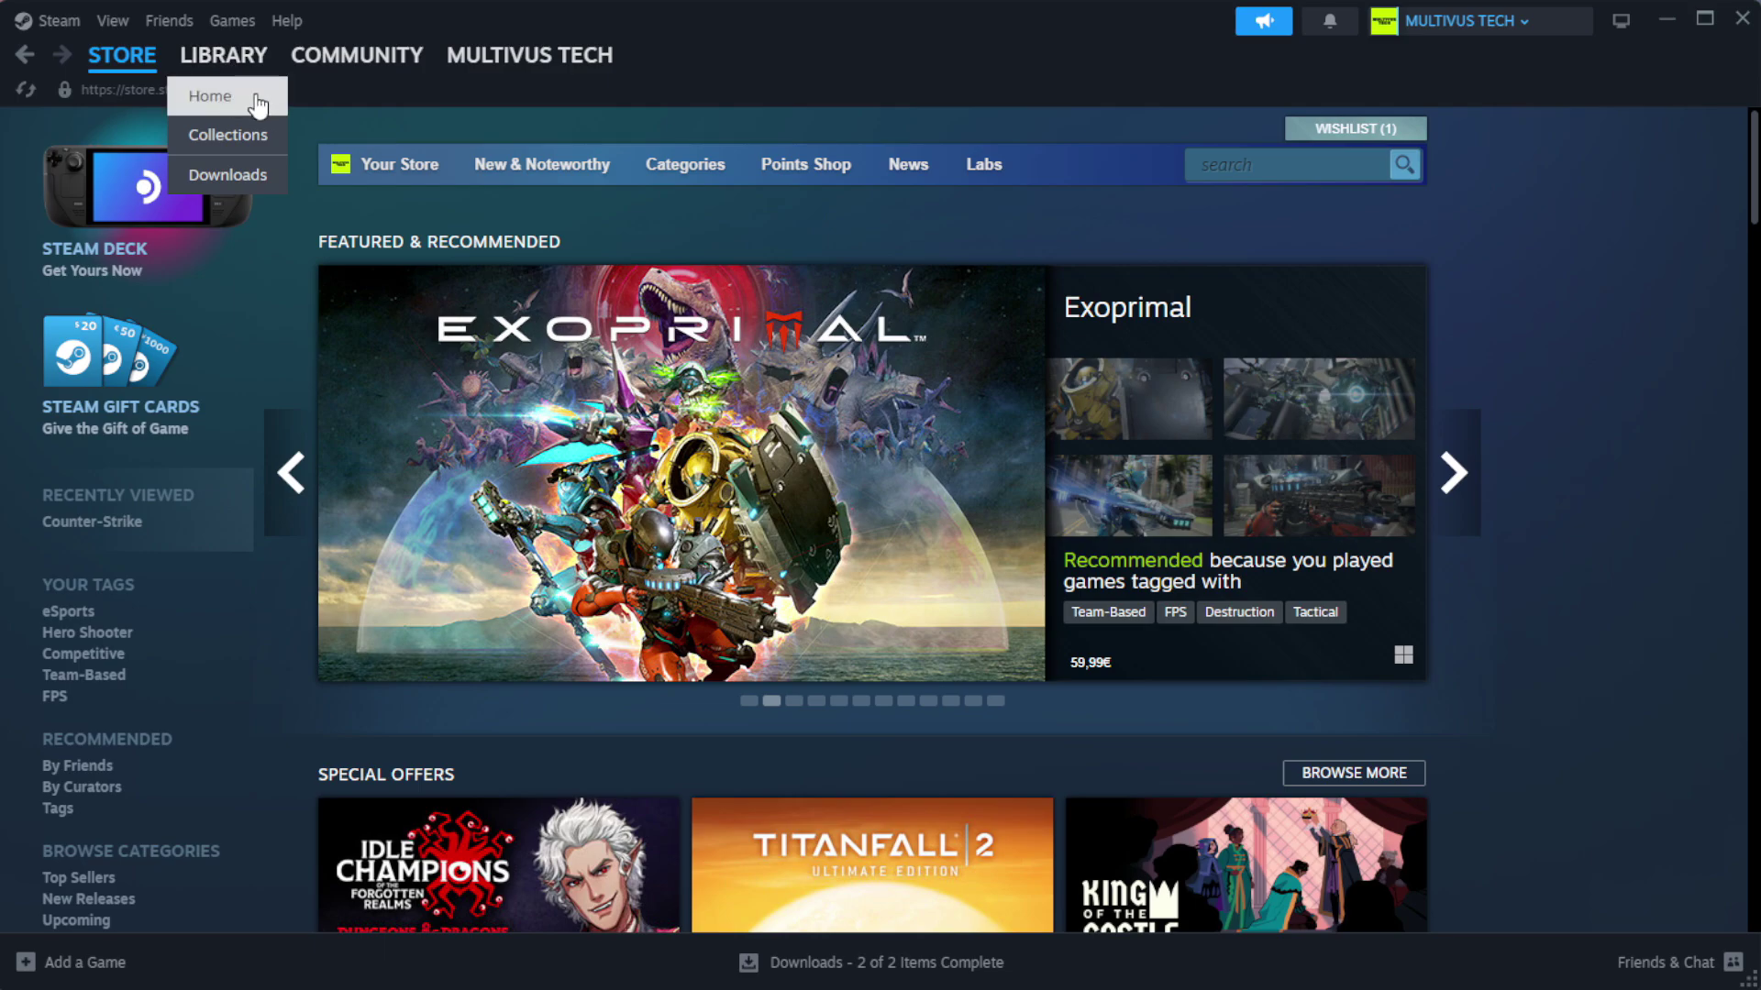
{"action": "left_click", "coordinate": [255, 97]}
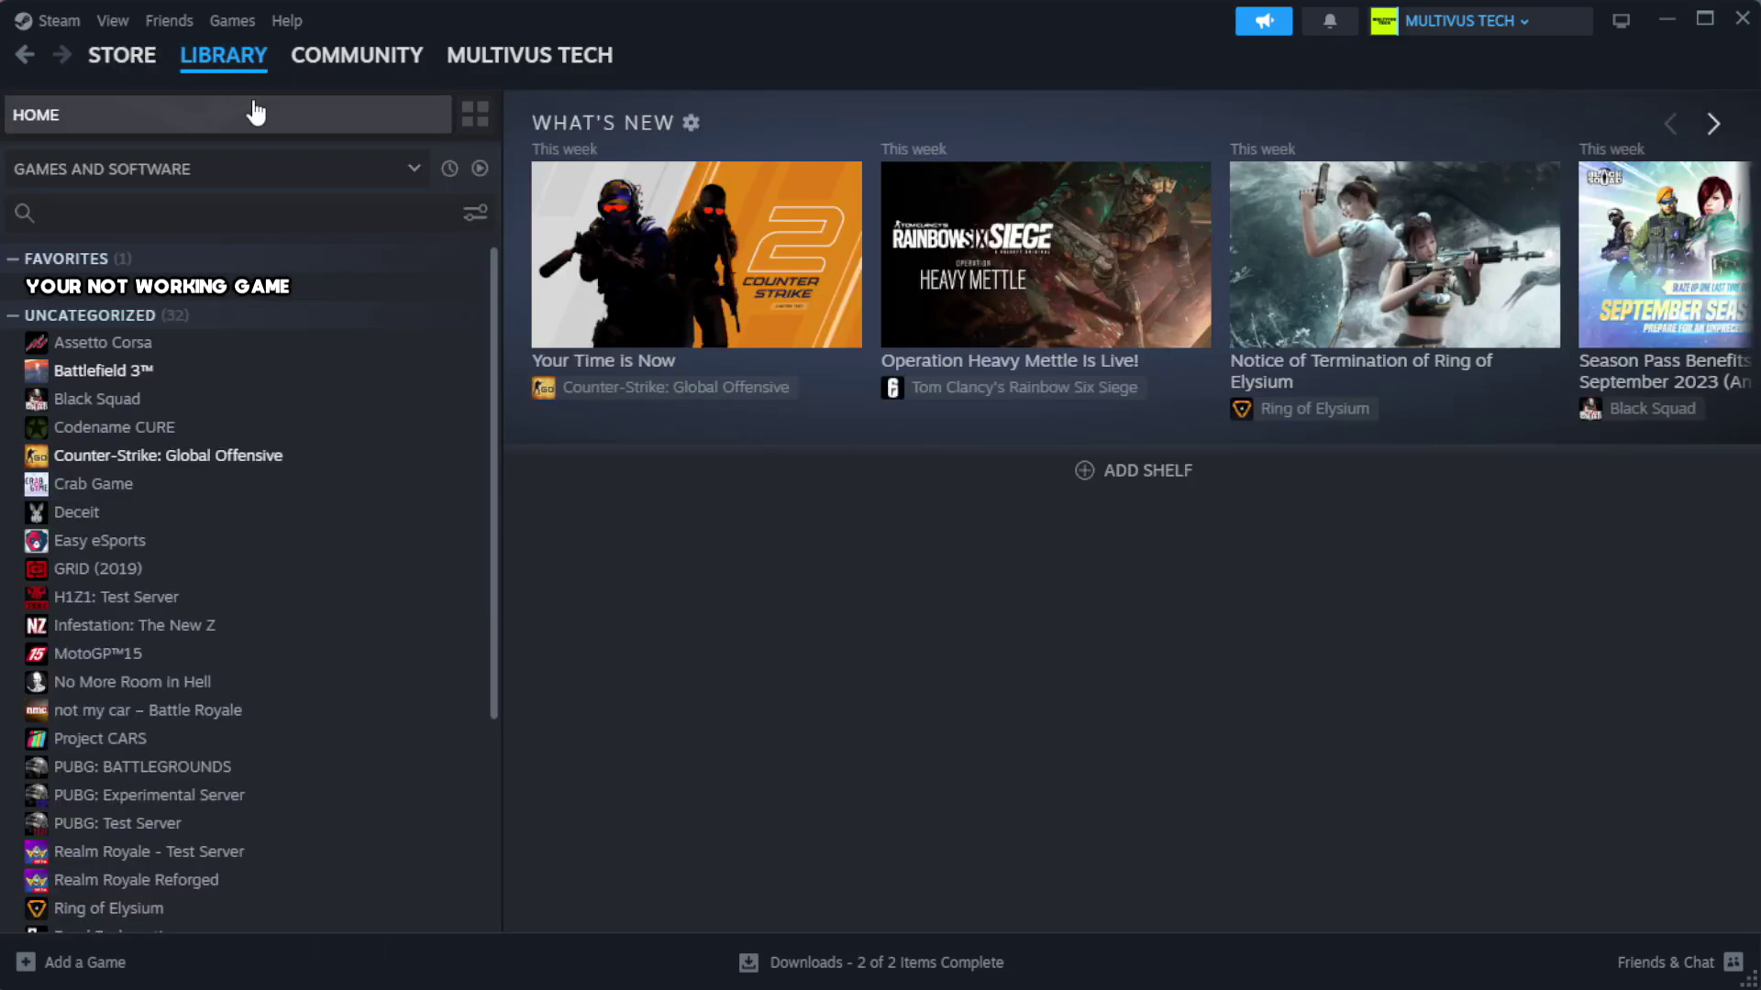
{"action": "right_click", "coordinate": [434, 292]}
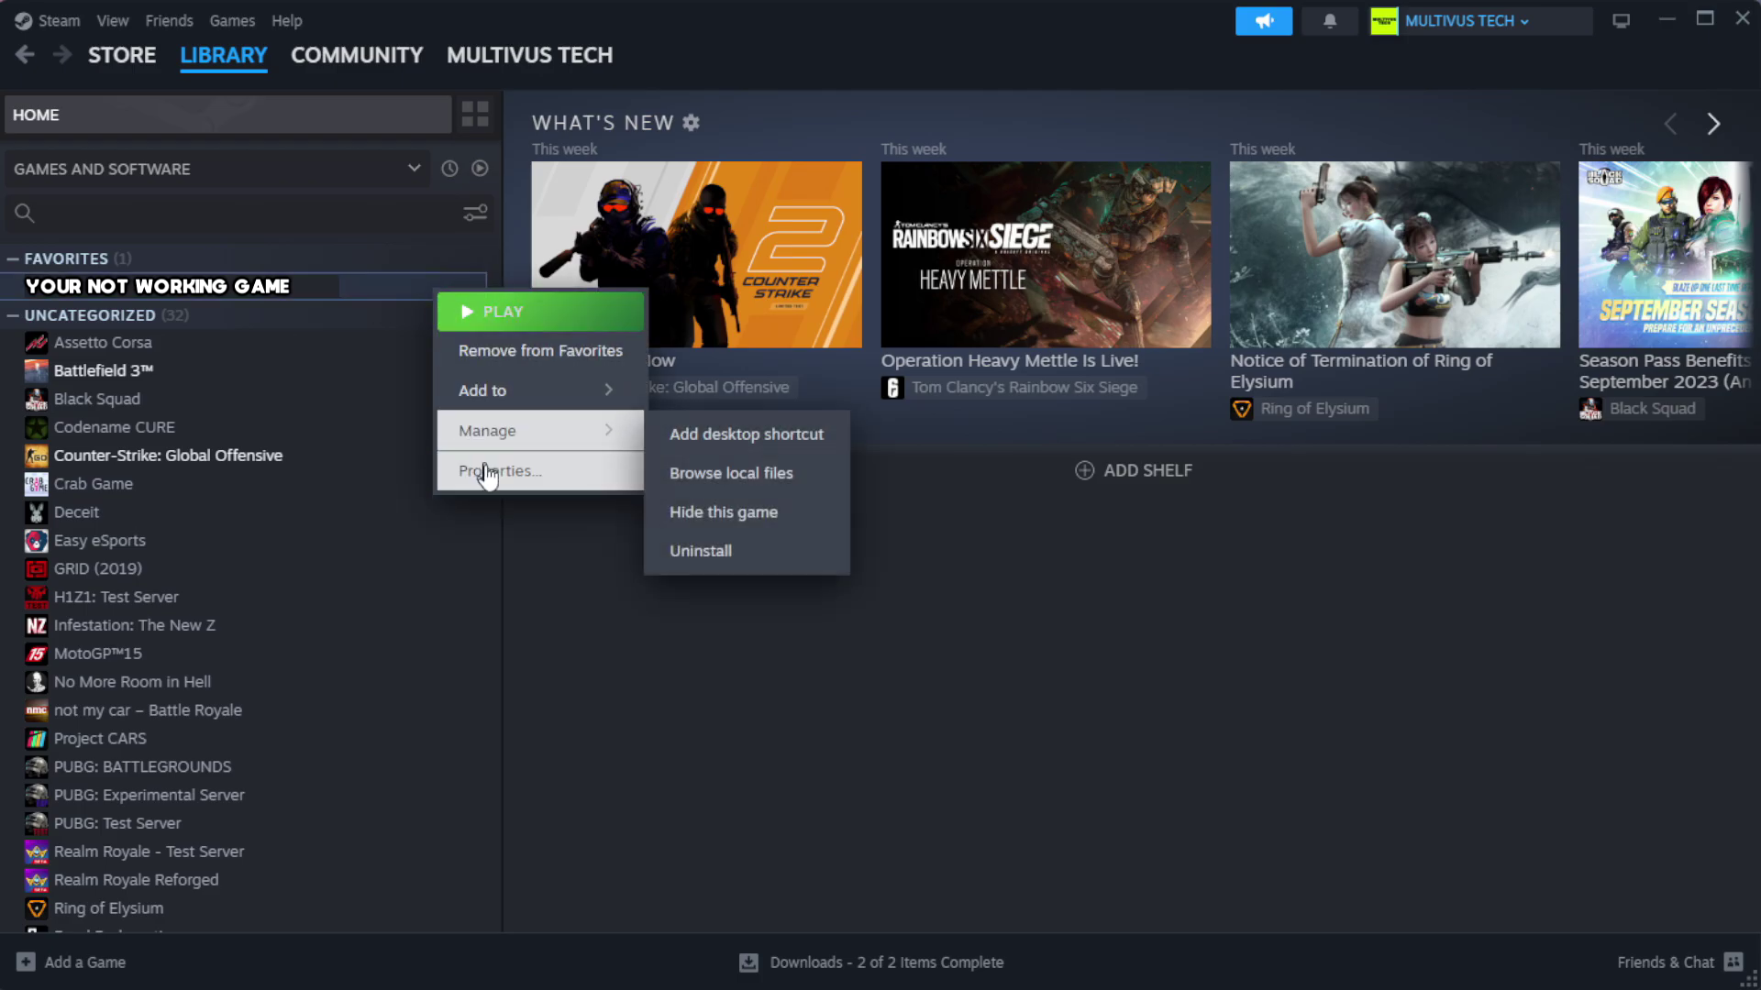
{"action": "left_click", "coordinate": [550, 477]}
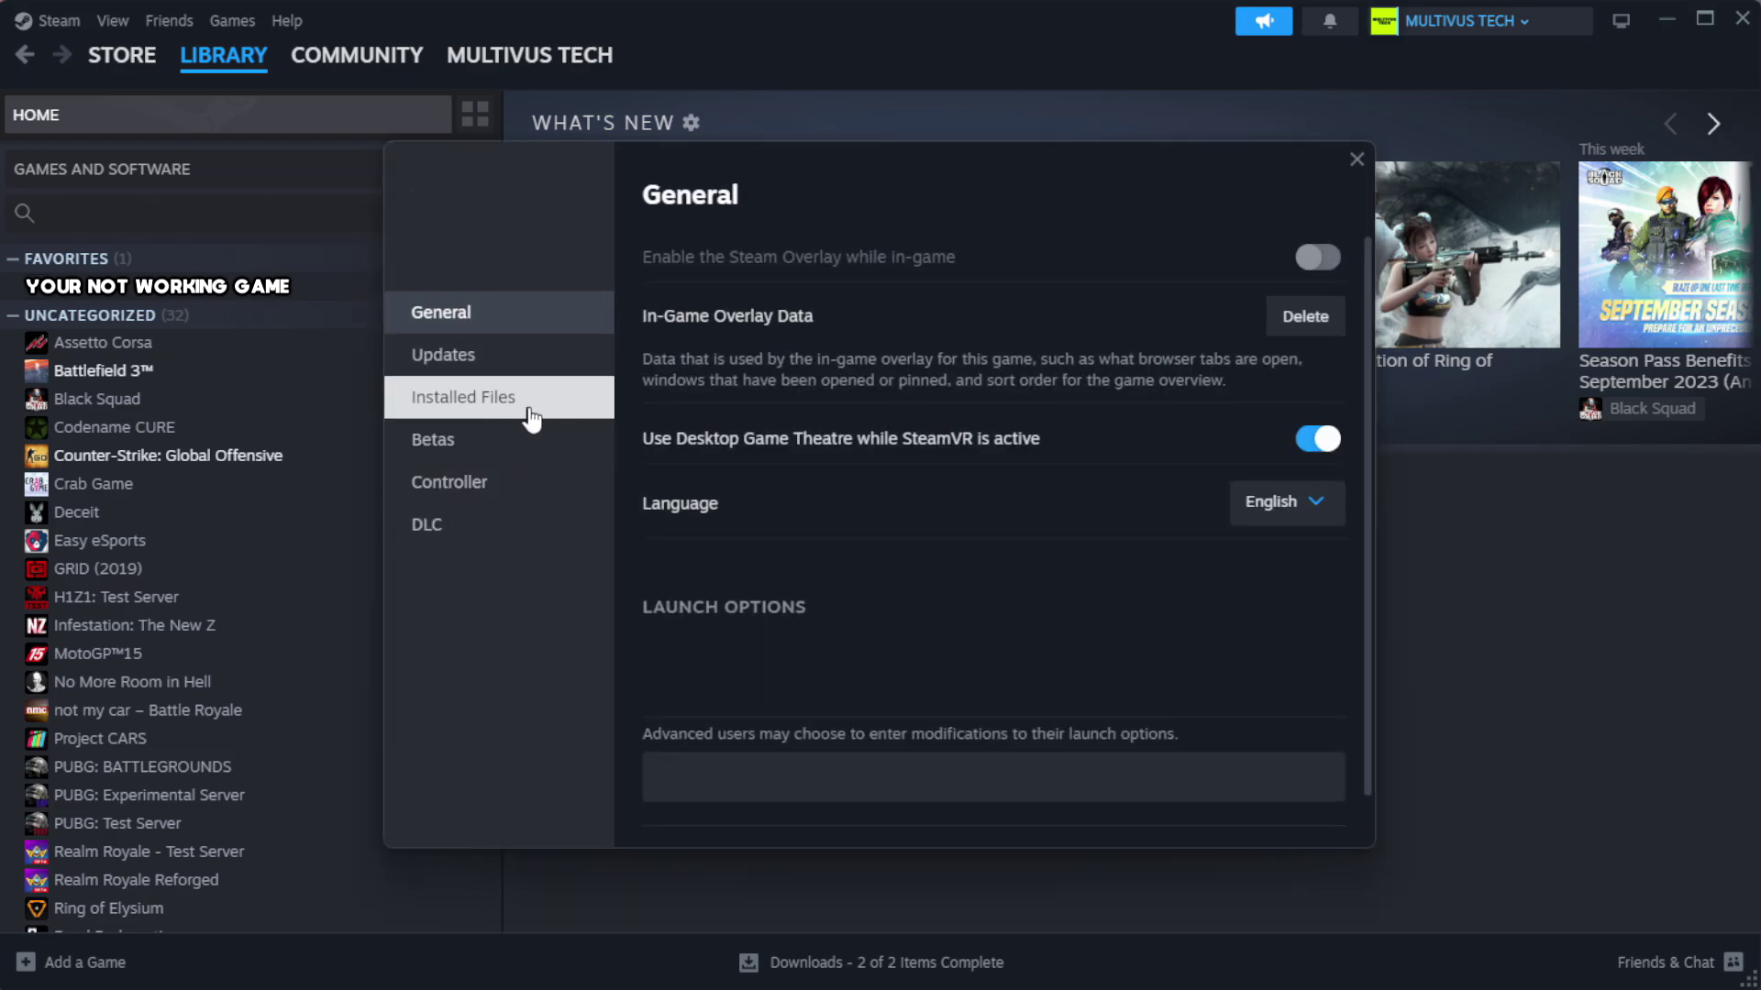
{"action": "left_click", "coordinate": [578, 418]}
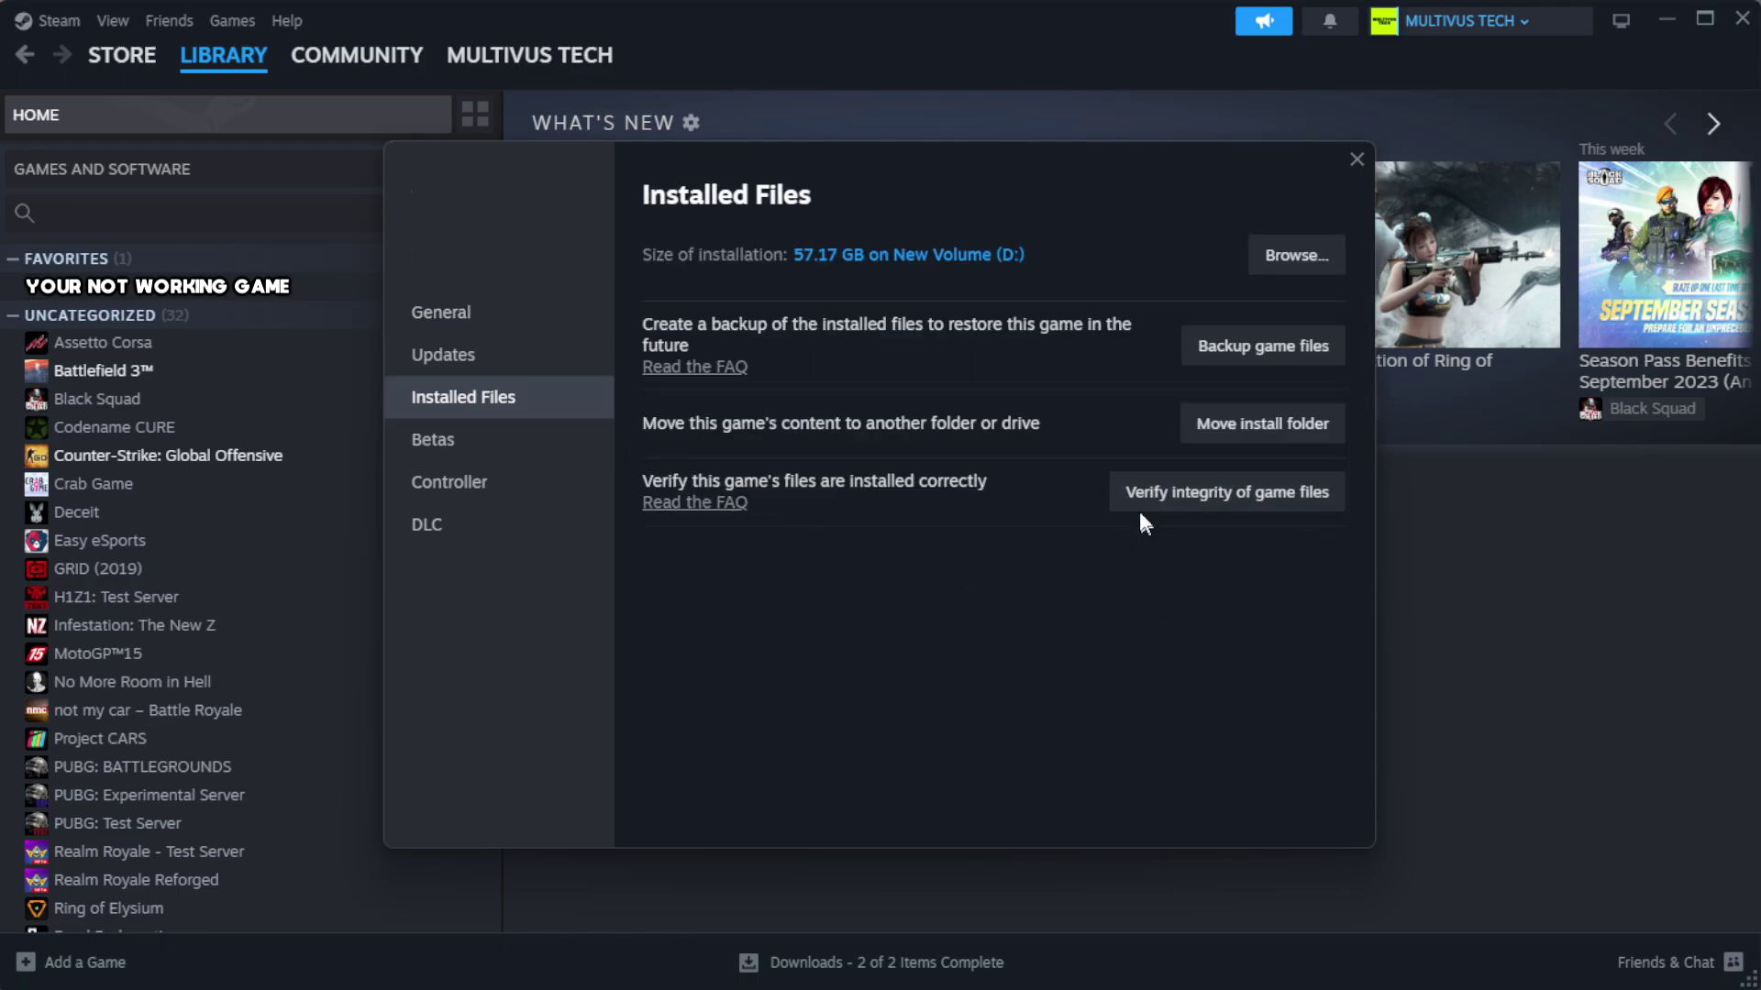
{"action": "left_click", "coordinate": [1238, 510]}
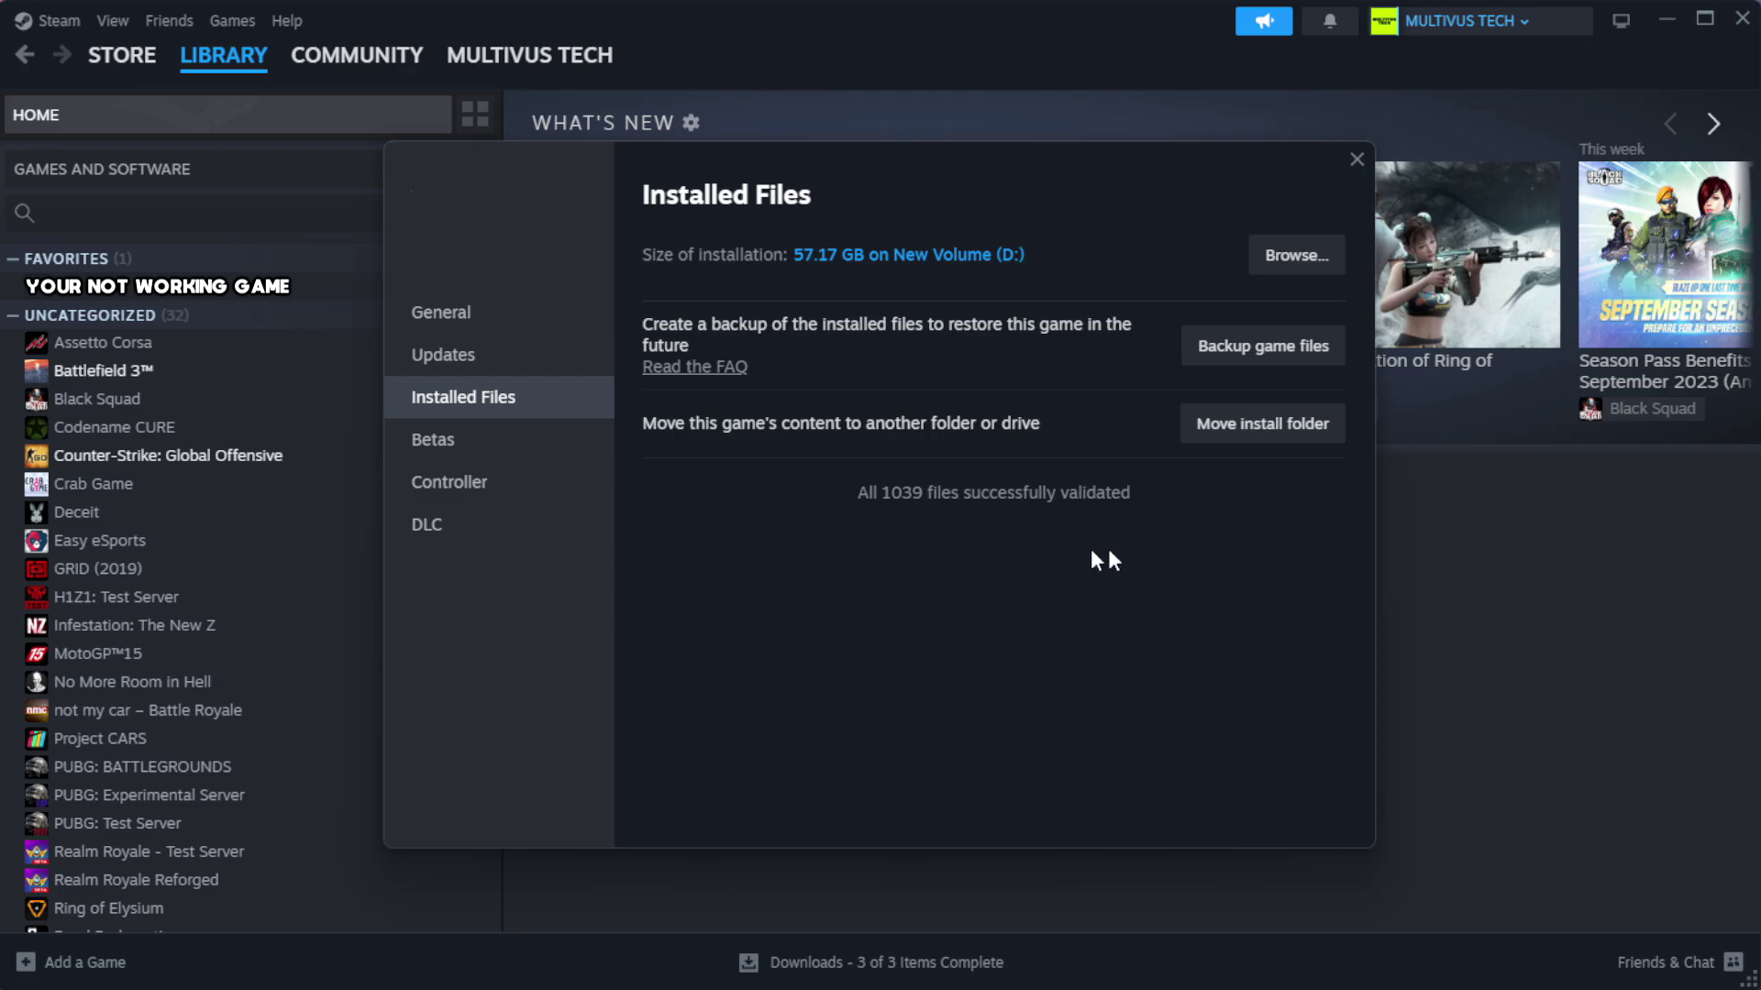
Browse to the game's installation folder and open the compatibility properties of the YOUR NOT WORKING GAME shortcut.
{"action": "left_click", "coordinate": [1293, 259]}
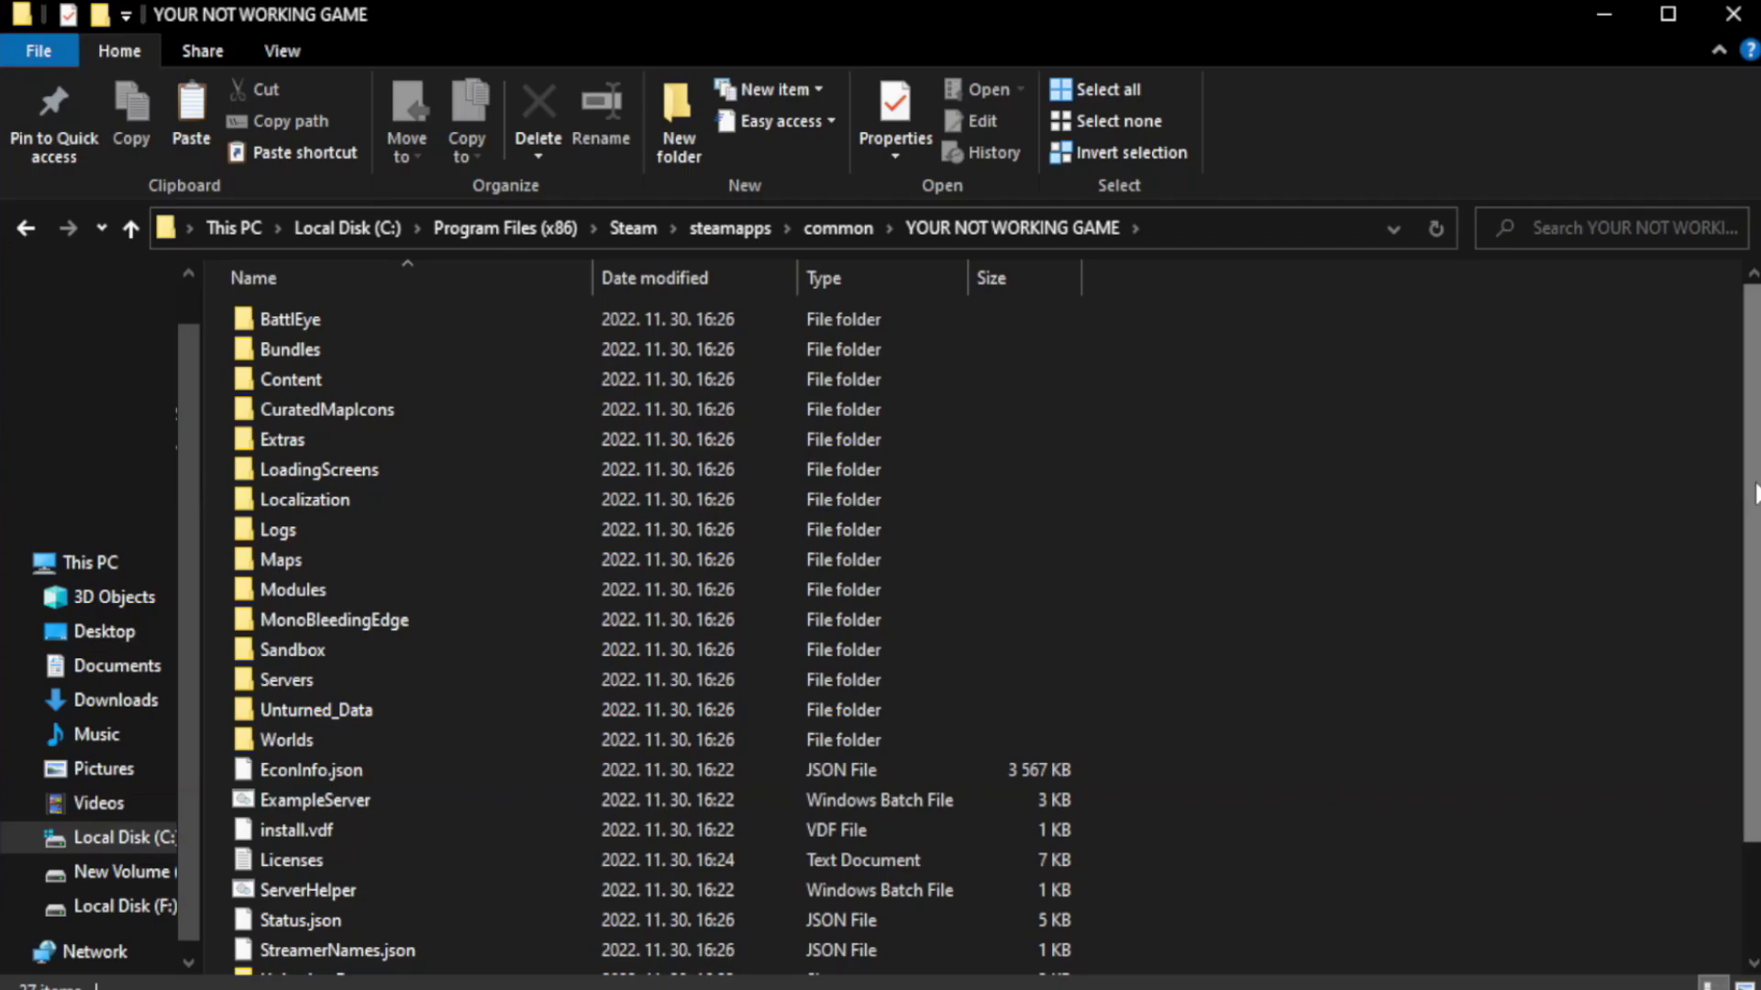
{"action": "left_click_drag", "start_coordinate": [1755, 547], "coordinate": [1757, 656]}
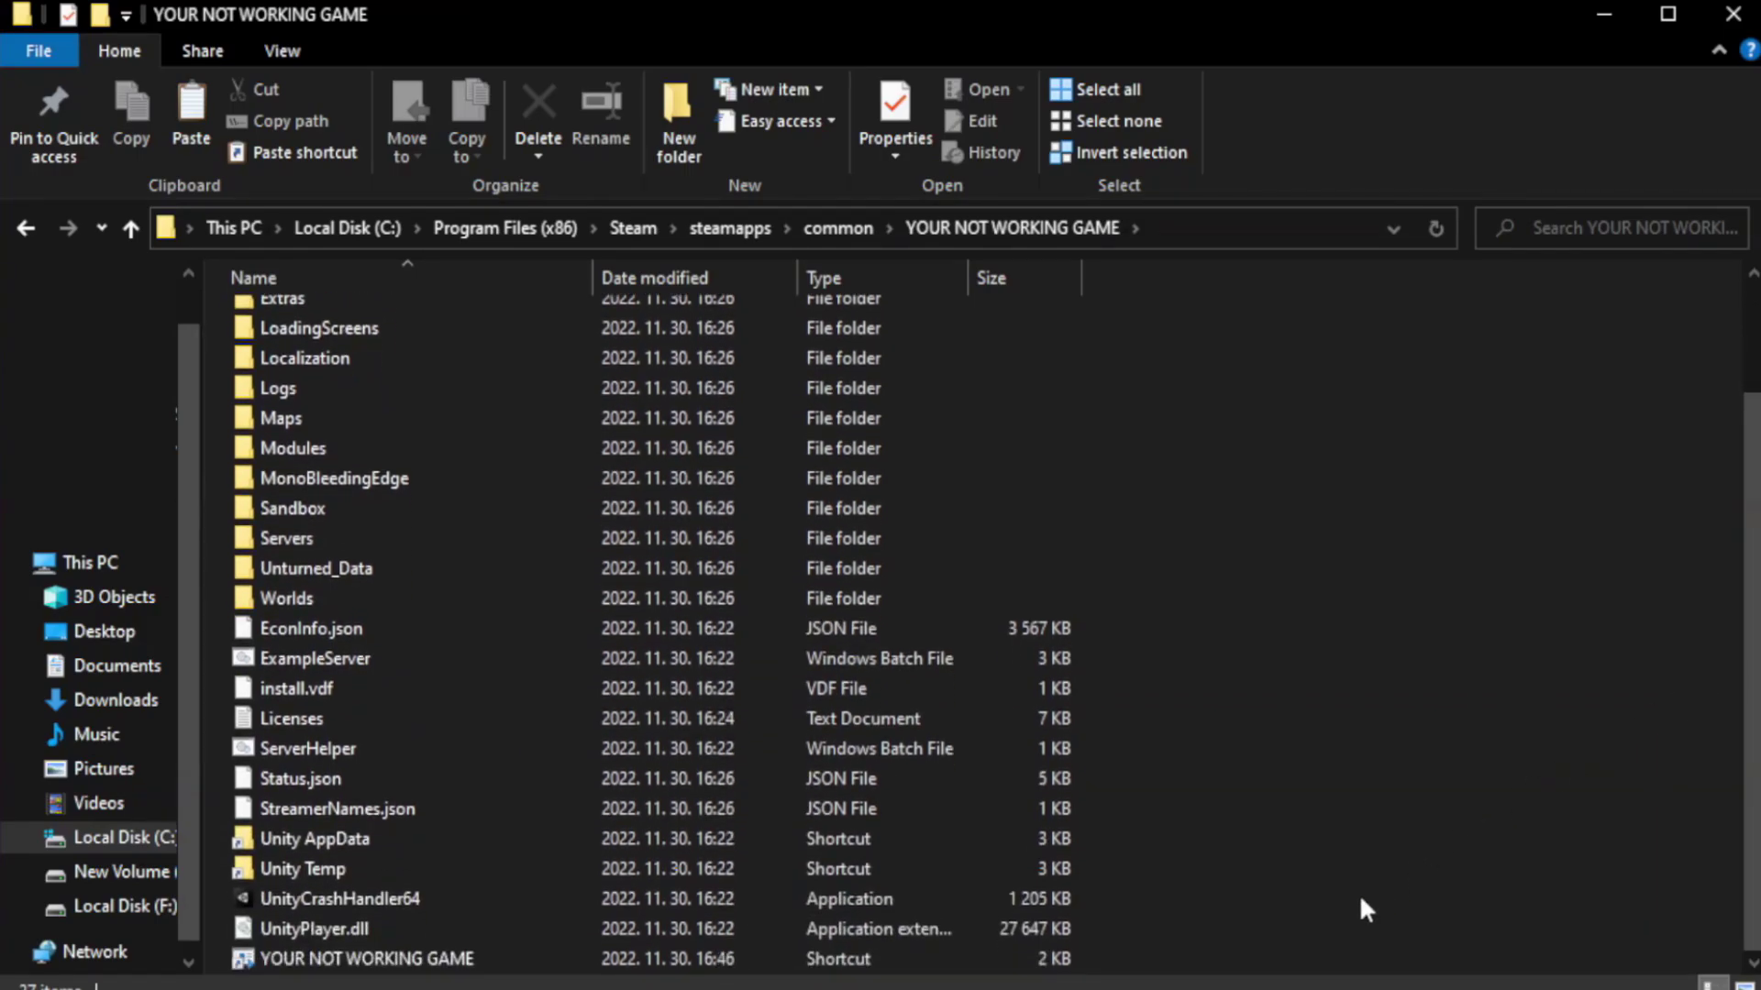
{"action": "left_click", "coordinate": [602, 964]}
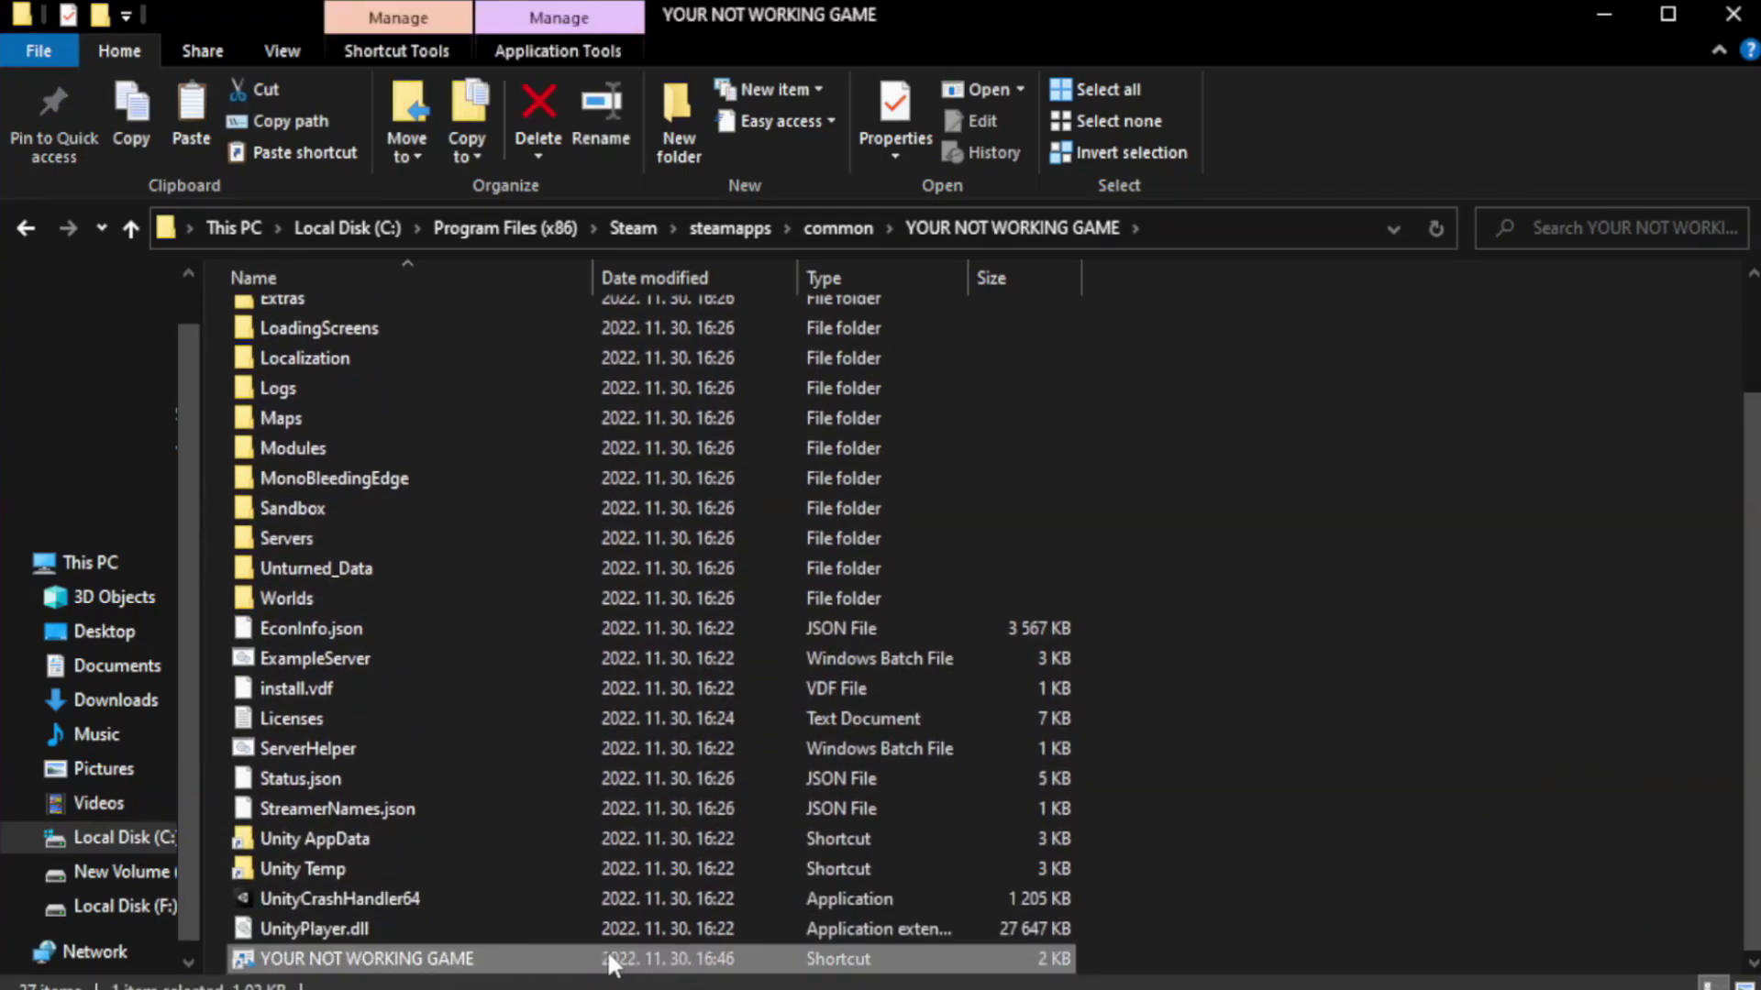
{"action": "right_click", "coordinate": [587, 964]}
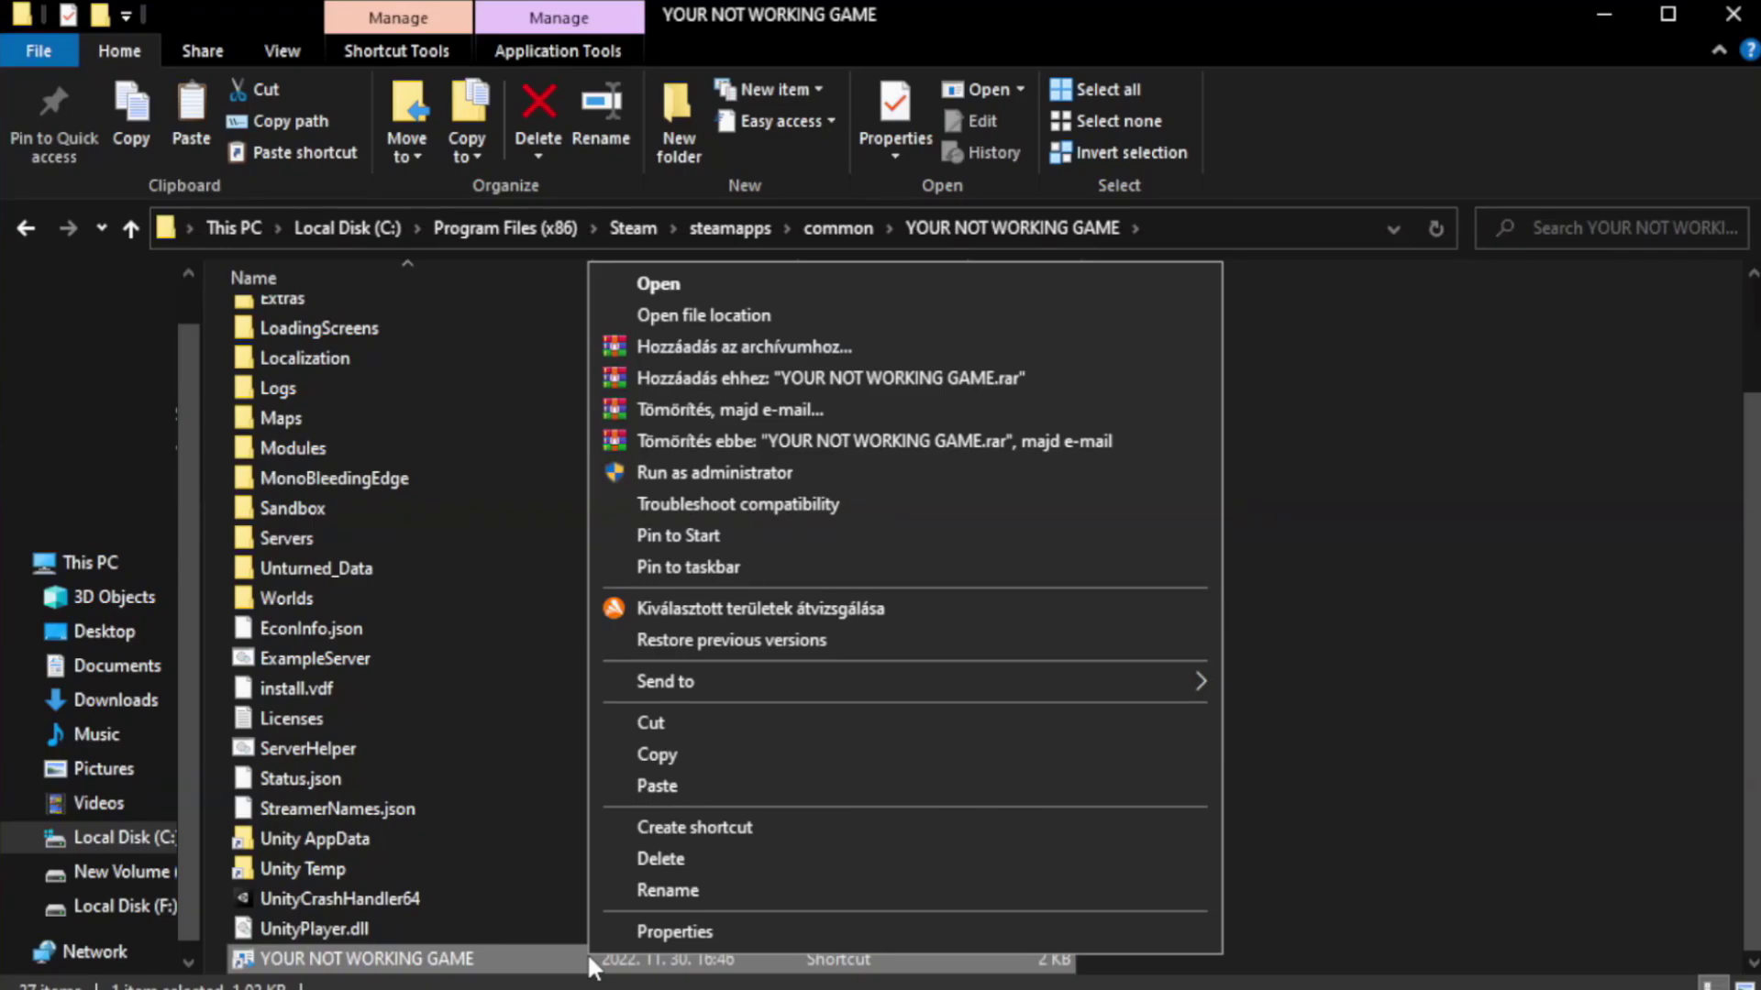
{"action": "left_click", "coordinate": [897, 930]}
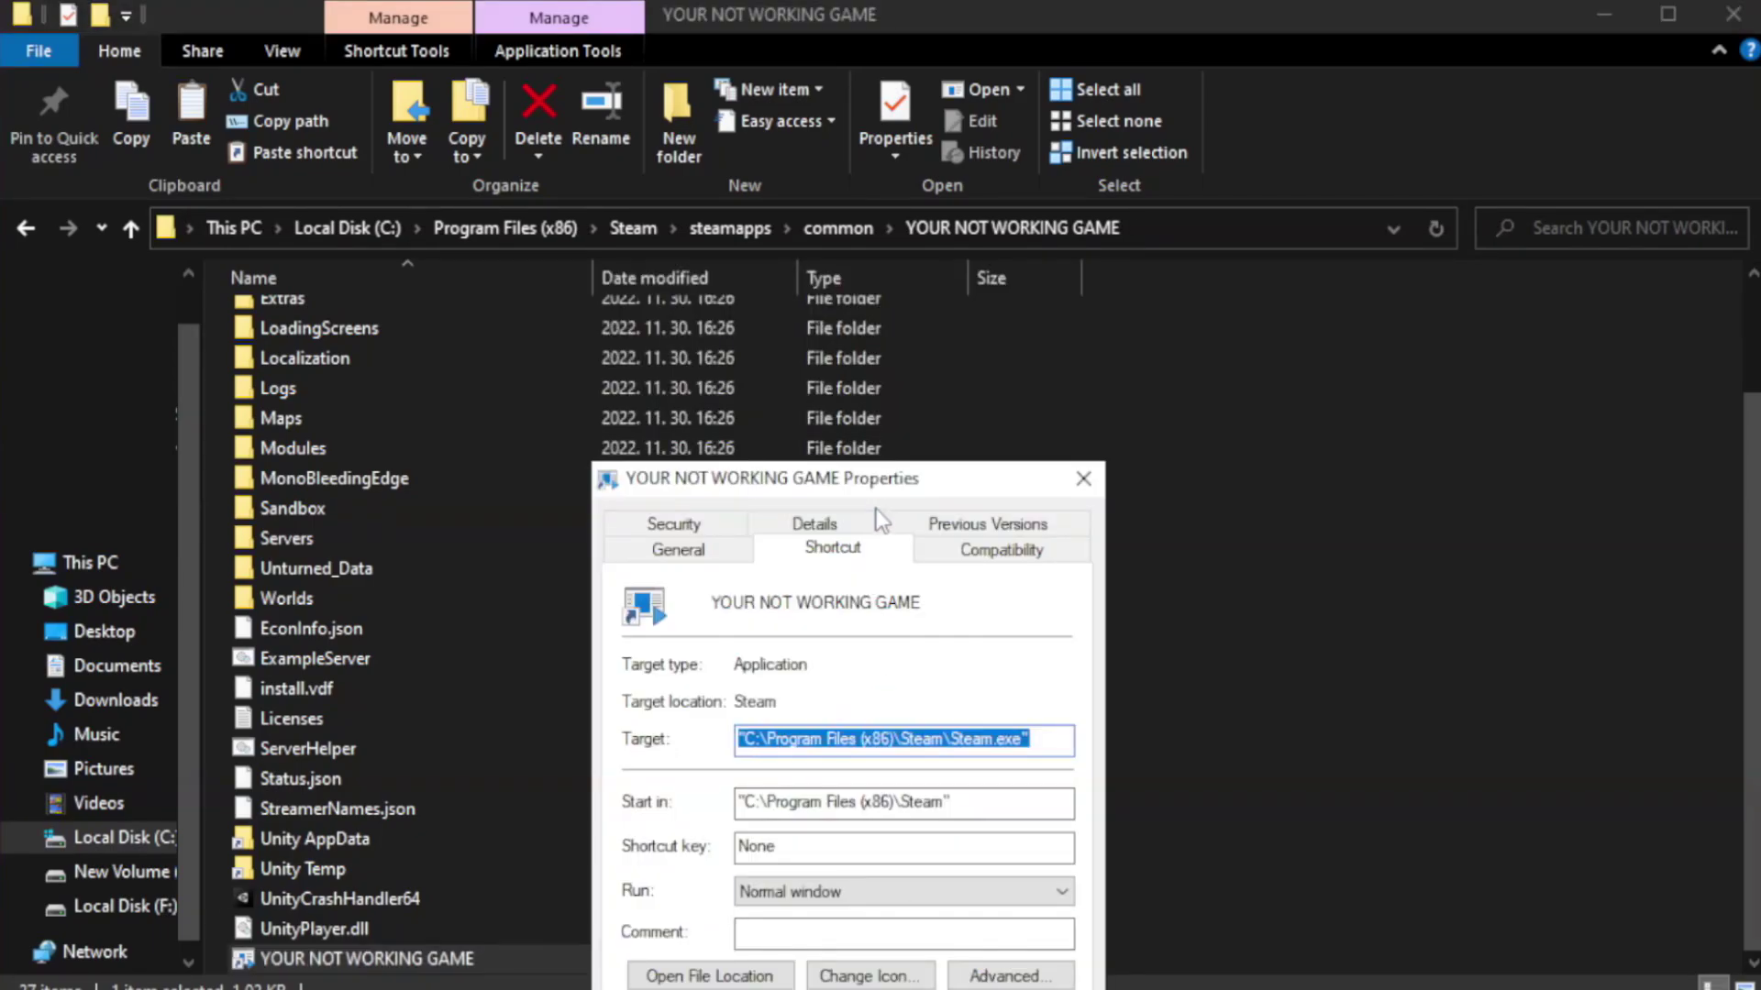
{"action": "left_click_drag", "start_coordinate": [885, 488], "coordinate": [884, 179]}
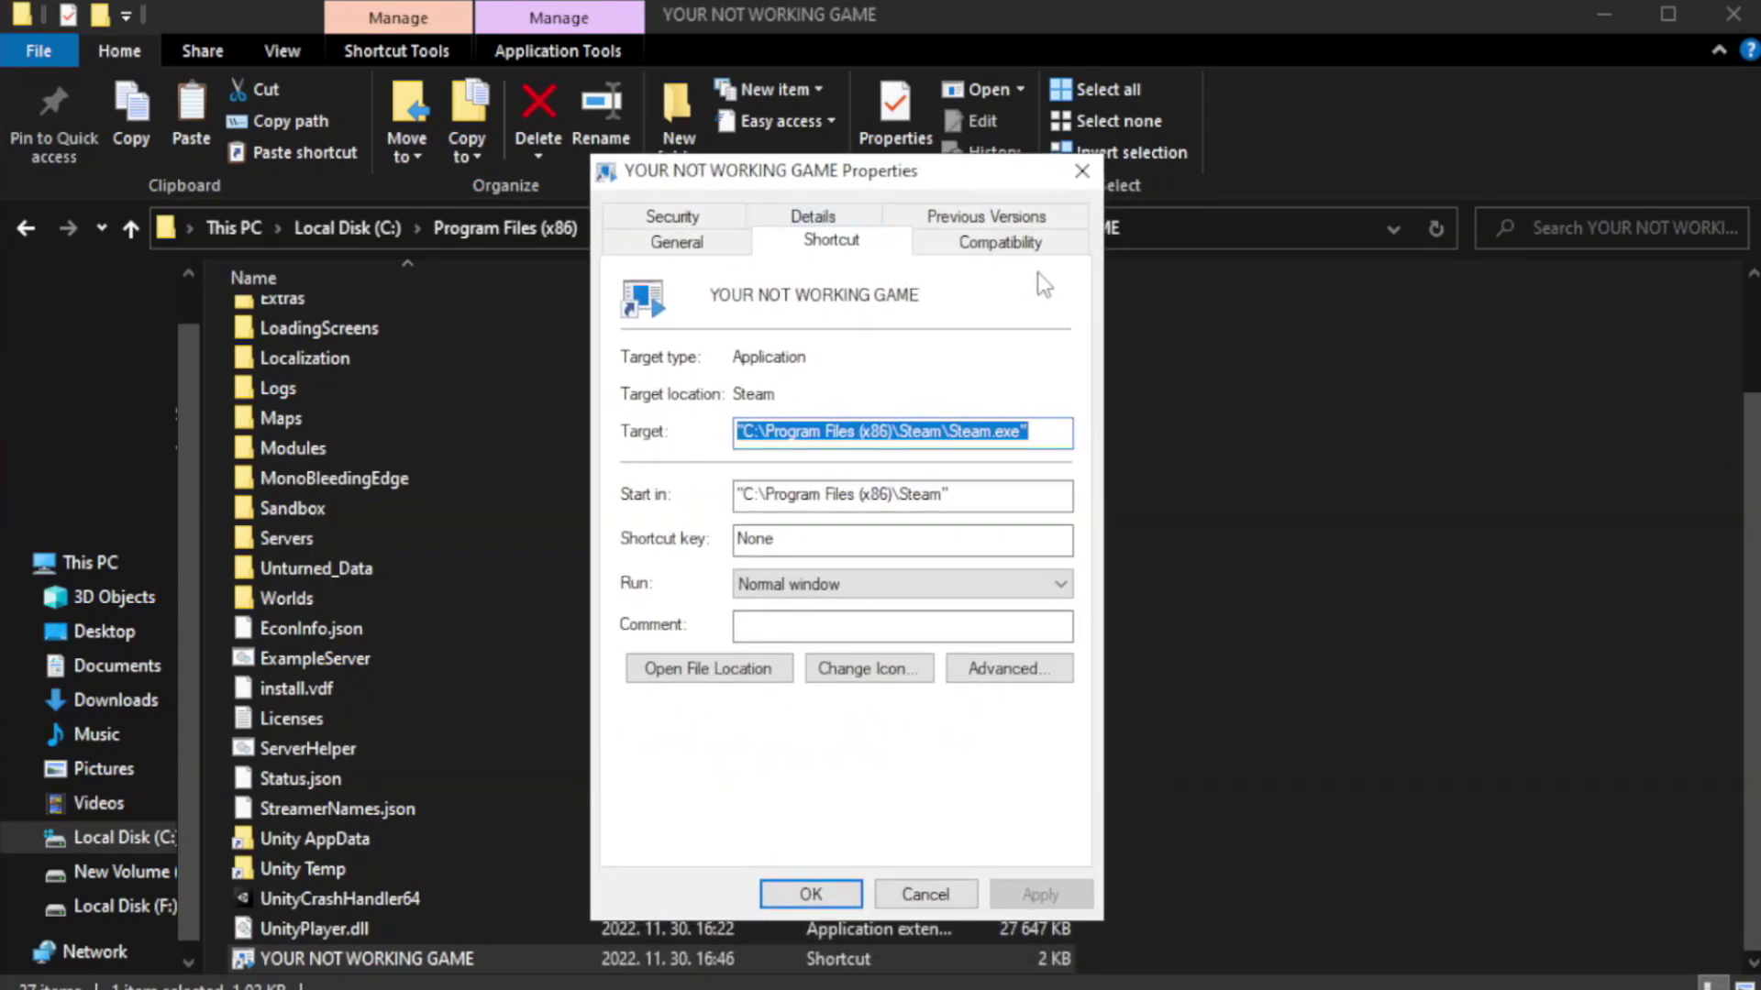
{"action": "left_click", "coordinate": [989, 246]}
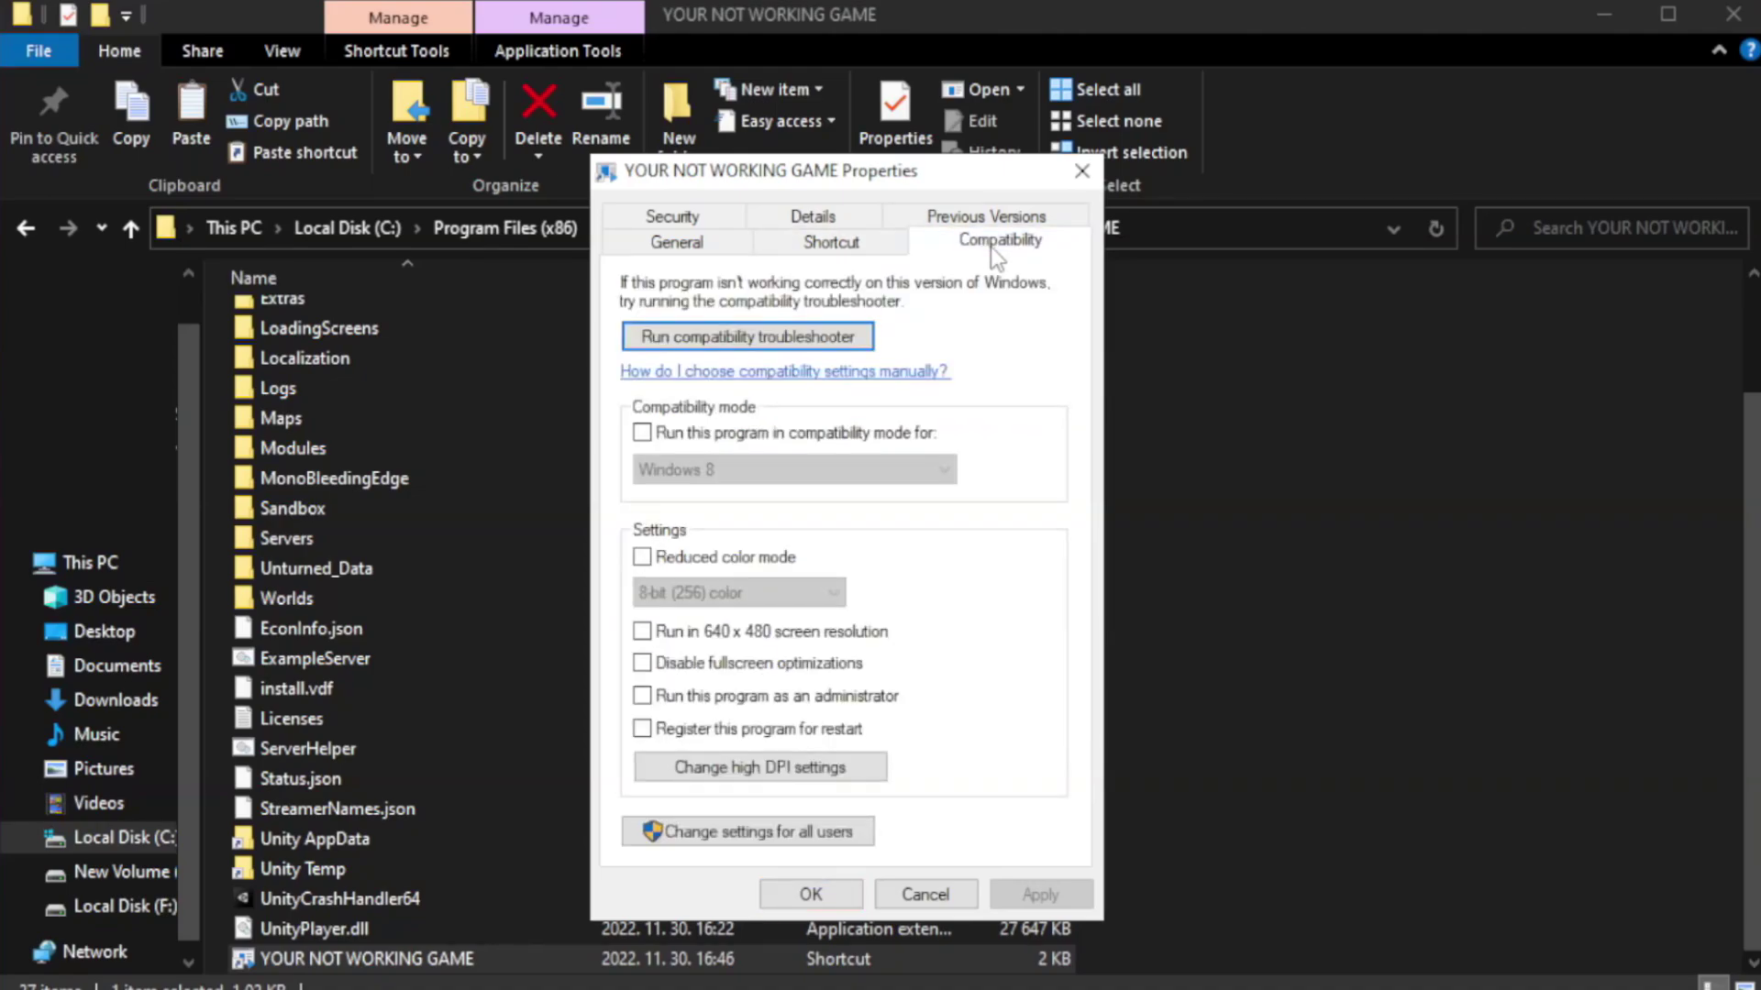
Apply Windows 8 compatibility mode to the shortcut, with fullscreen optimizations disabled and running as an administrator enabled.
{"action": "left_click", "coordinate": [696, 433]}
{"action": "left_click", "coordinate": [752, 466]}
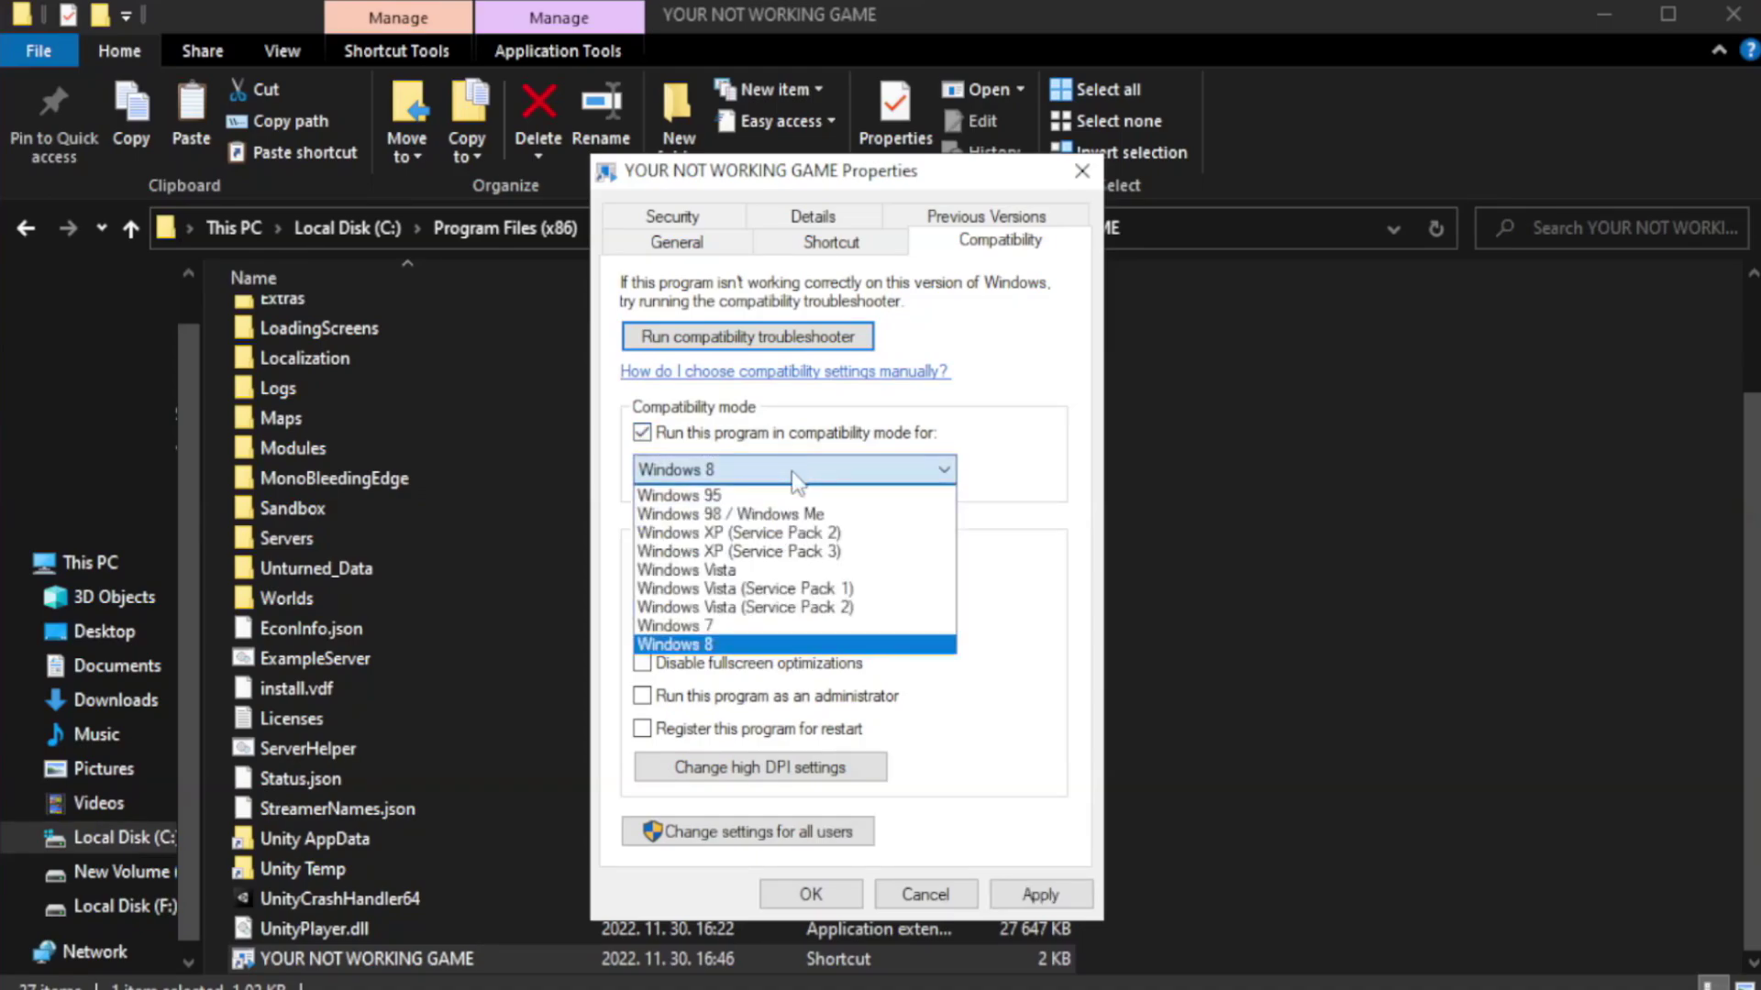
{"action": "left_click", "coordinate": [745, 644]}
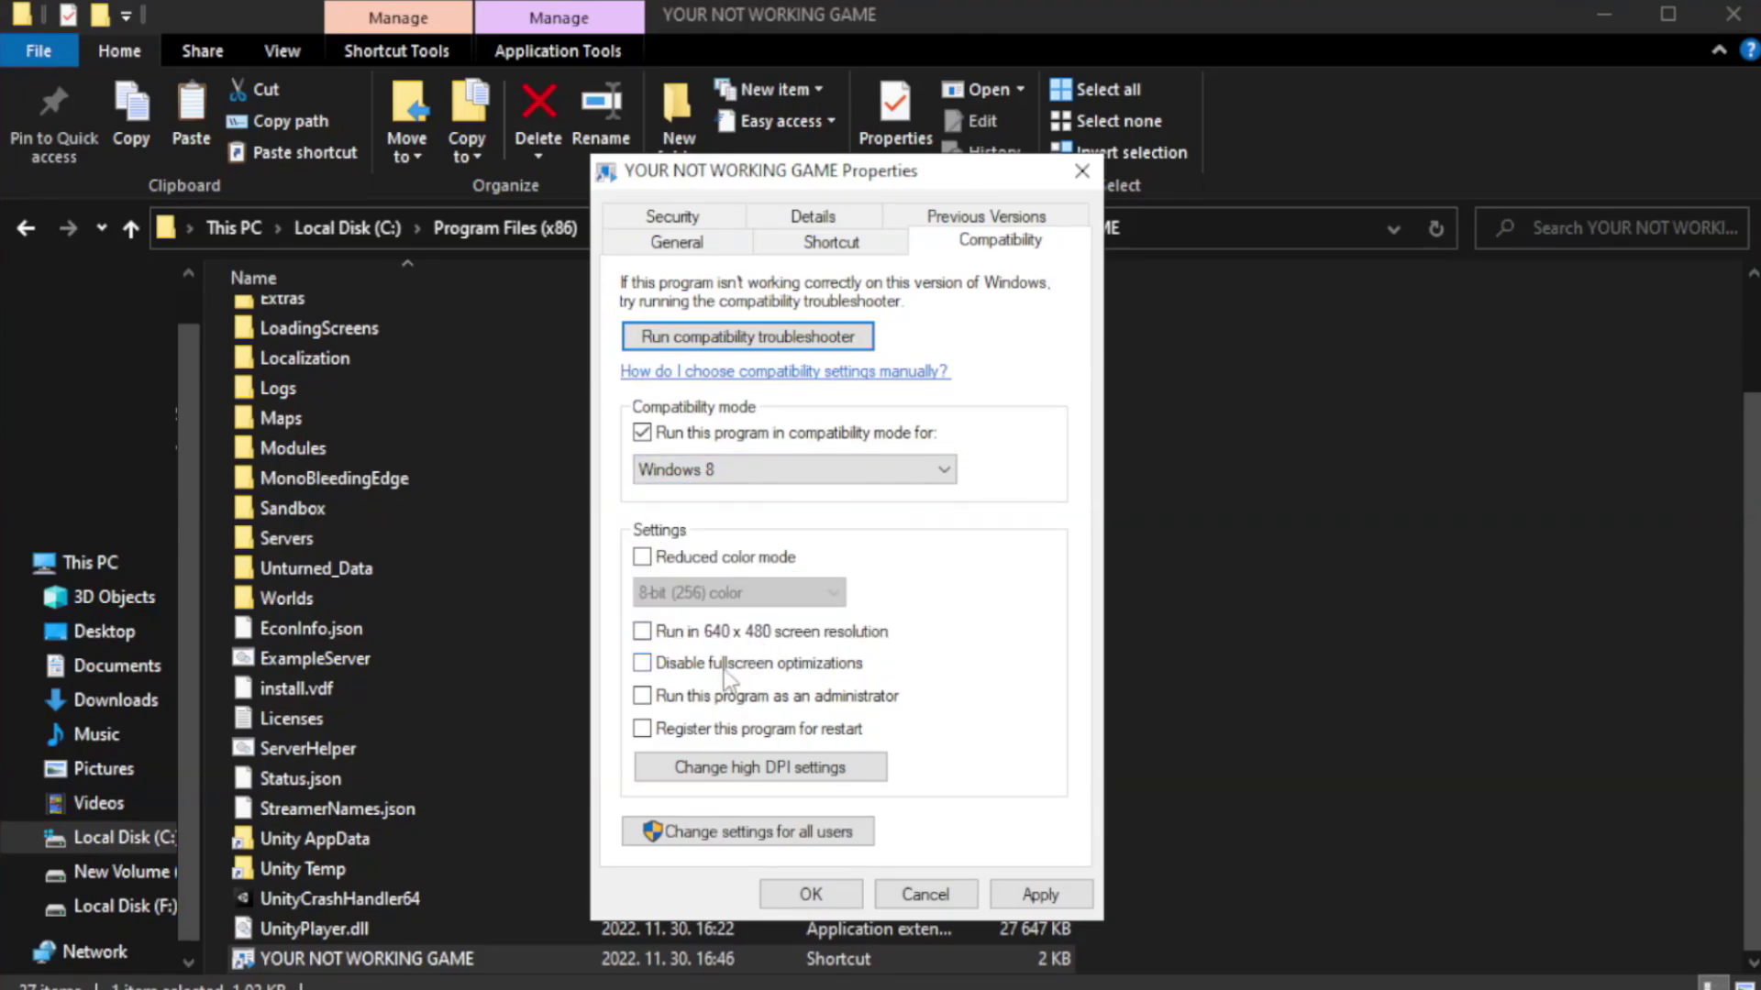
{"action": "left_click", "coordinate": [687, 673]}
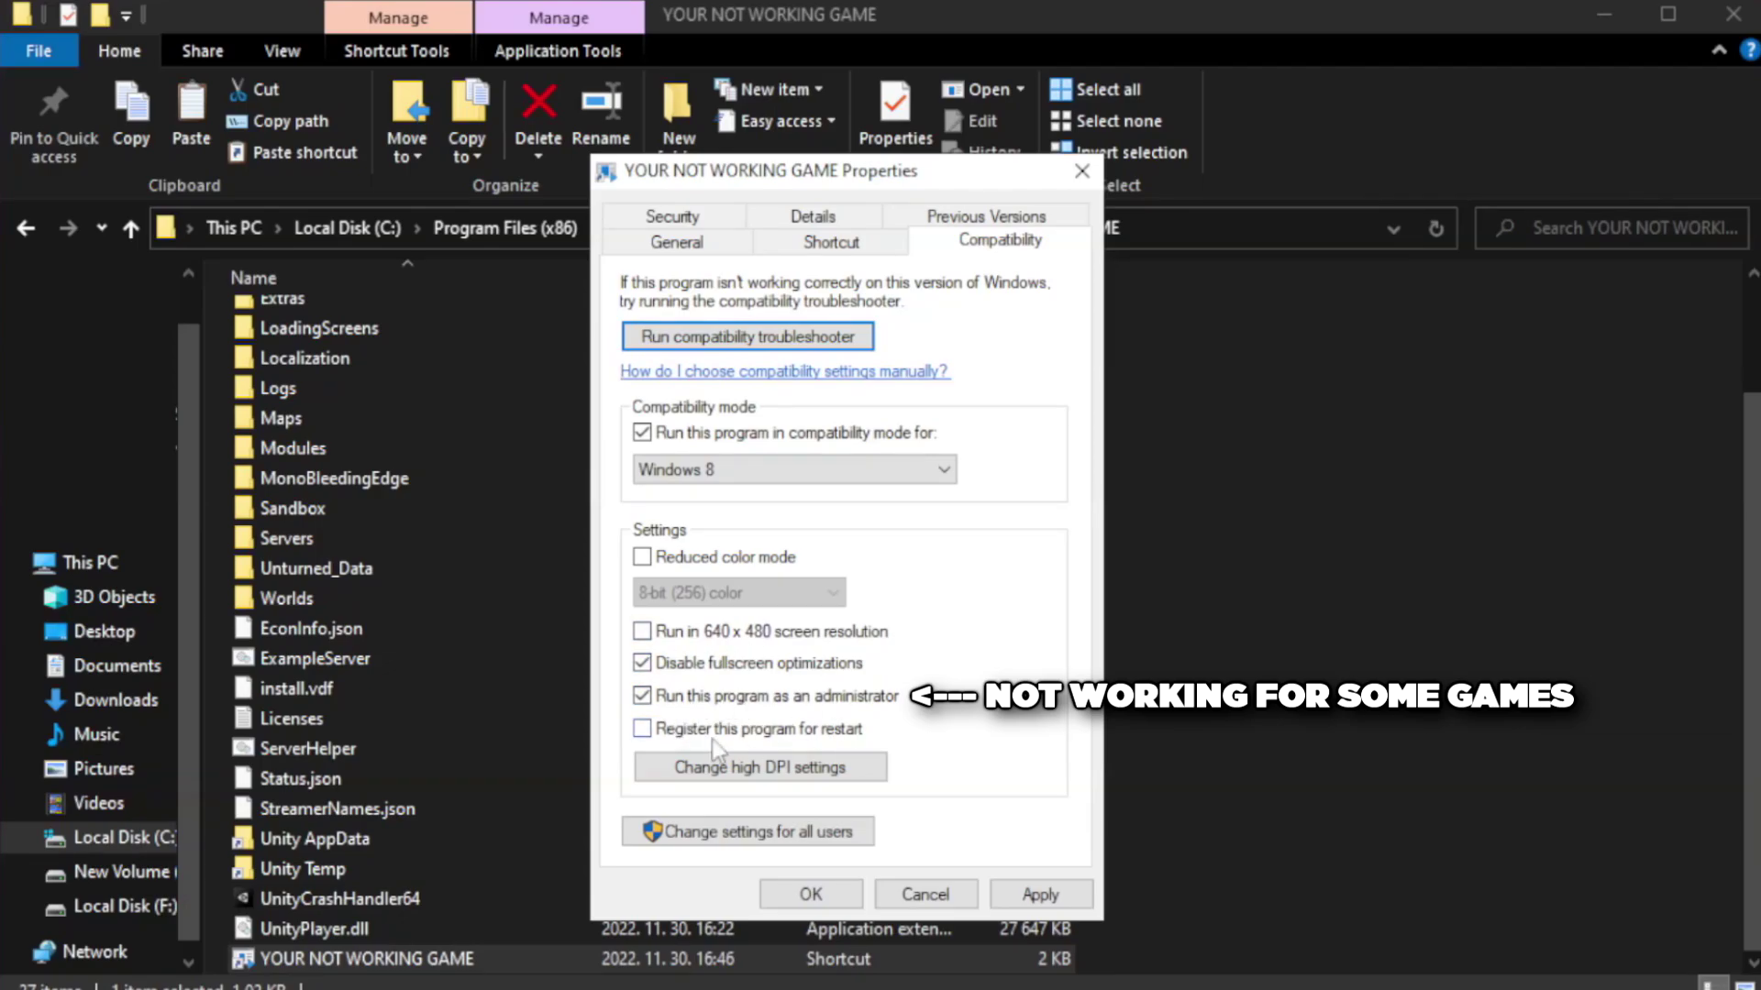
{"action": "left_click", "coordinate": [1035, 908]}
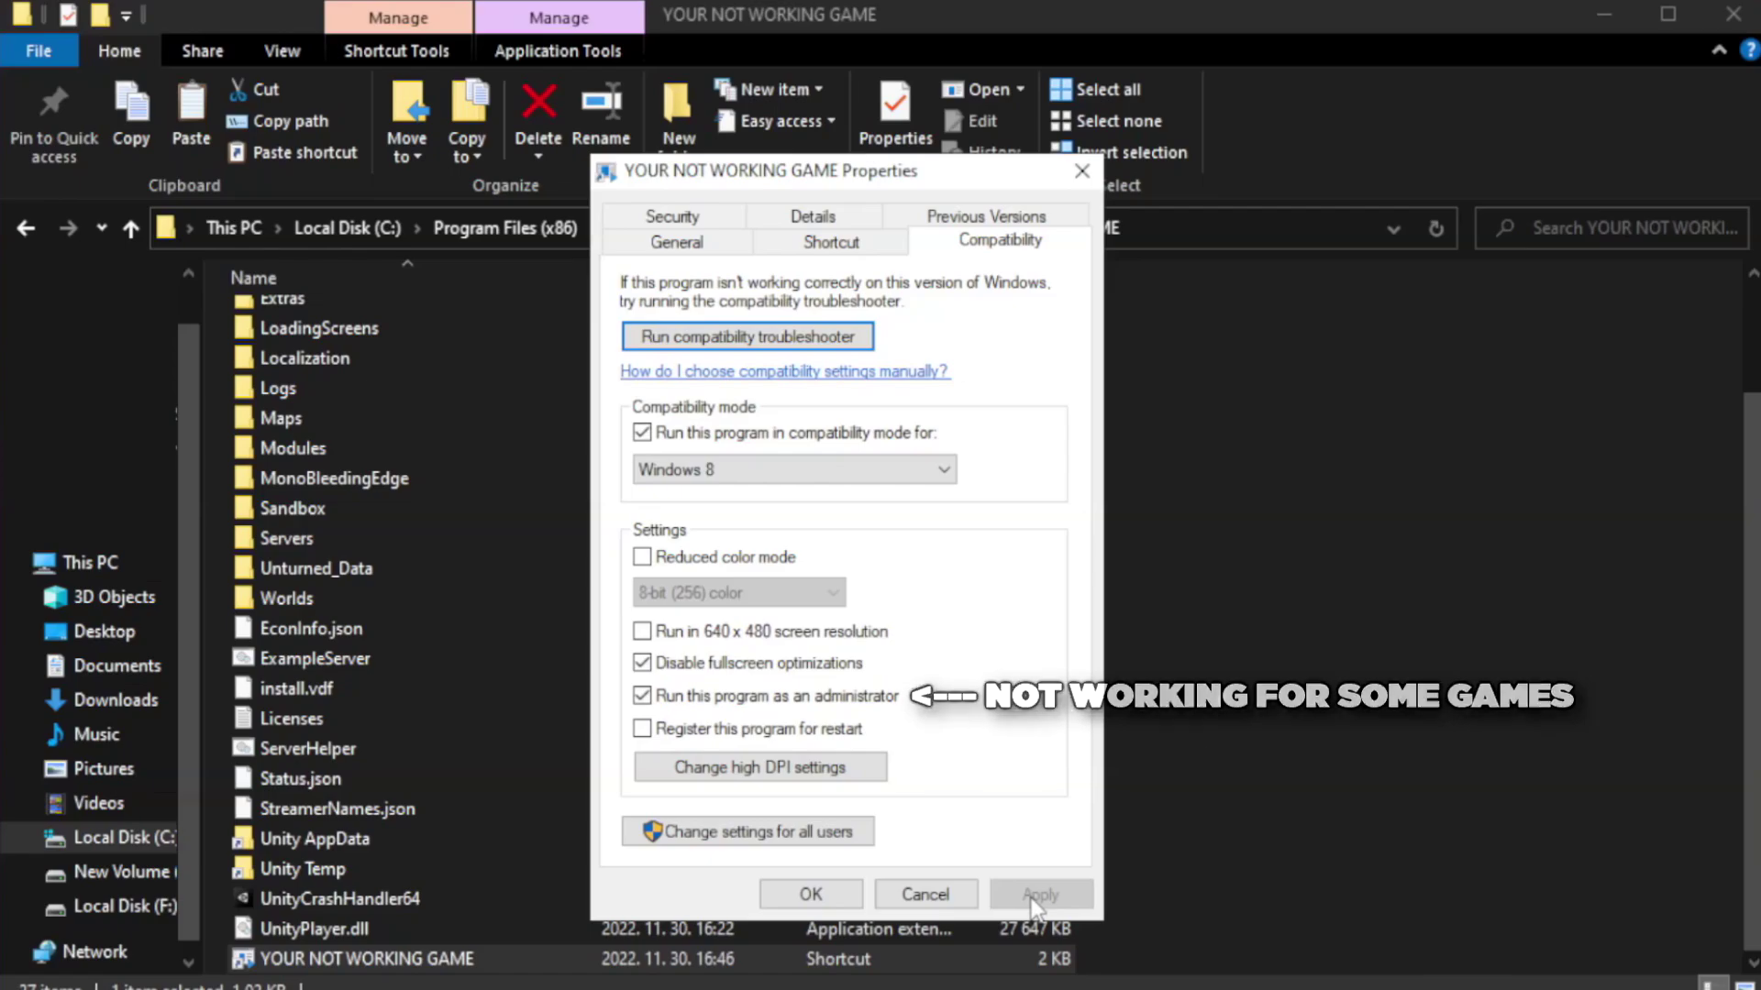
Confirm the shortcut's properties and open the list of startup apps in Task Manager.
{"action": "left_click", "coordinate": [808, 897]}
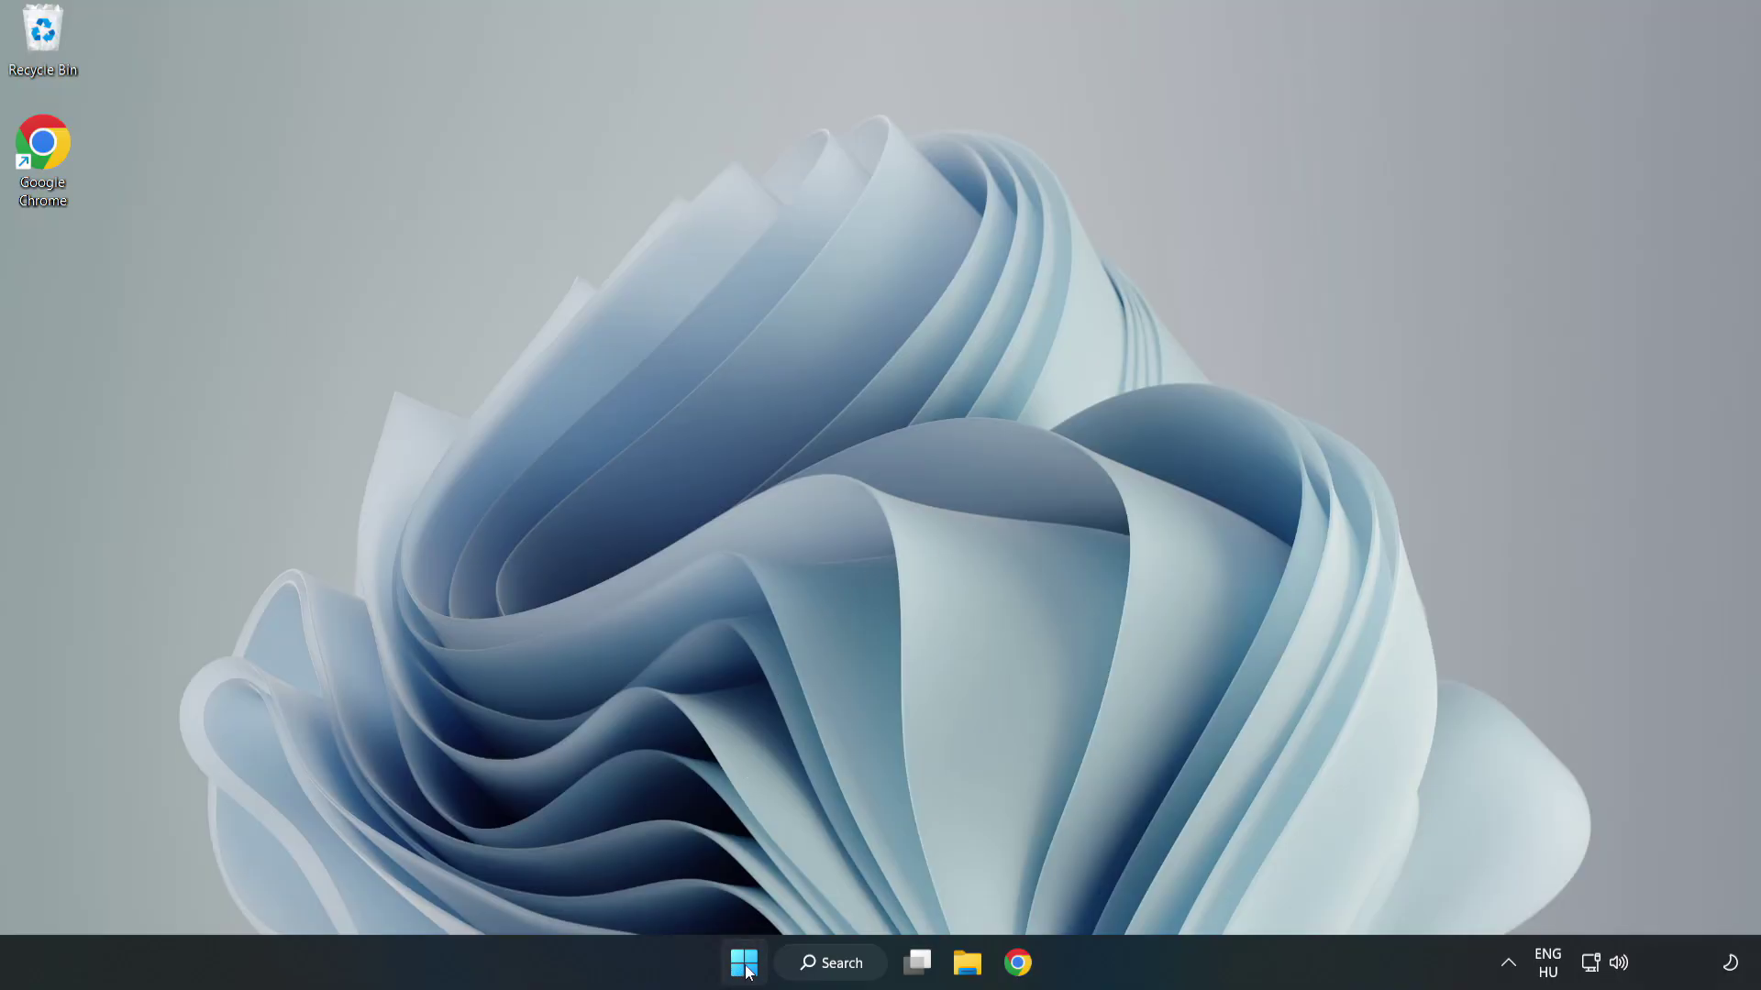
{"action": "right_click", "coordinate": [747, 972]}
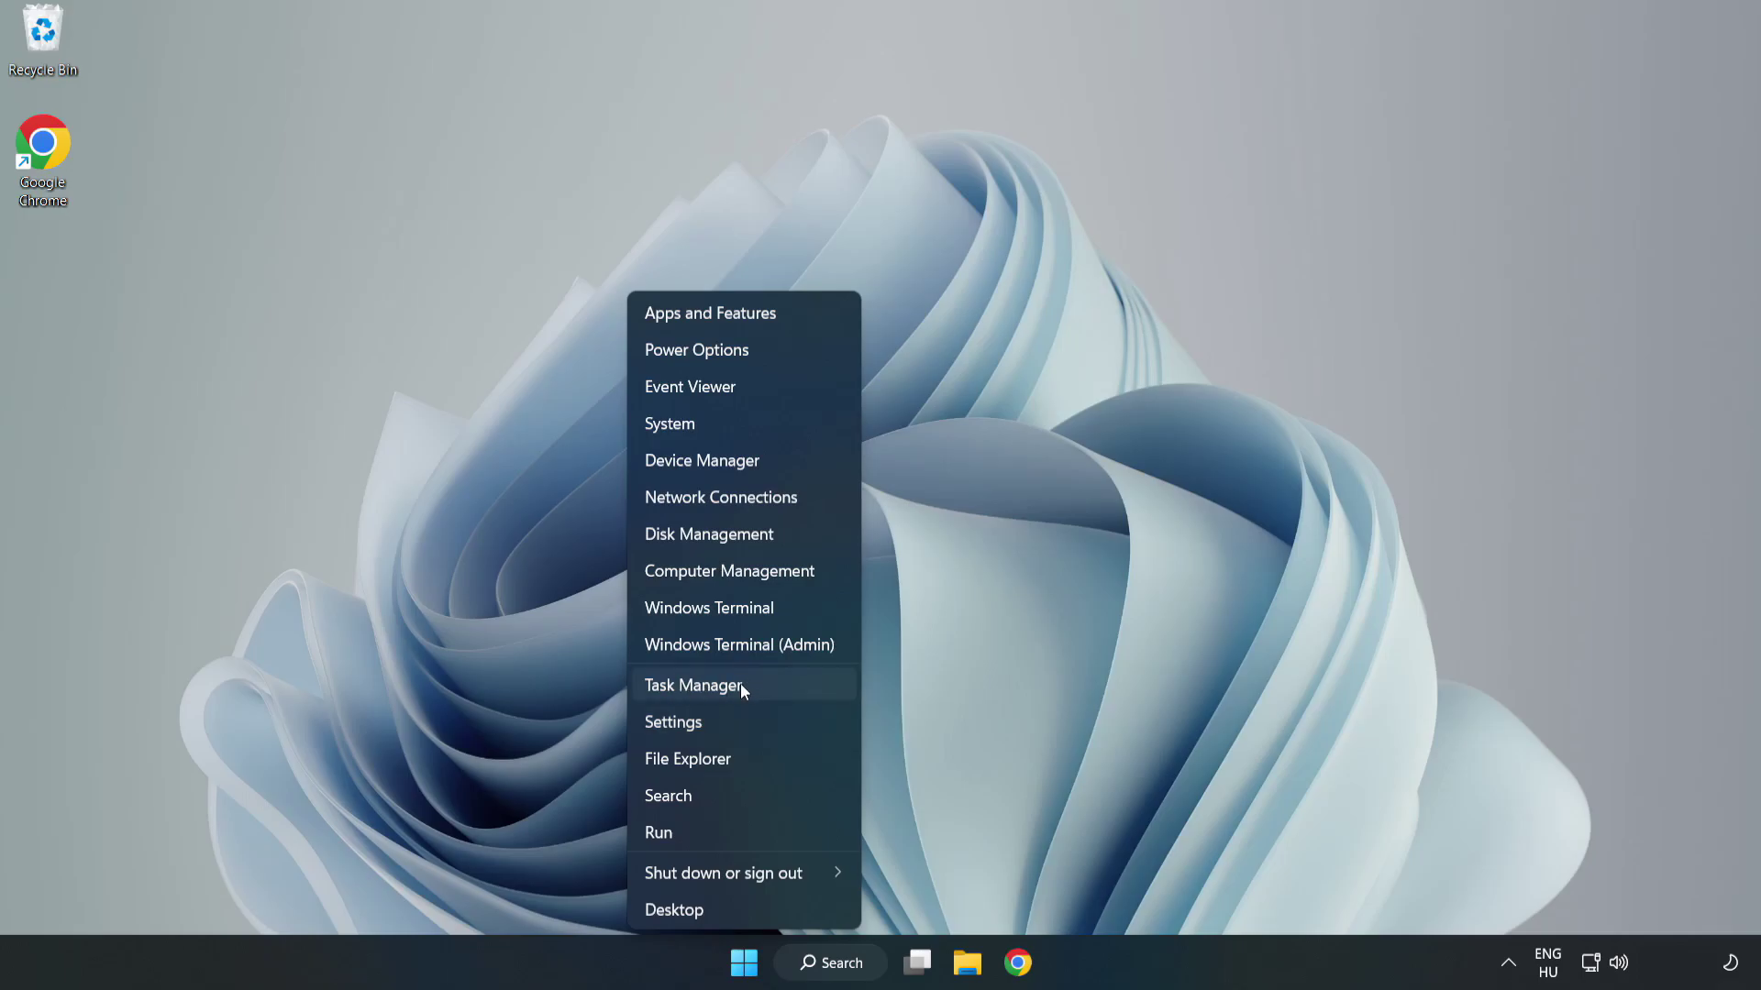
{"action": "left_click", "coordinate": [743, 690]}
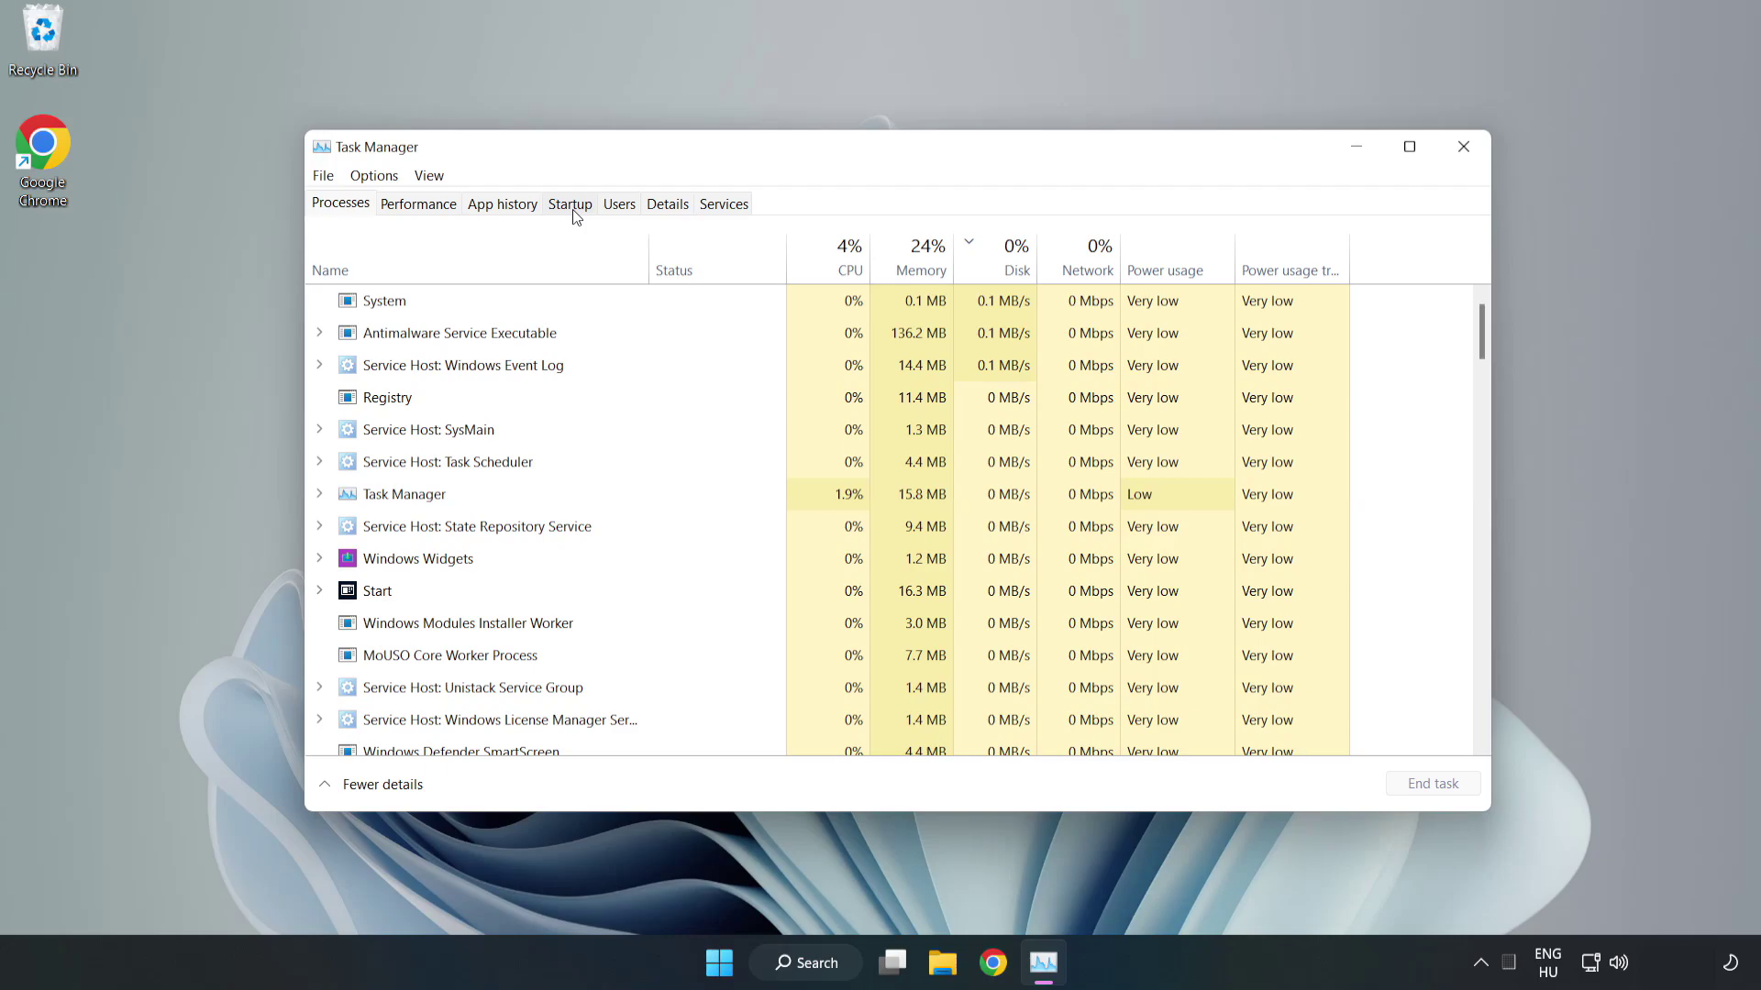
{"action": "left_click", "coordinate": [571, 206]}
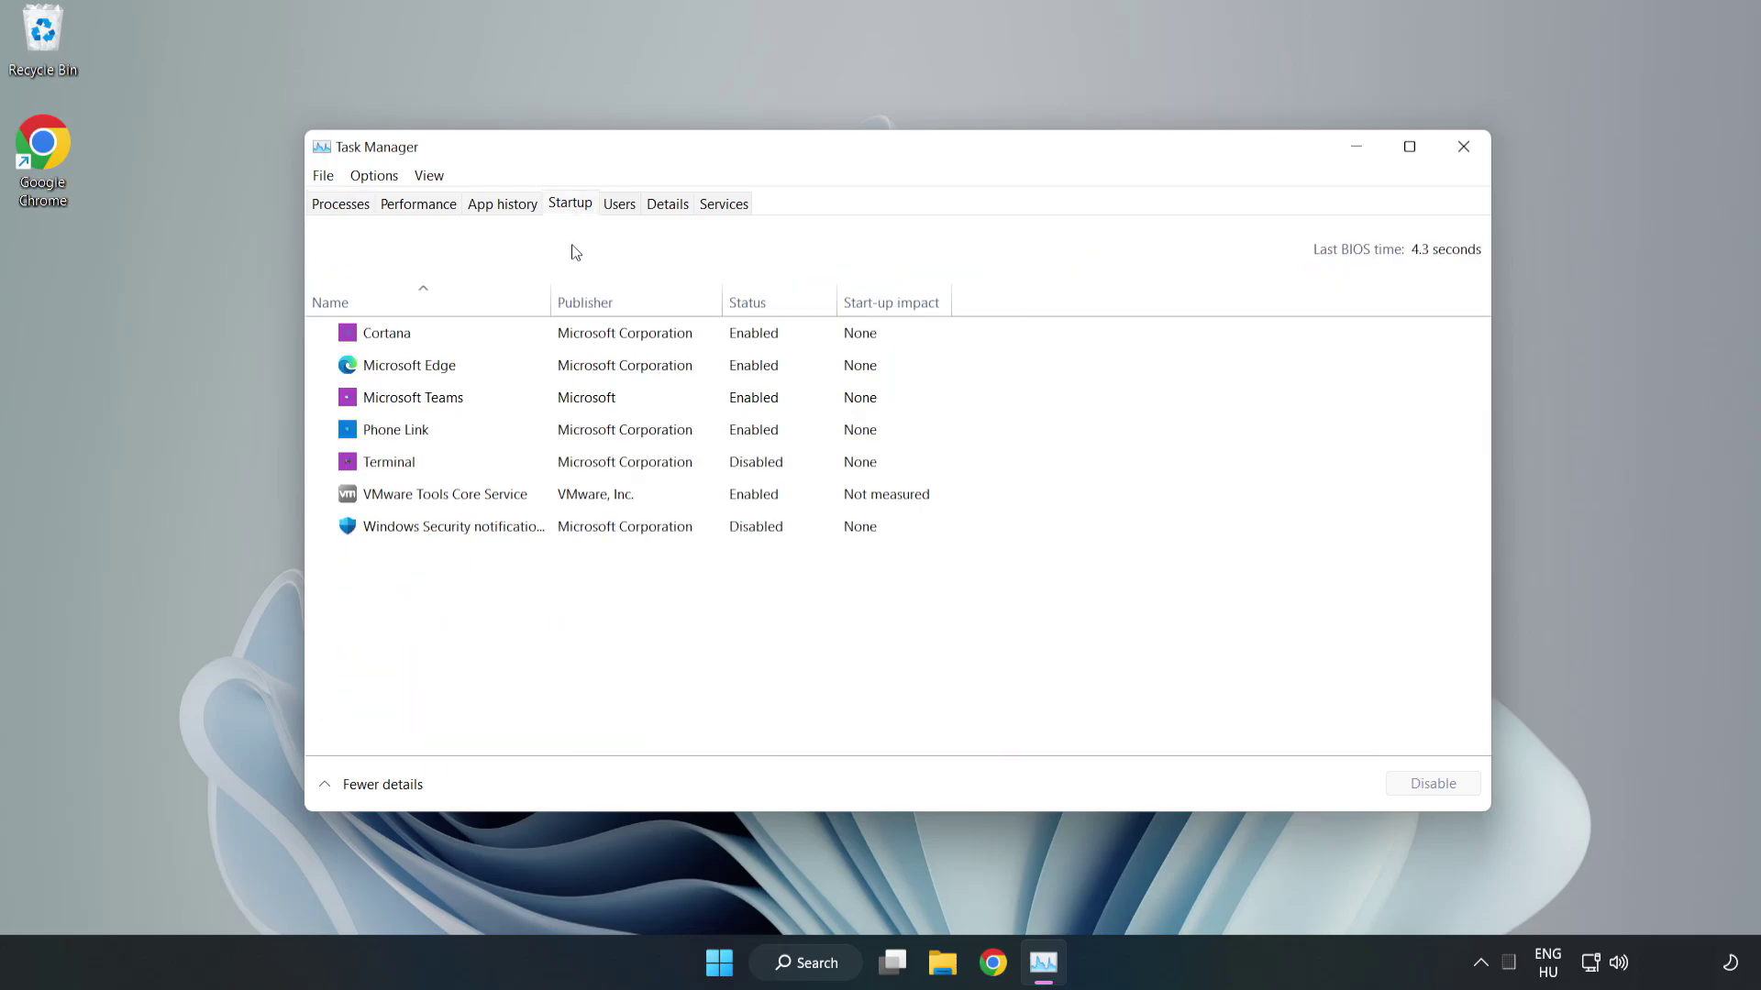
Disable Cortana, Microsoft Edge, Microsoft Teams and Phone Link from starting with Windows, and close Task Manager.
{"action": "left_click", "coordinate": [608, 347]}
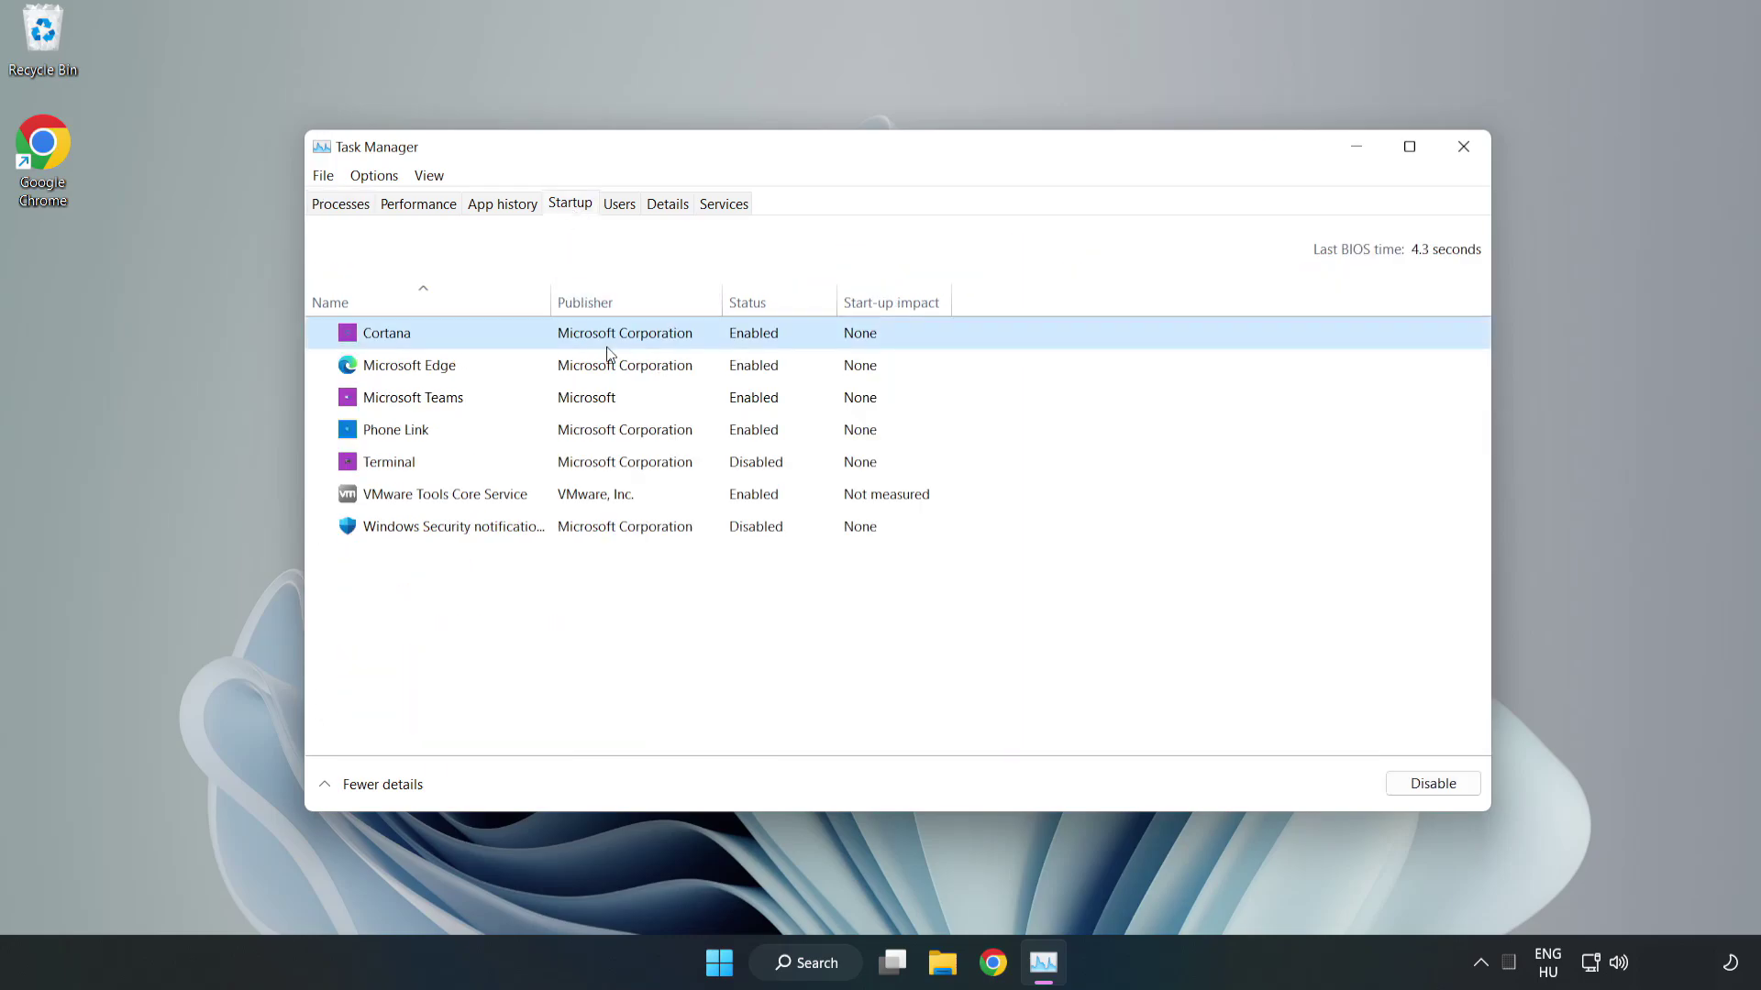
{"action": "left_click", "coordinate": [1422, 791]}
{"action": "left_click", "coordinate": [763, 365]}
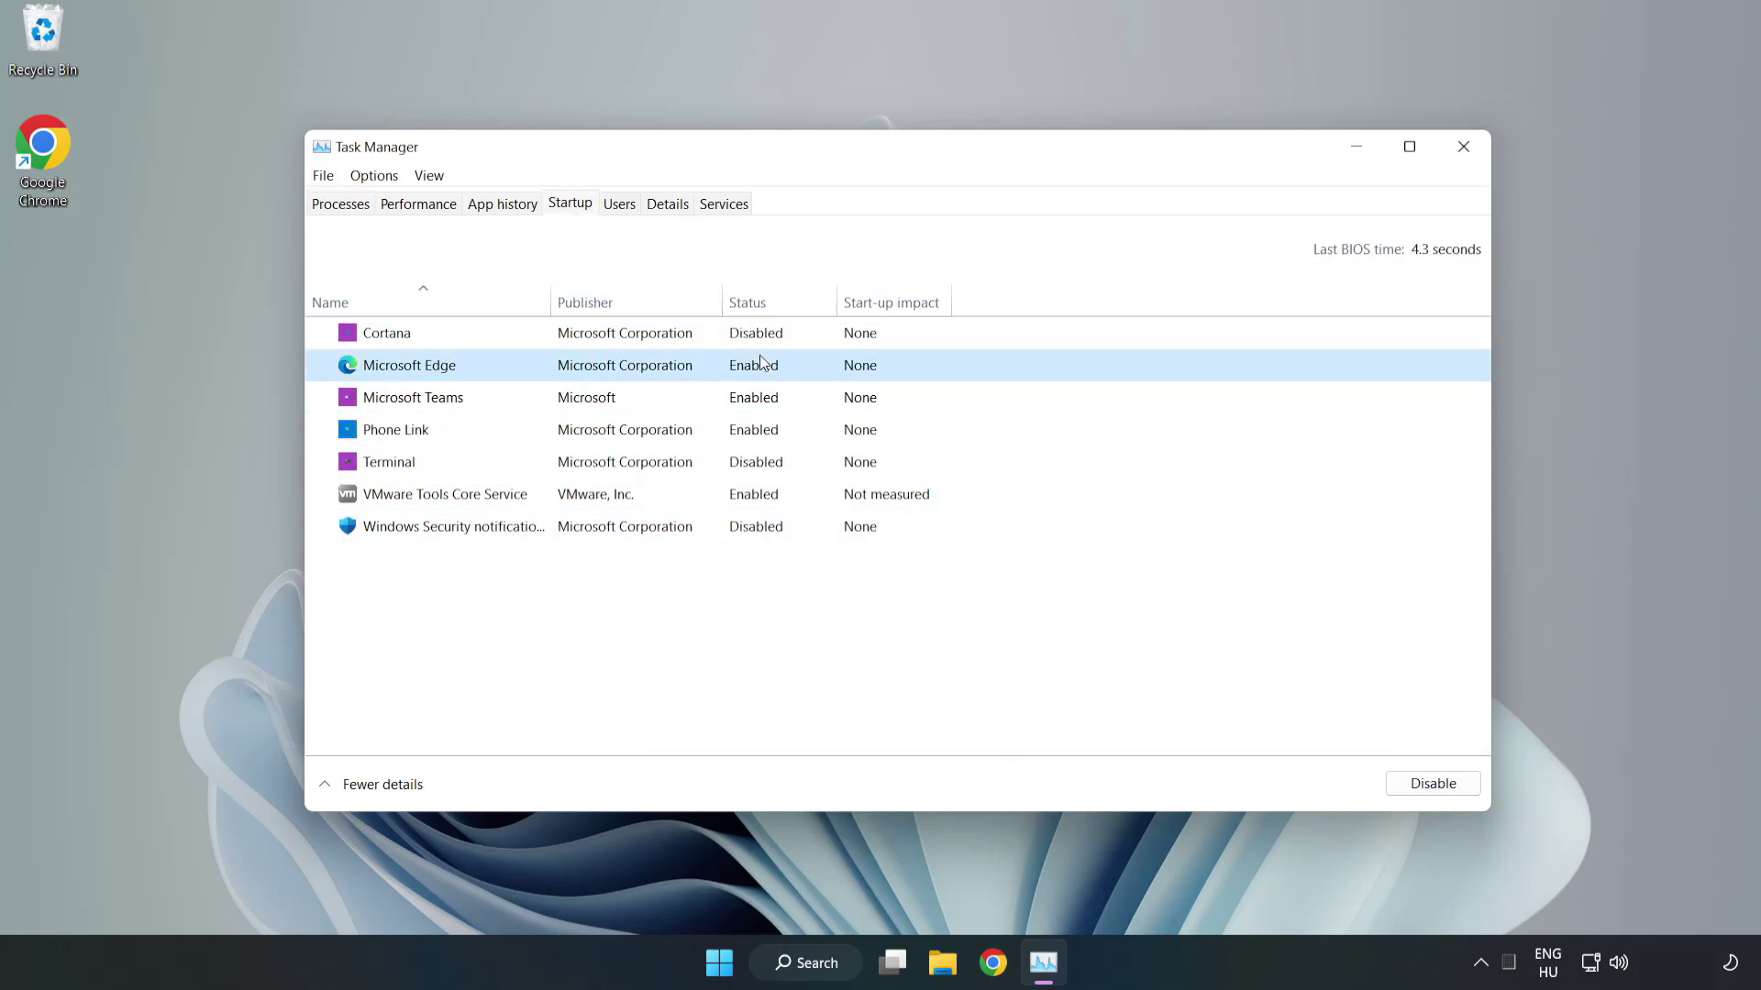
{"action": "left_click", "coordinate": [1435, 790]}
{"action": "left_click", "coordinate": [697, 397]}
{"action": "left_click", "coordinate": [1431, 786]}
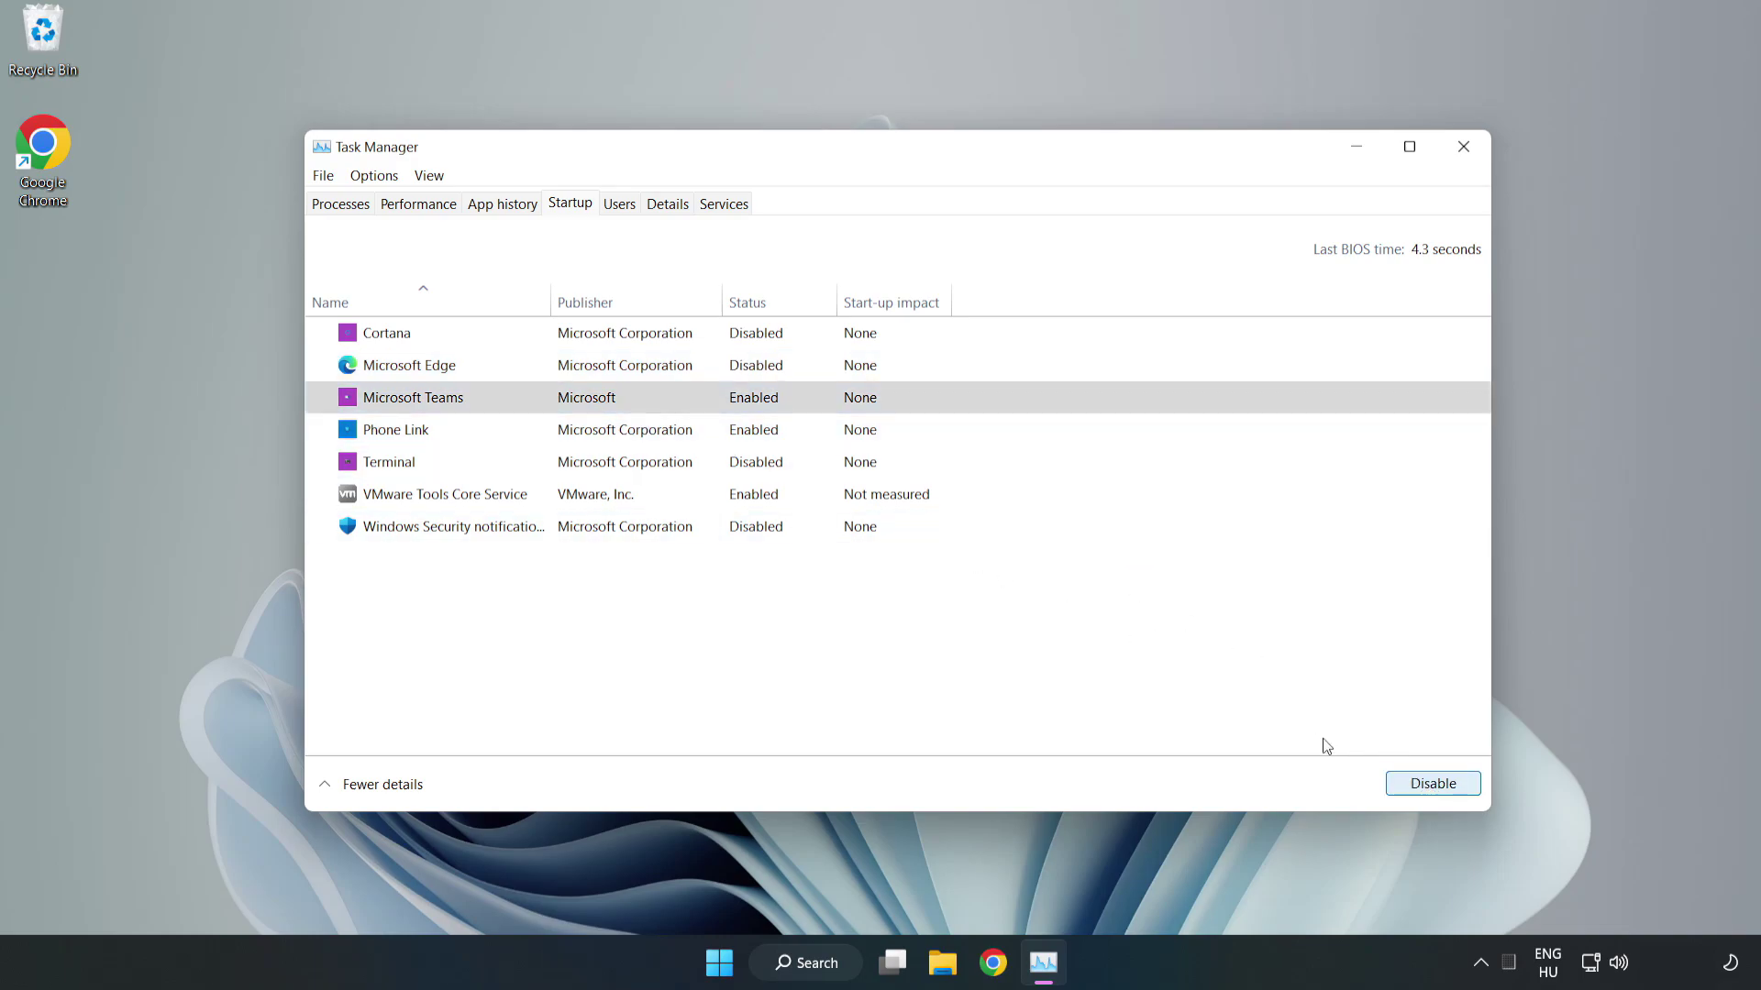
{"action": "left_click", "coordinate": [590, 435]}
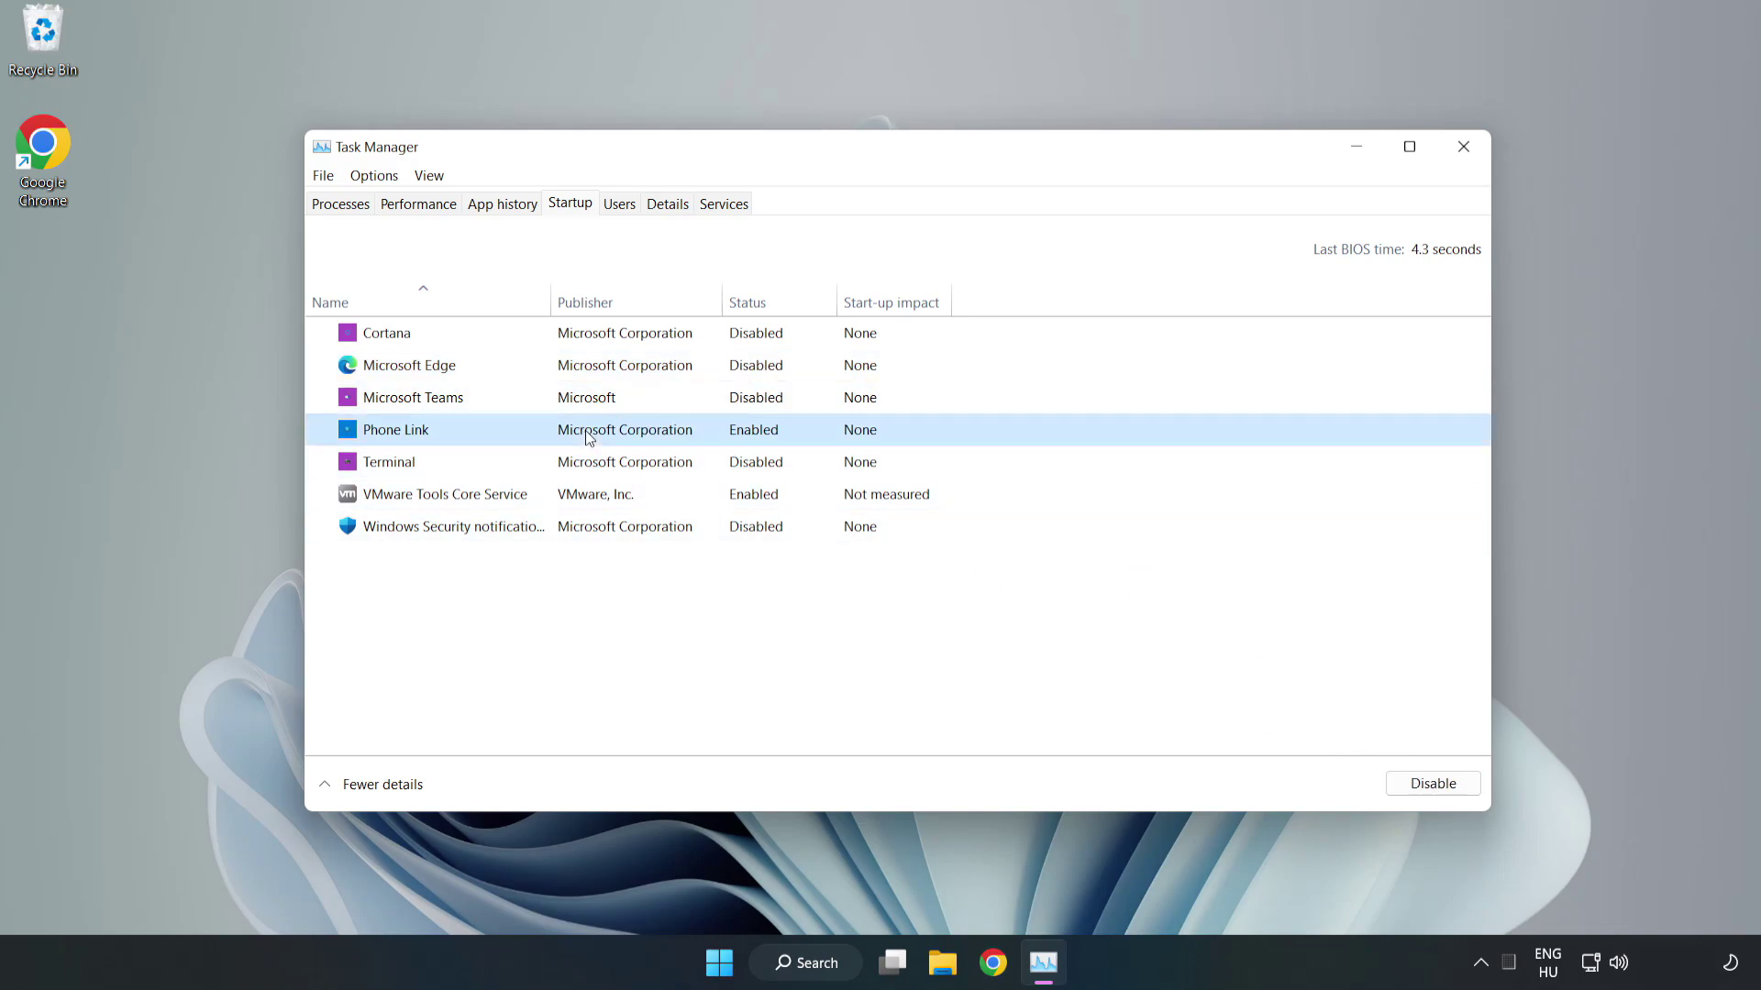
{"action": "left_click", "coordinate": [1463, 792]}
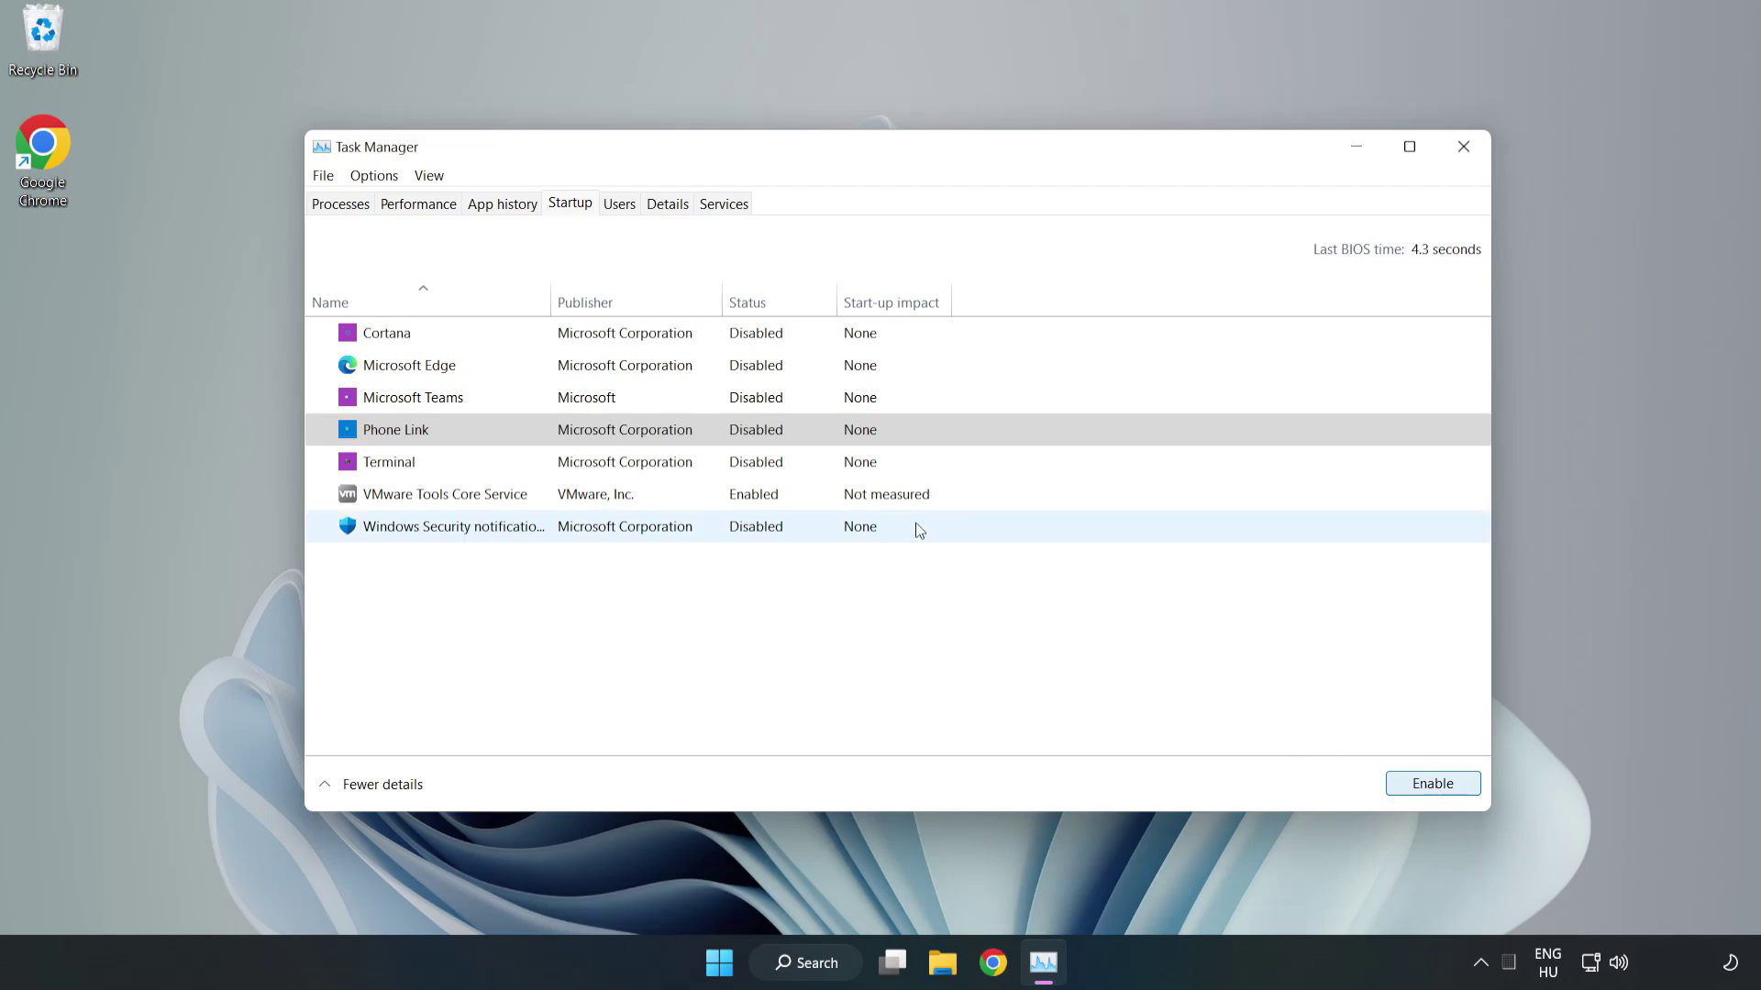
{"action": "left_click", "coordinate": [1466, 152]}
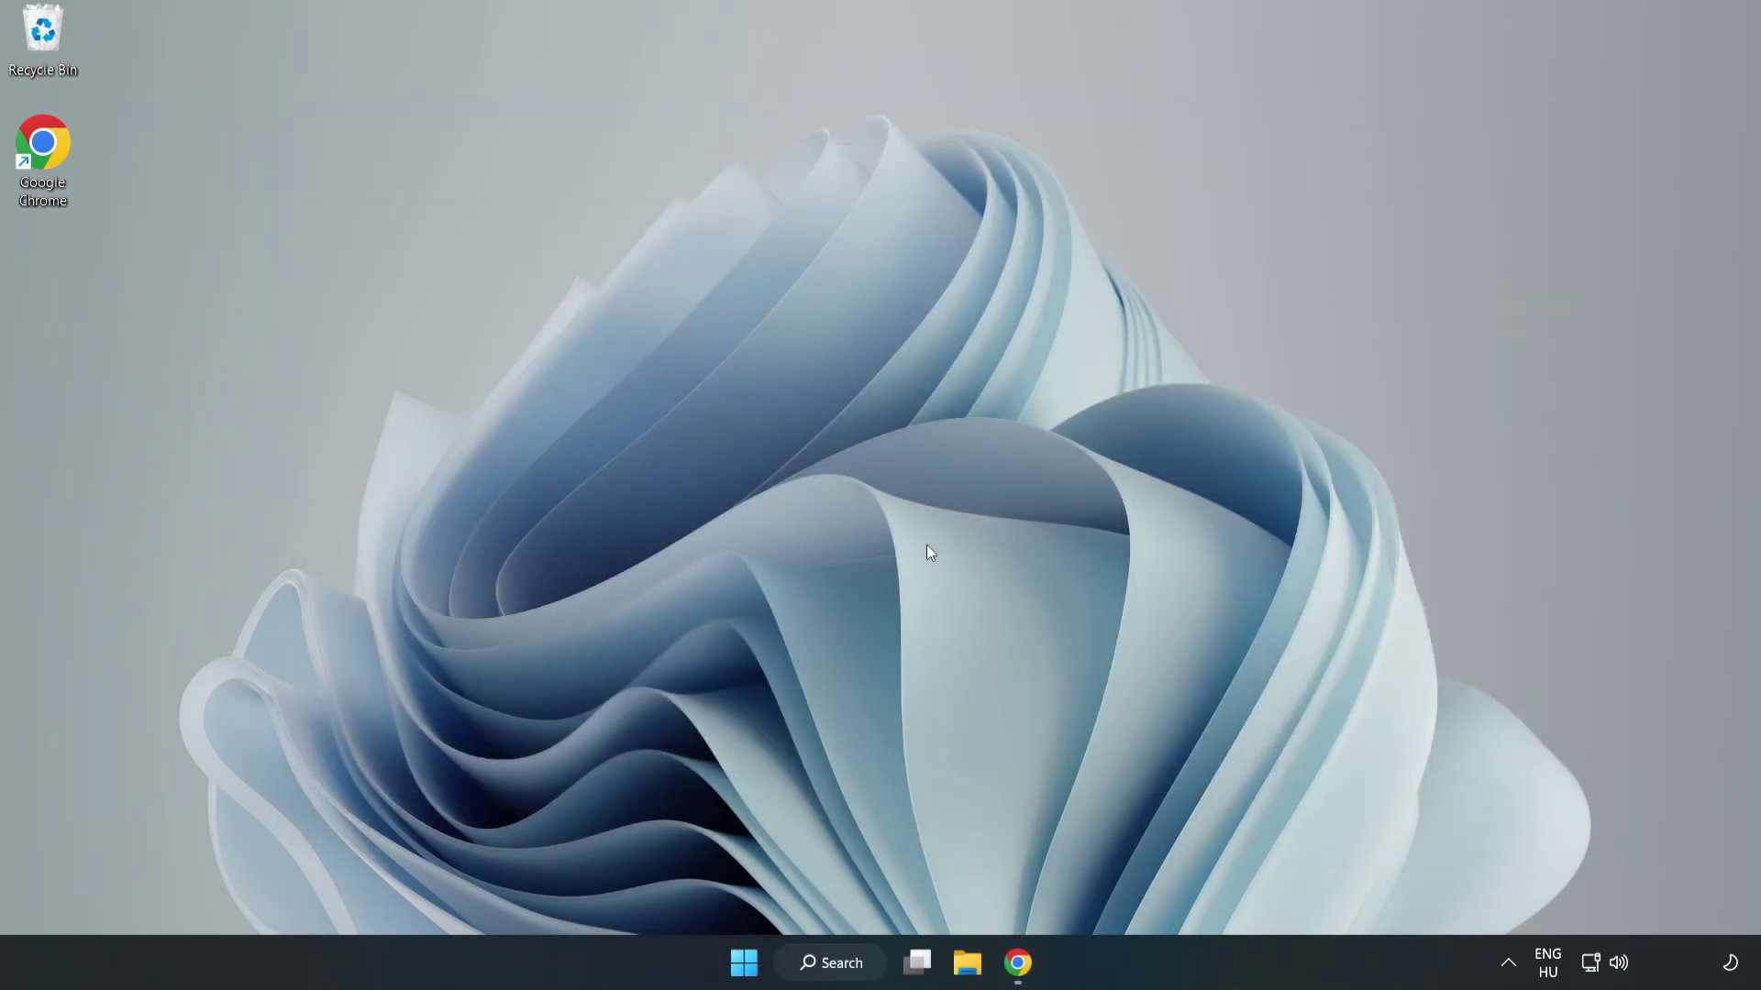
Switch to Chrome and download the English DirectX End-User Runtime Web Installer from the Microsoft Download Center page.
{"action": "left_click", "coordinate": [1014, 976]}
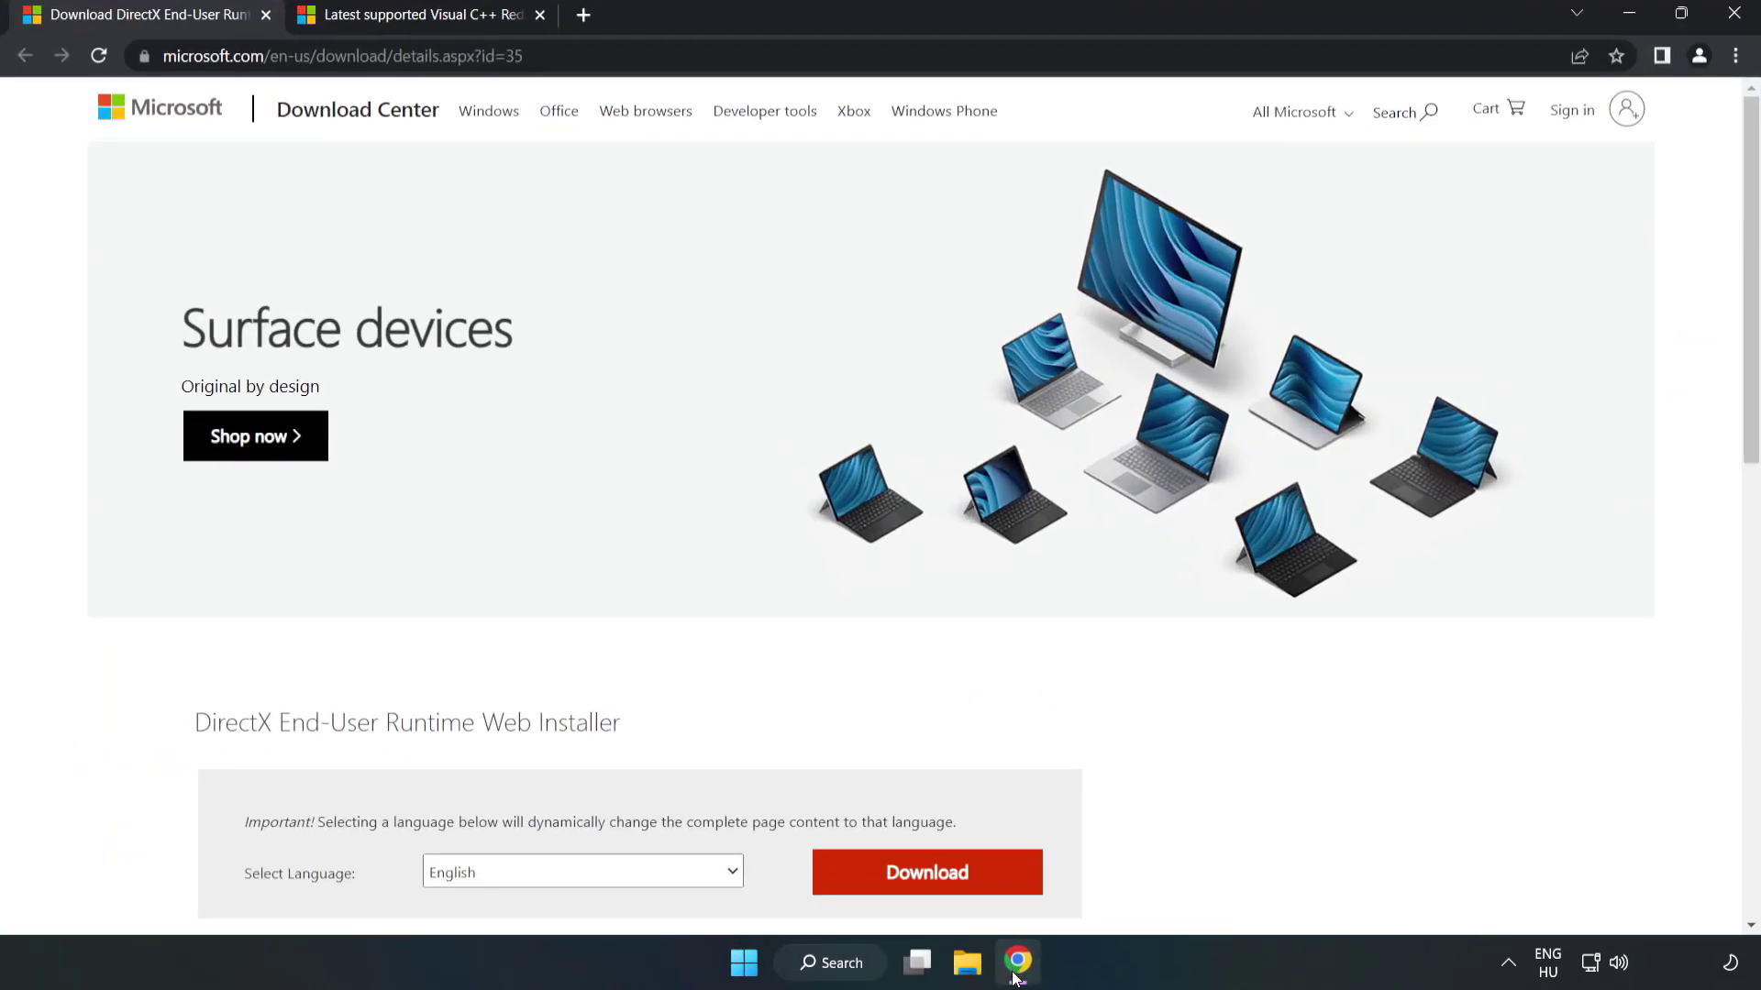
{"action": "left_click", "coordinate": [545, 57]}
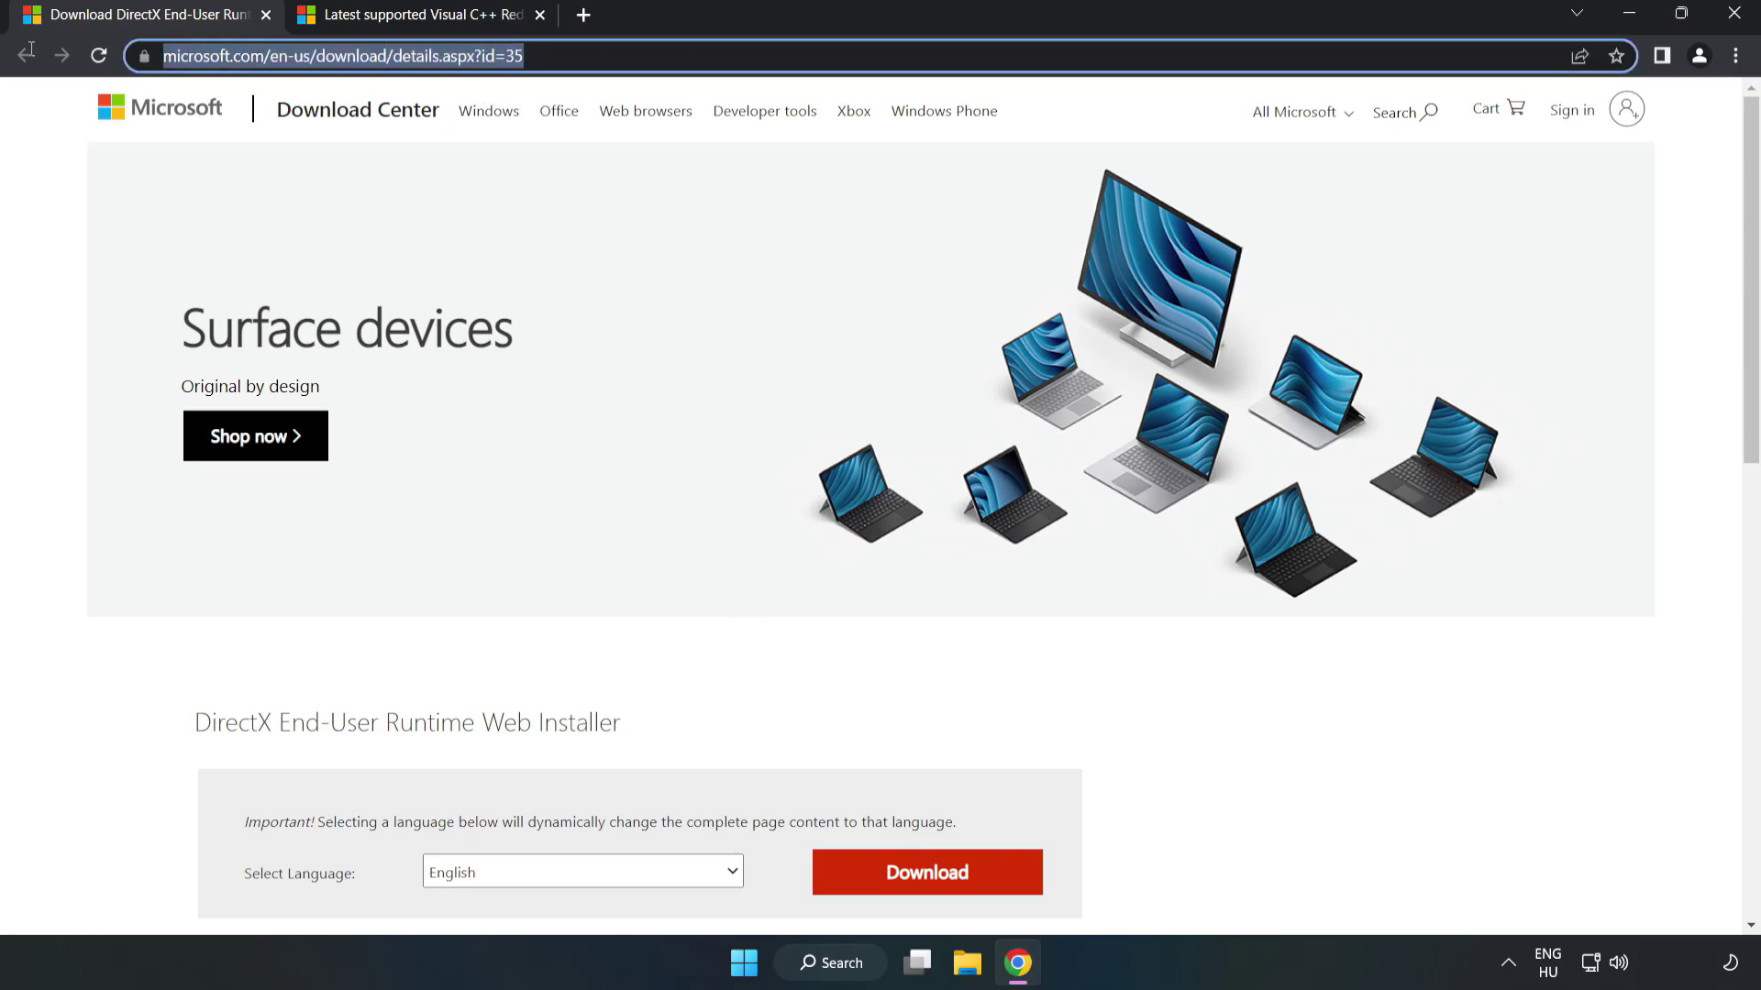
{"action": "left_click", "coordinate": [69, 202]}
{"action": "scroll", "coordinate": [68, 202], "scroll_direction": "down", "scroll_amount": 3}
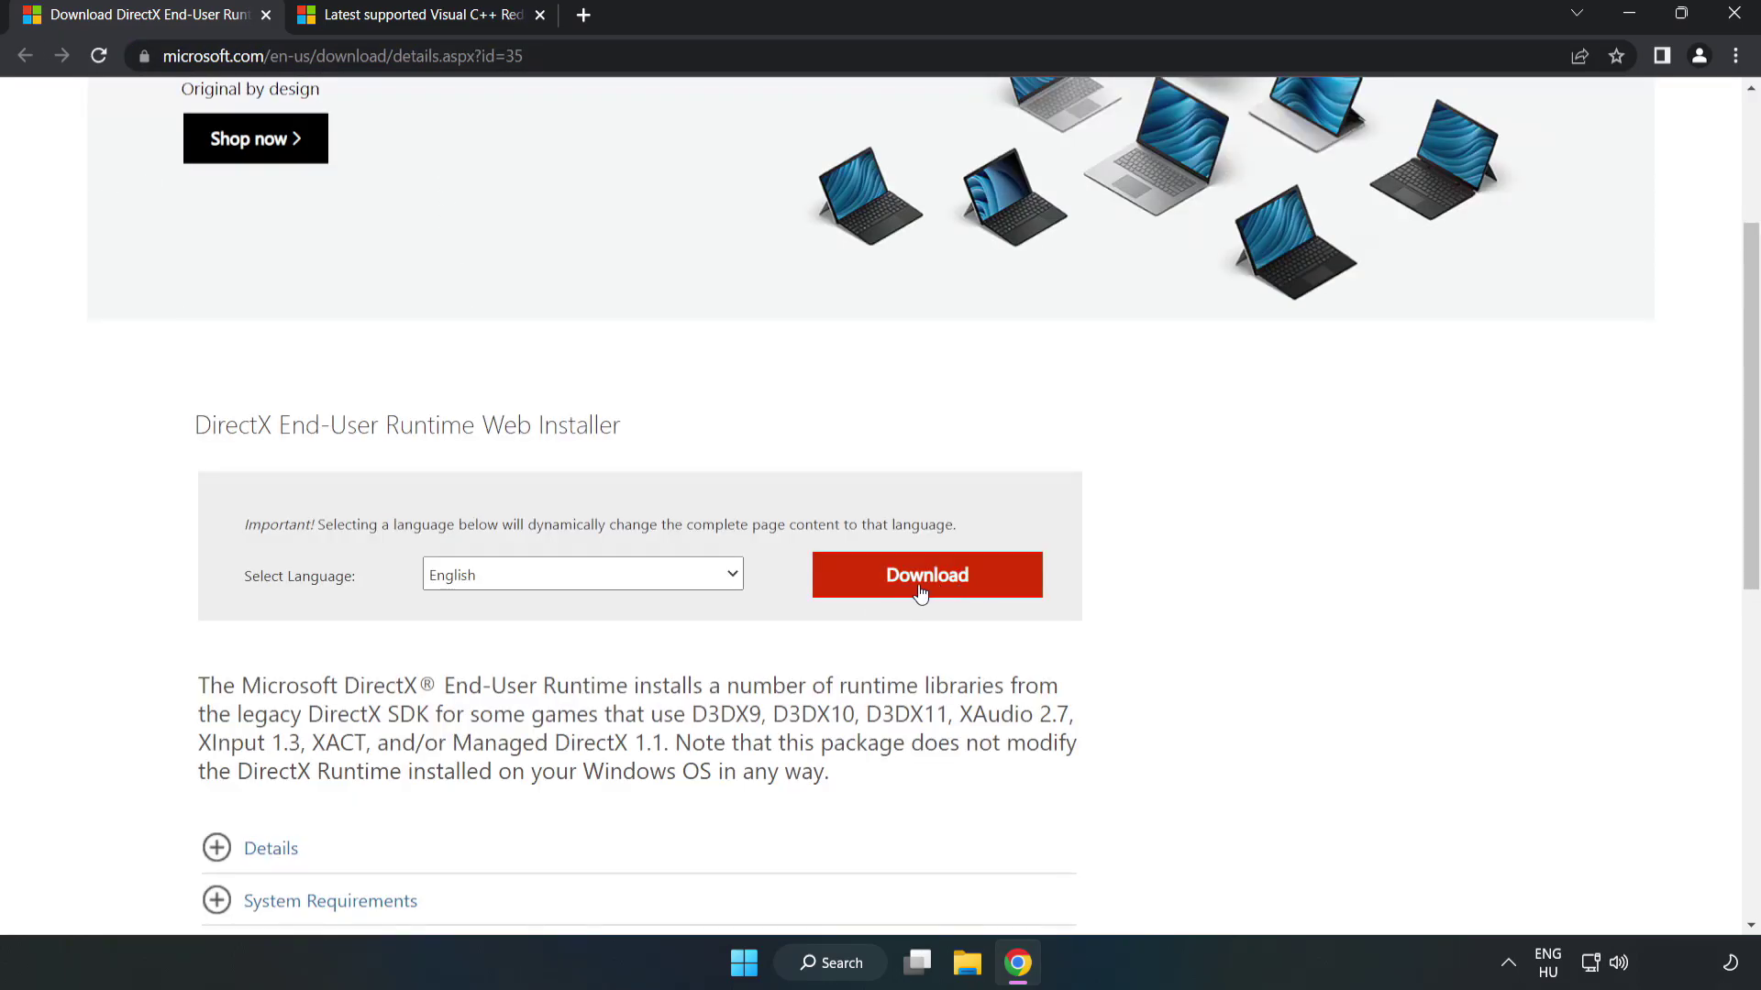
{"action": "left_click", "coordinate": [936, 592]}
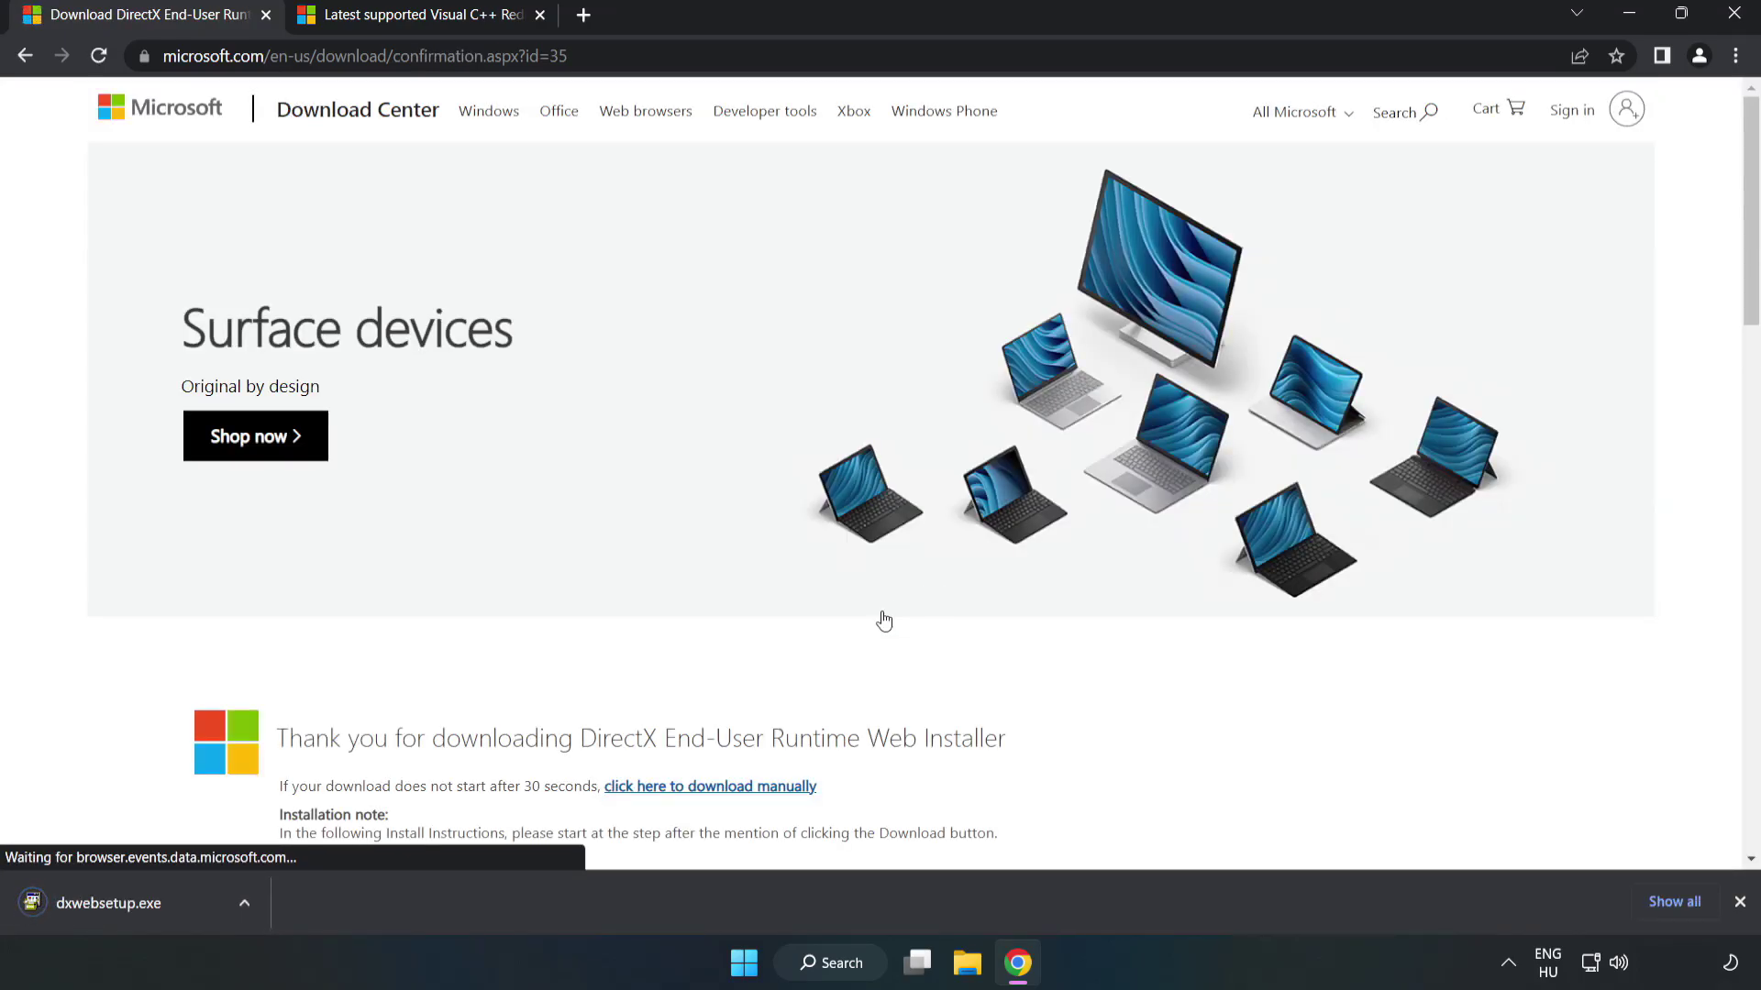
Run dxwebsetup.exe through to the end, accepting the agreement and declining the Bing Bar, and close the DirectX download page.
{"action": "left_click", "coordinate": [129, 904]}
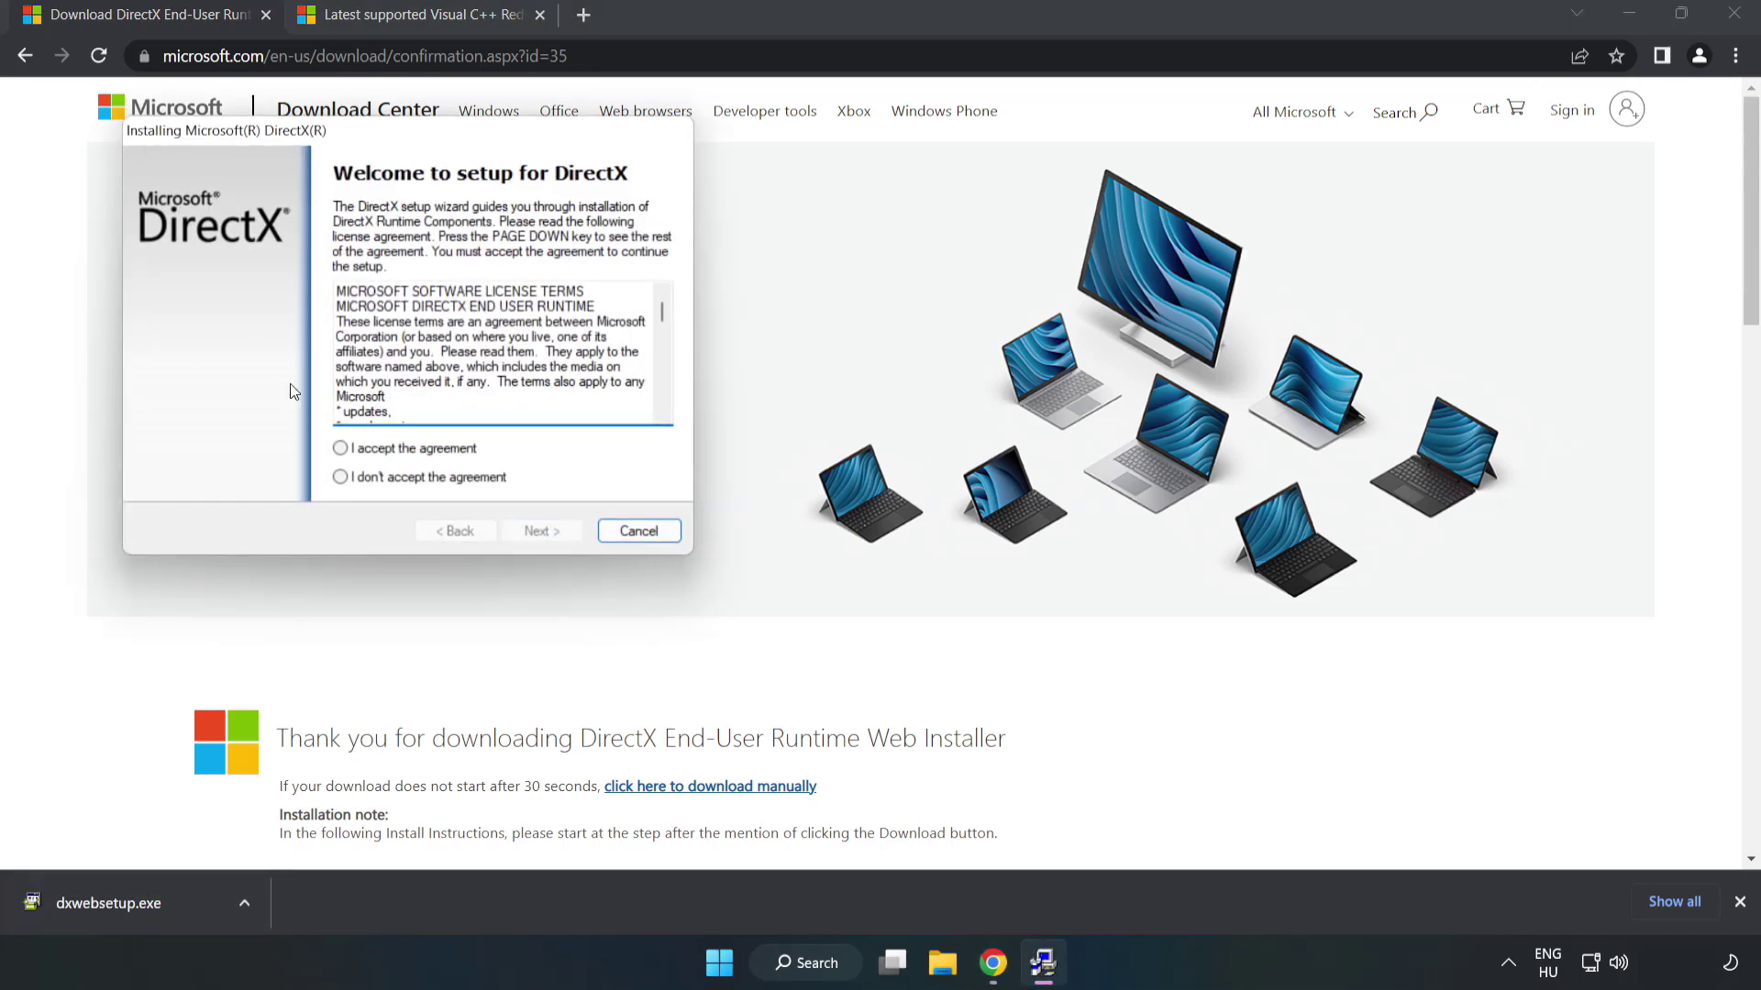
{"action": "left_click_drag", "start_coordinate": [402, 142], "coordinate": [858, 296]}
{"action": "left_click_drag", "start_coordinate": [1121, 466], "coordinate": [1107, 565]}
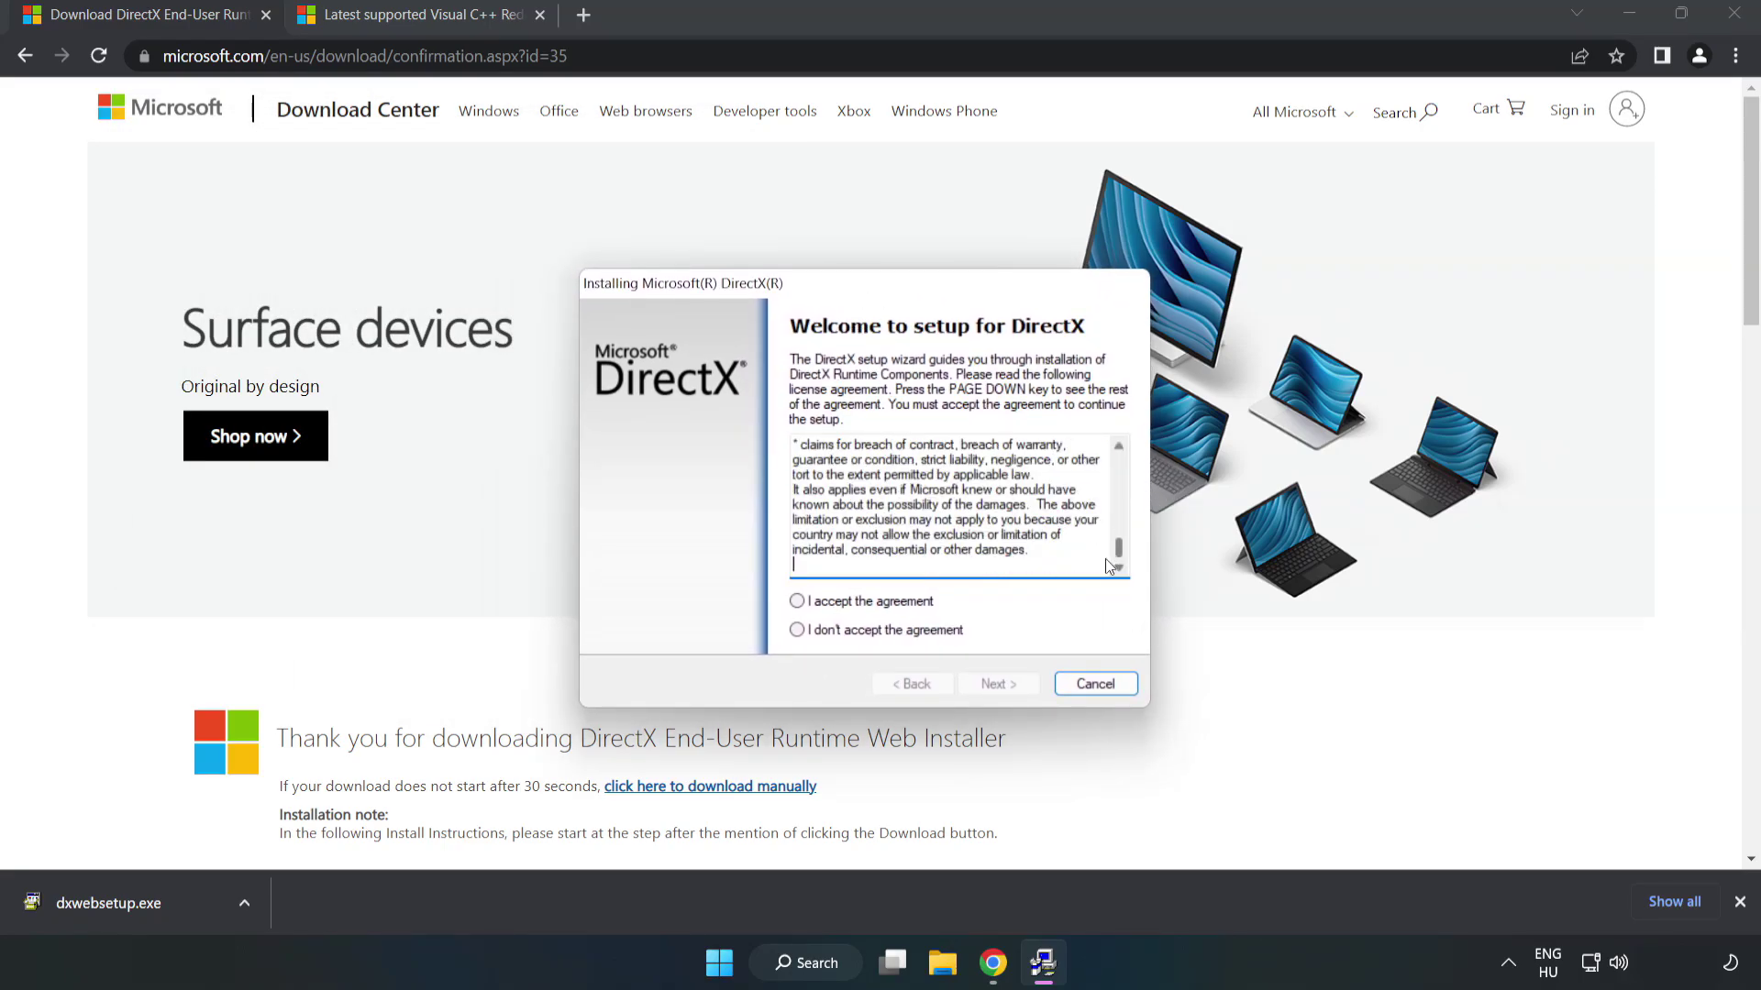
{"action": "left_click", "coordinate": [792, 605]}
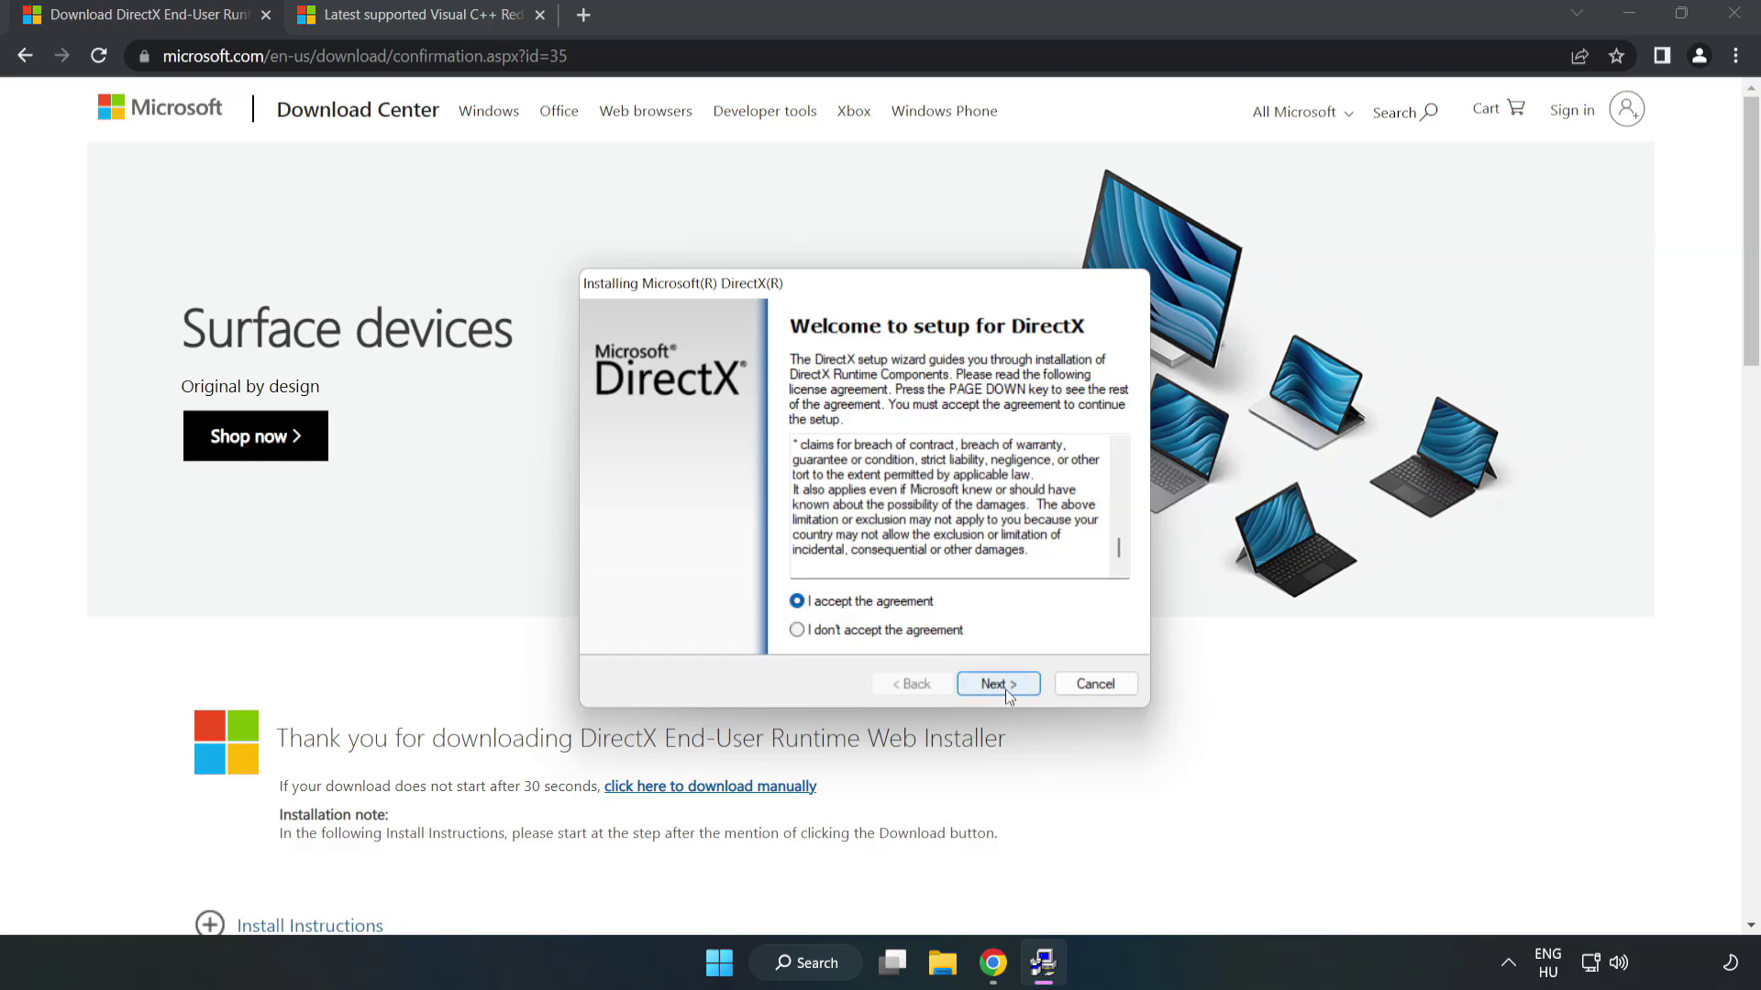
{"action": "left_click", "coordinate": [1006, 690]}
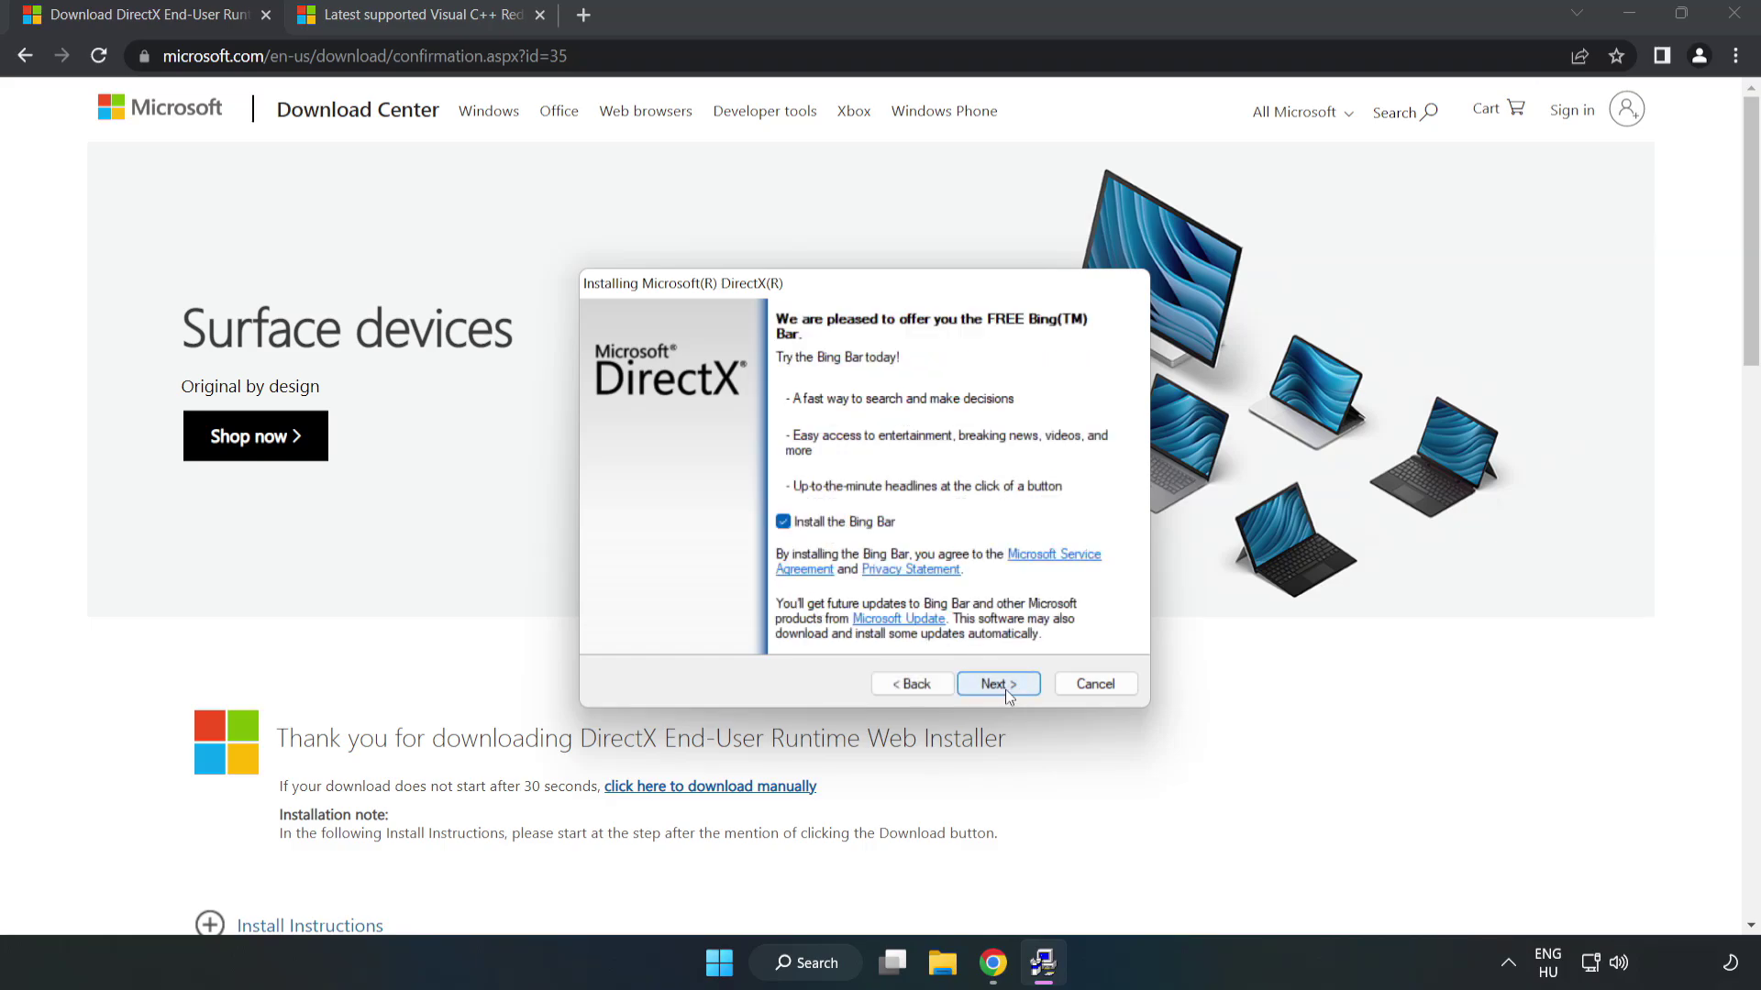
{"action": "left_click", "coordinate": [785, 523]}
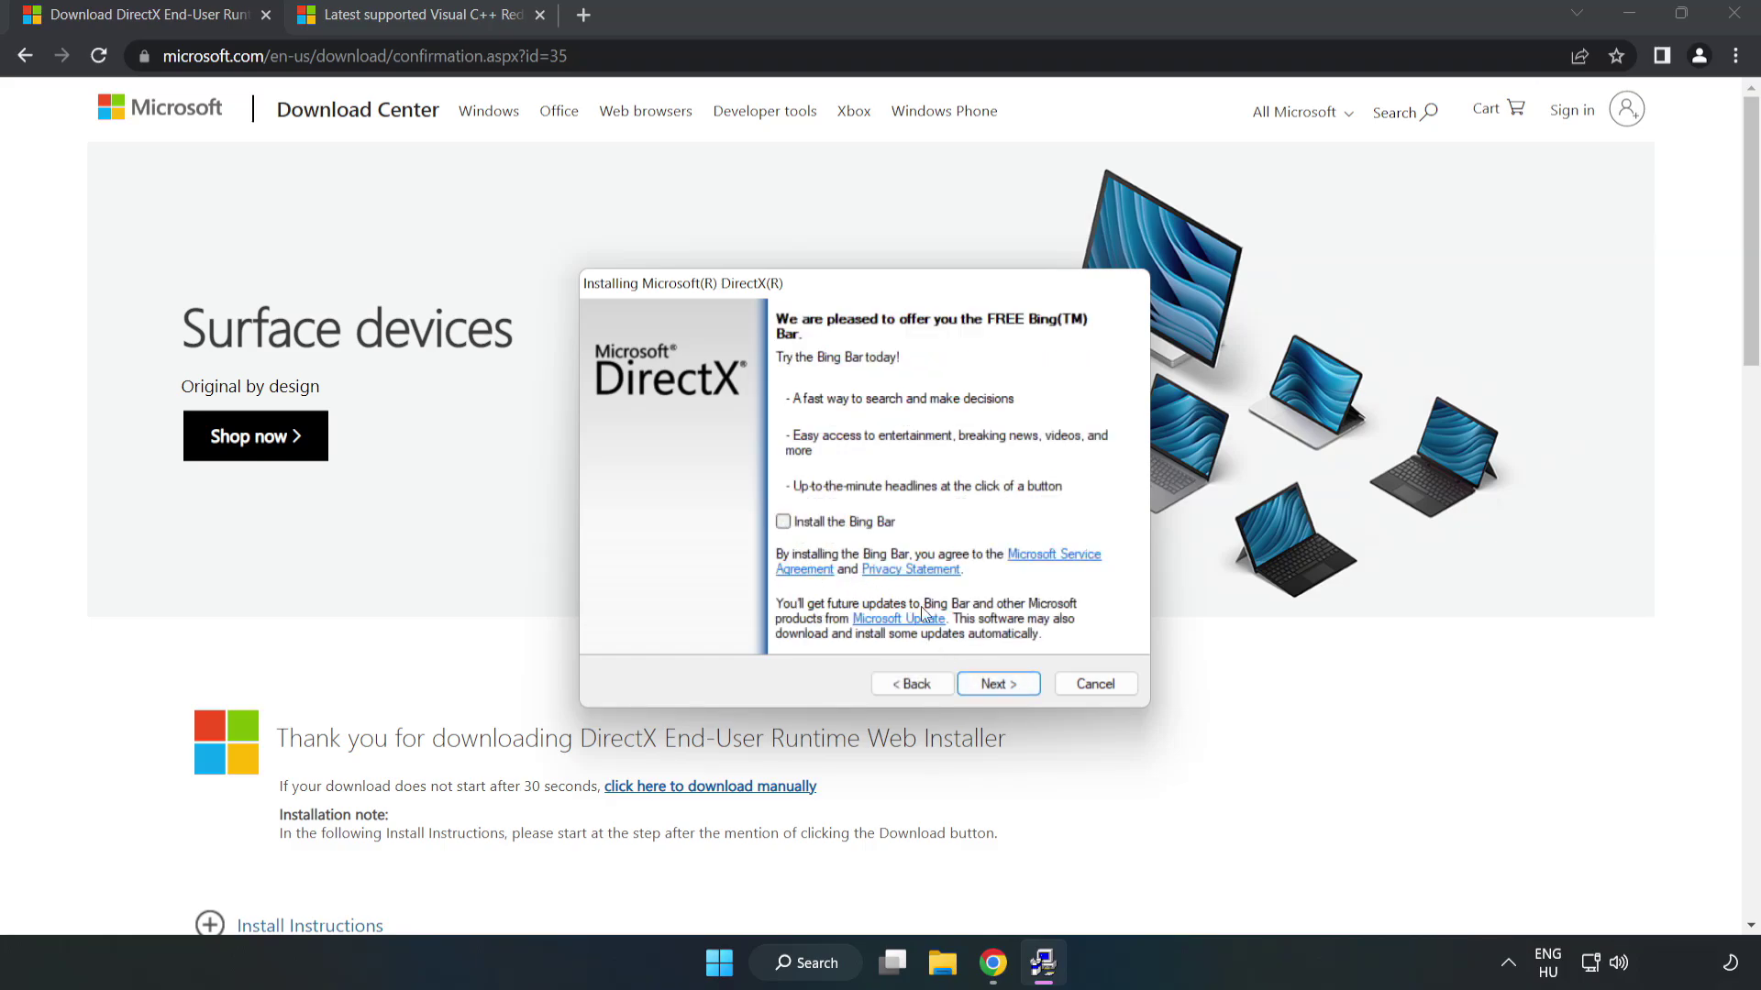
{"action": "left_click", "coordinate": [1013, 687]}
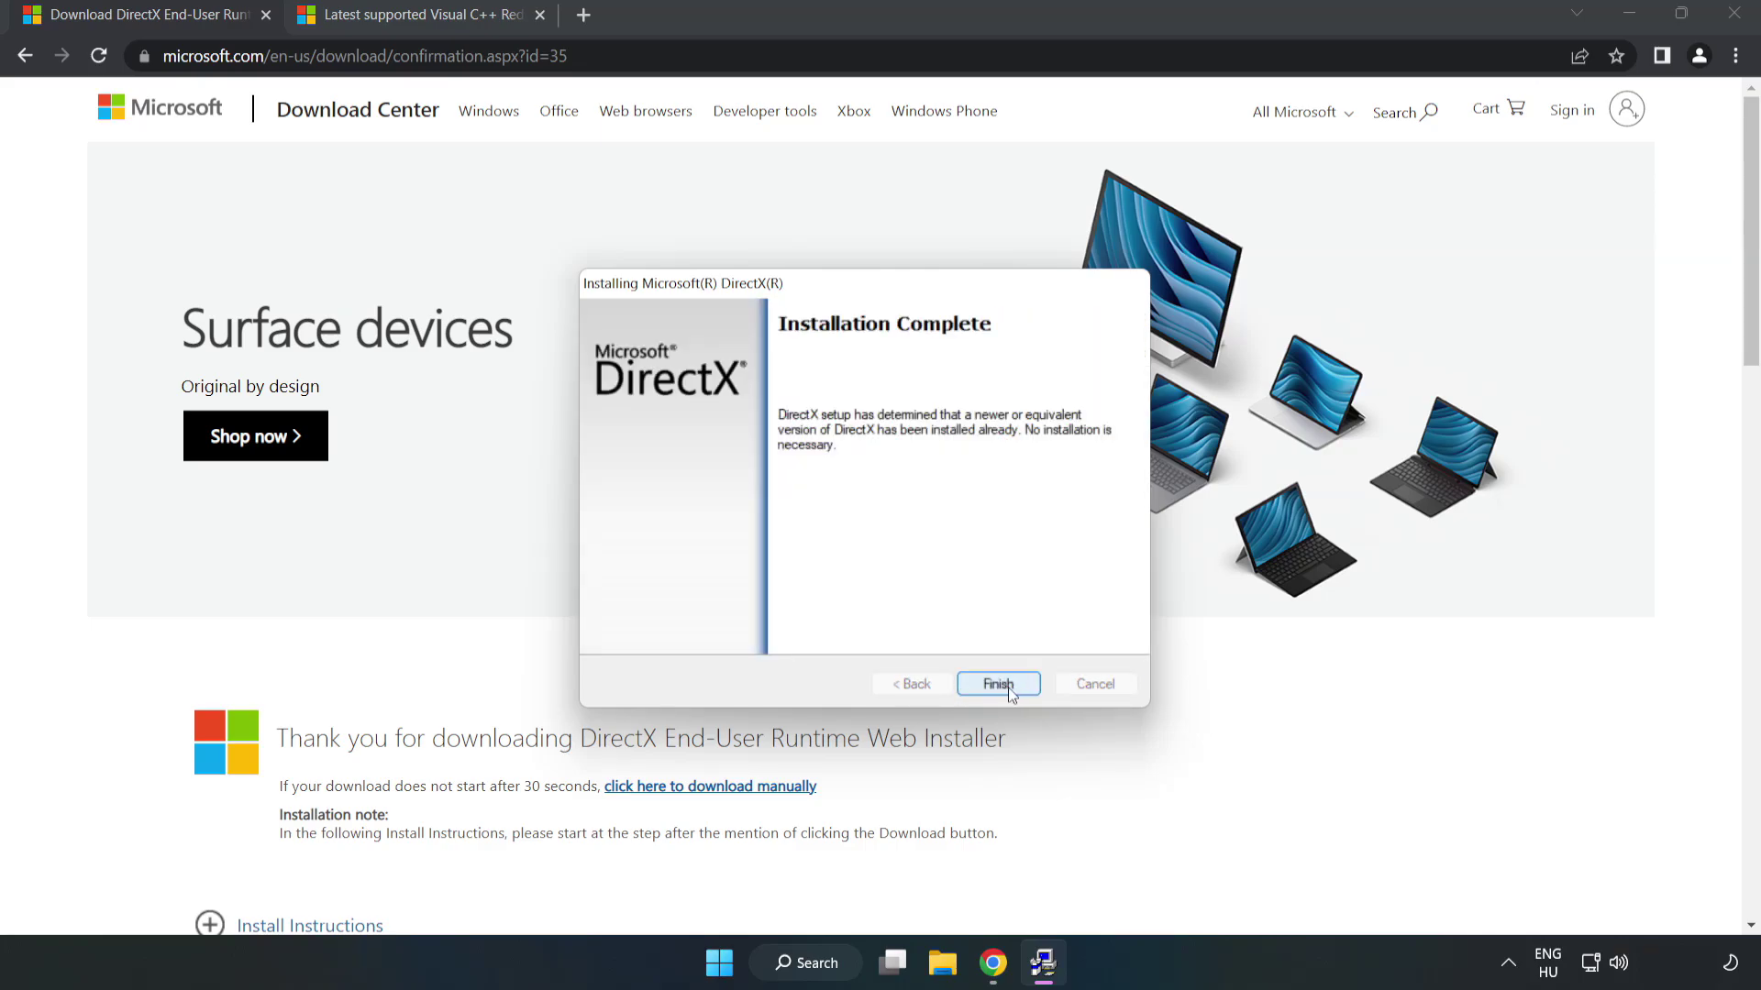
{"action": "left_click", "coordinate": [998, 685]}
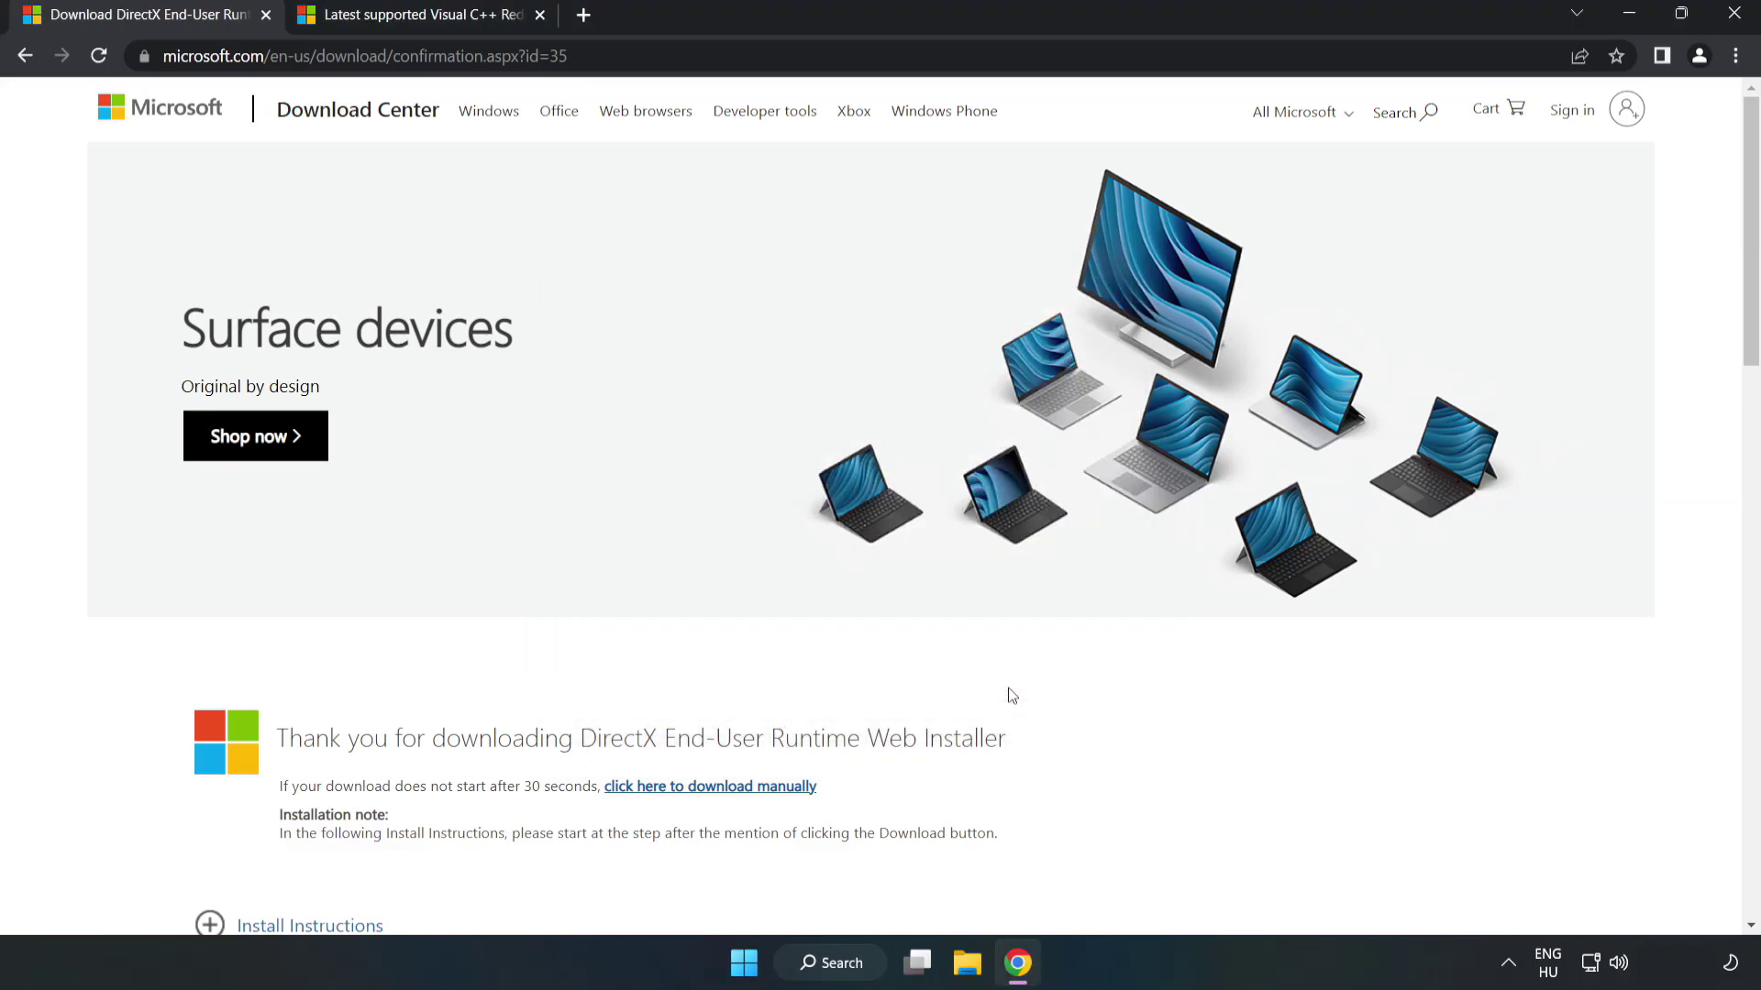
{"action": "left_click", "coordinate": [266, 15]}
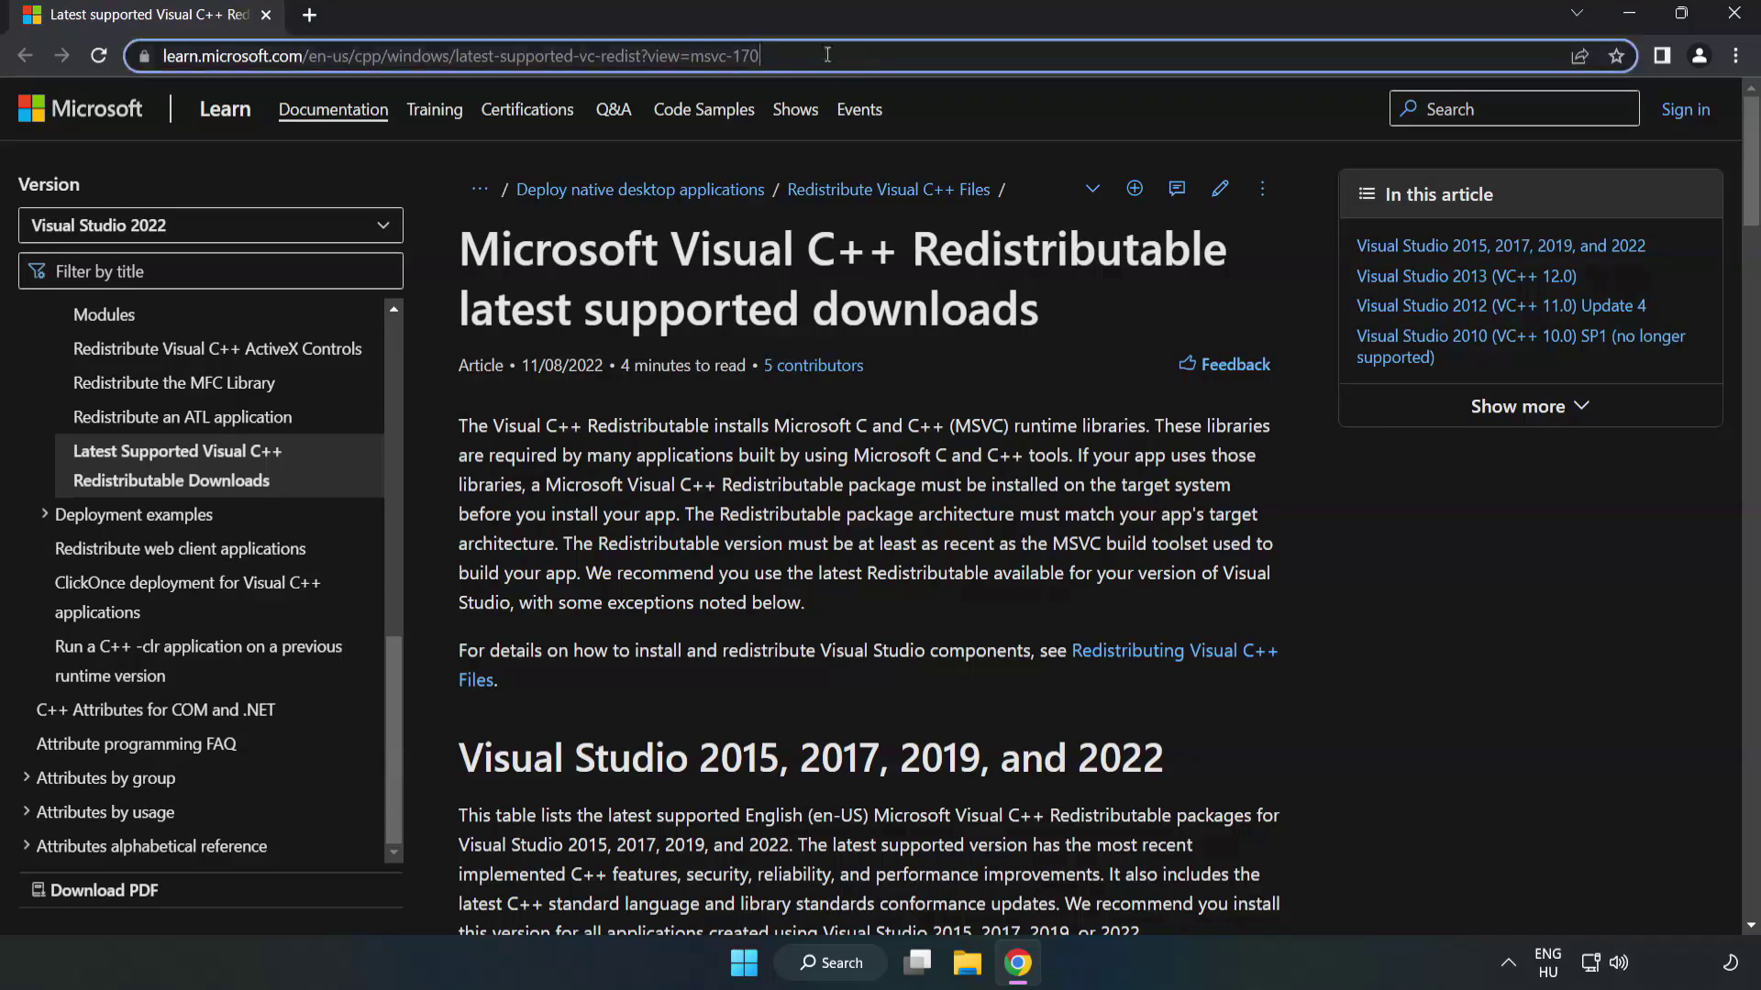
Download the ARM64, X86 and X64 Visual C++ Redistributable packages for Visual Studio 2015, 2017, 2019 and 2022.
{"action": "left_click", "coordinate": [693, 56]}
{"action": "left_click_drag", "start_coordinate": [605, 56], "coordinate": [759, 56]}
{"action": "left_click", "coordinate": [692, 56]}
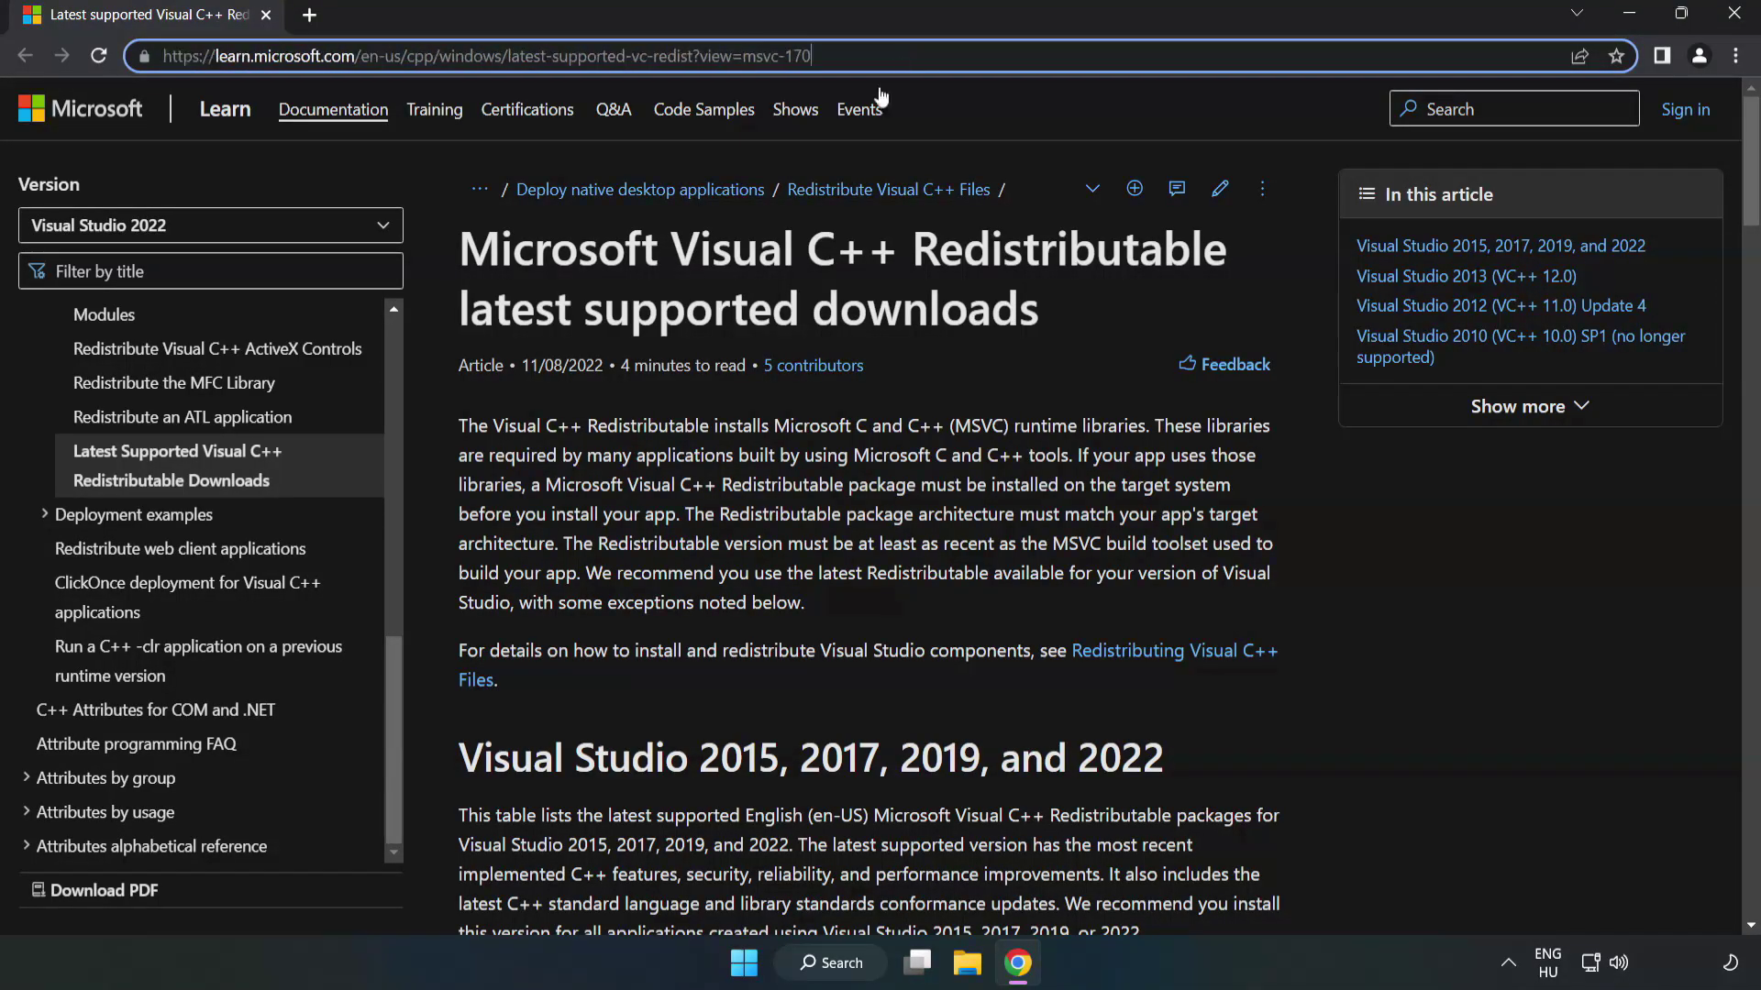
{"action": "left_click", "coordinate": [701, 328]}
{"action": "scroll", "coordinate": [701, 328], "scroll_direction": "down", "scroll_amount": 6}
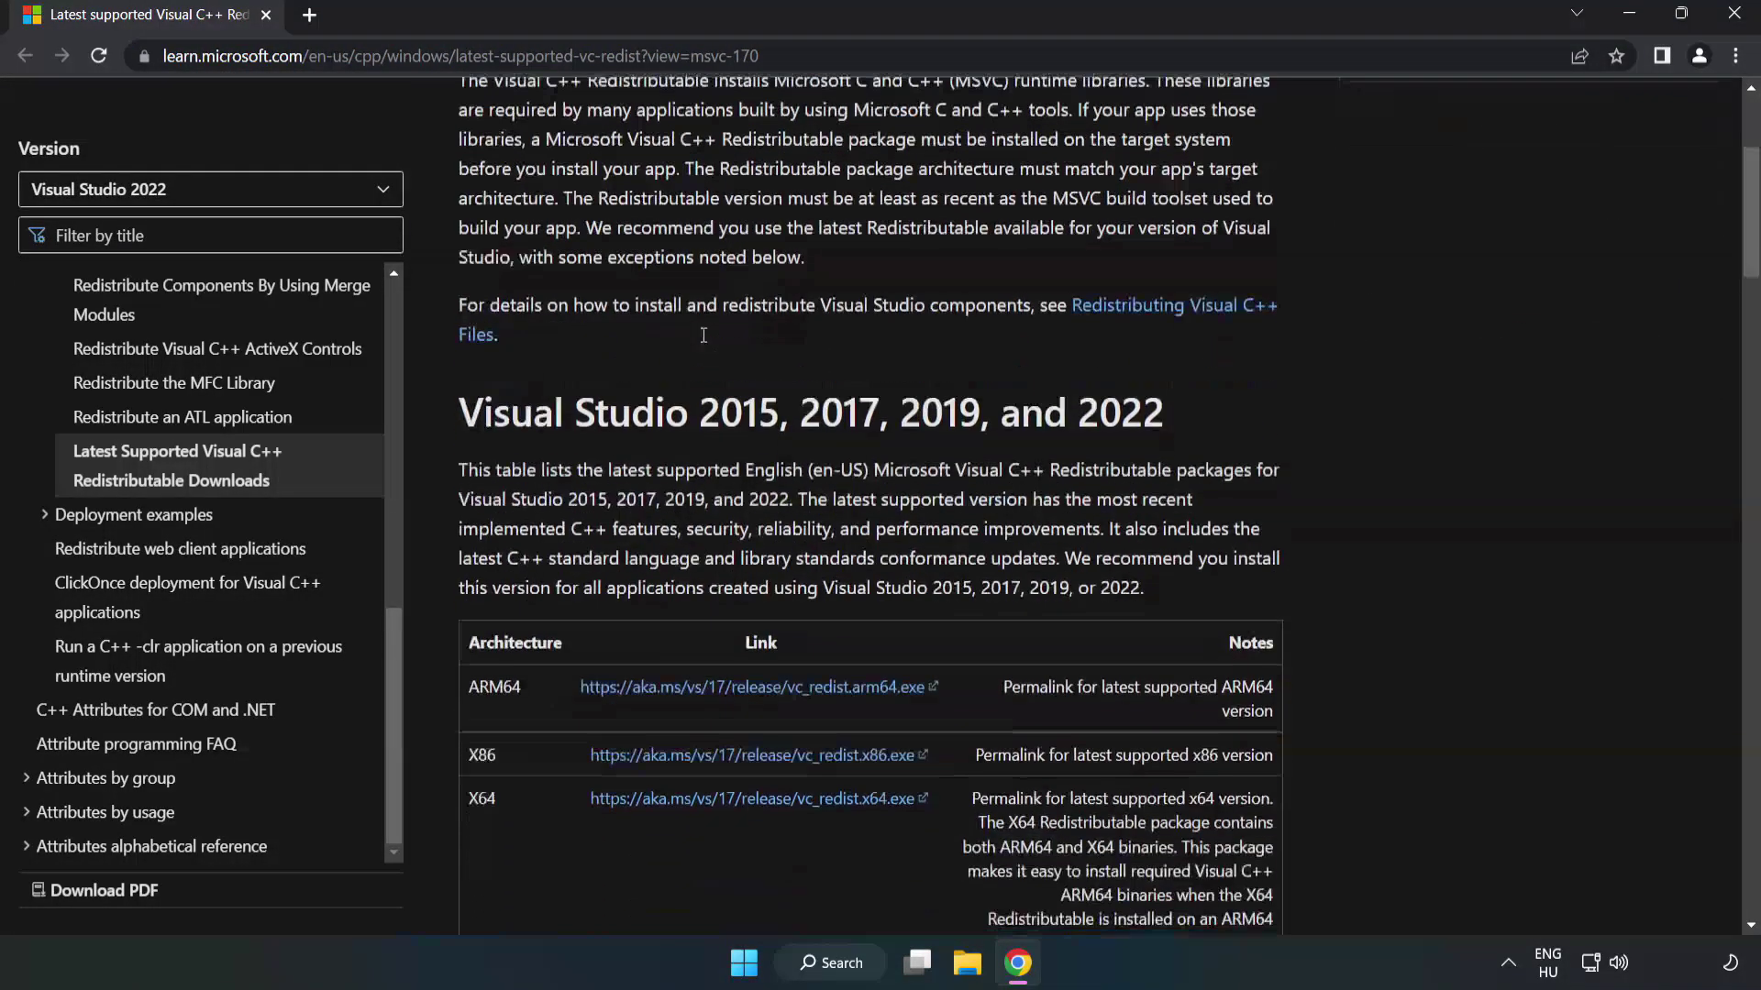
{"action": "scroll", "coordinate": [709, 344], "scroll_direction": "down", "scroll_amount": 1}
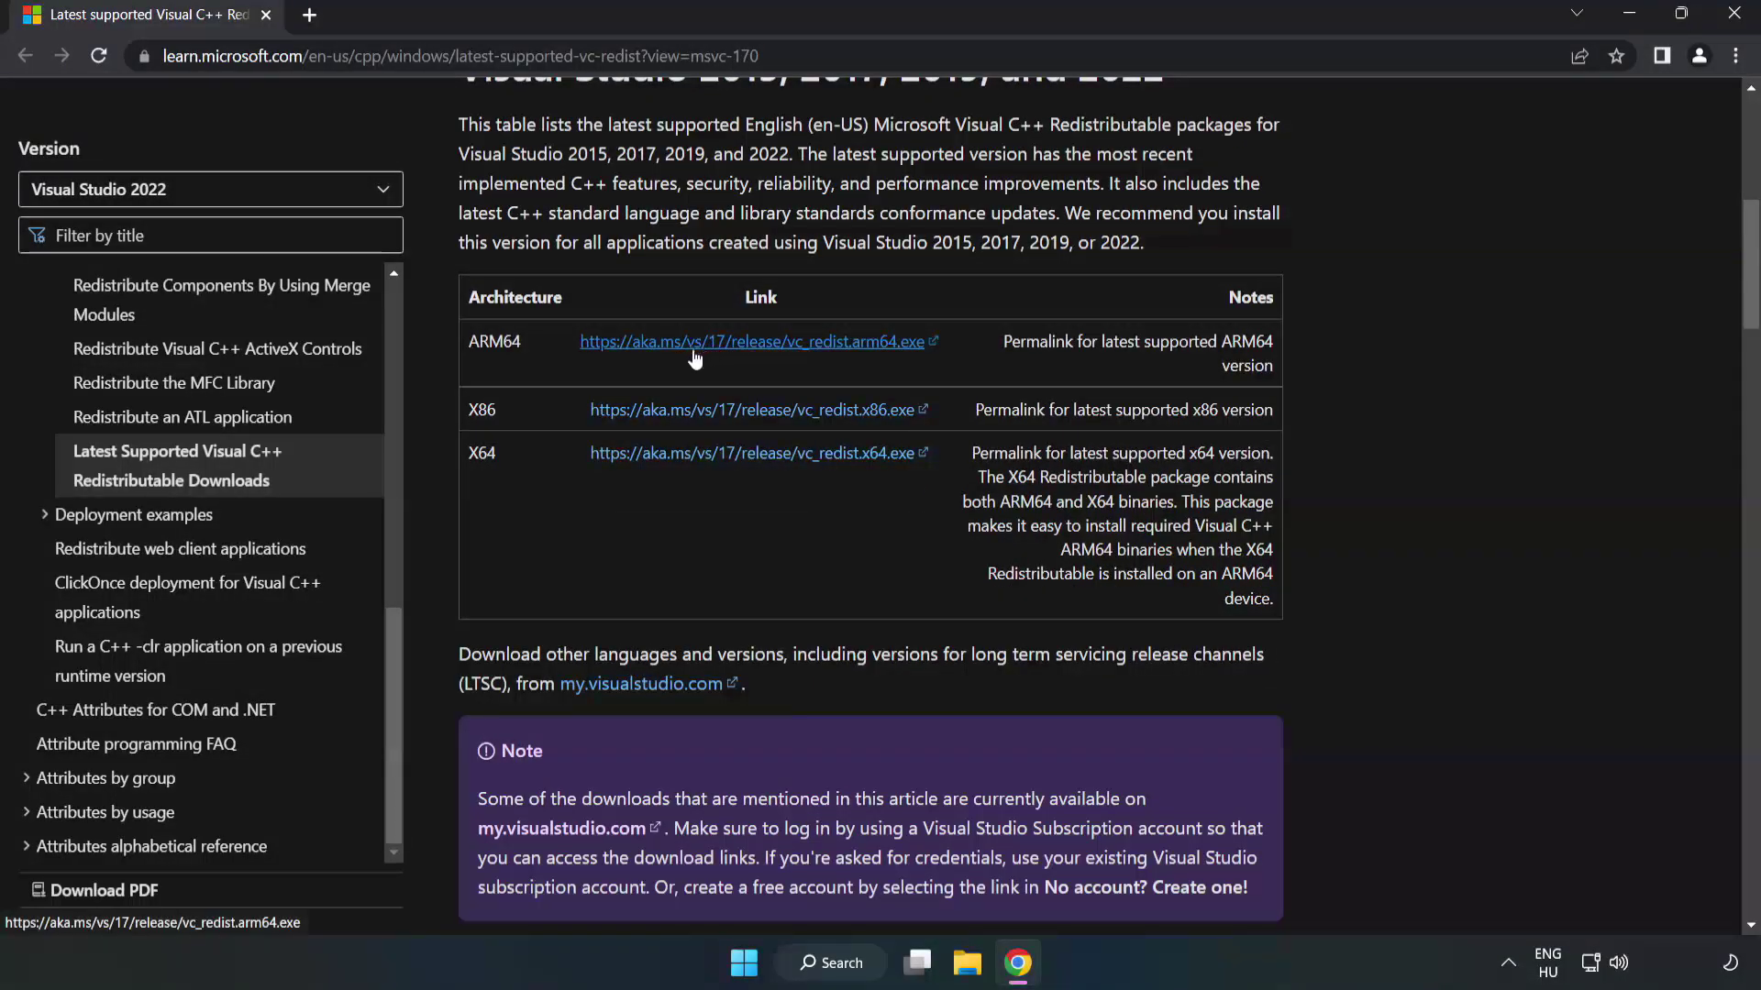
{"action": "scroll", "coordinate": [613, 348], "scroll_direction": "up", "scroll_amount": 1}
{"action": "left_click_drag", "start_coordinate": [470, 181], "coordinate": [1164, 188]}
{"action": "left_click", "coordinate": [1117, 226]}
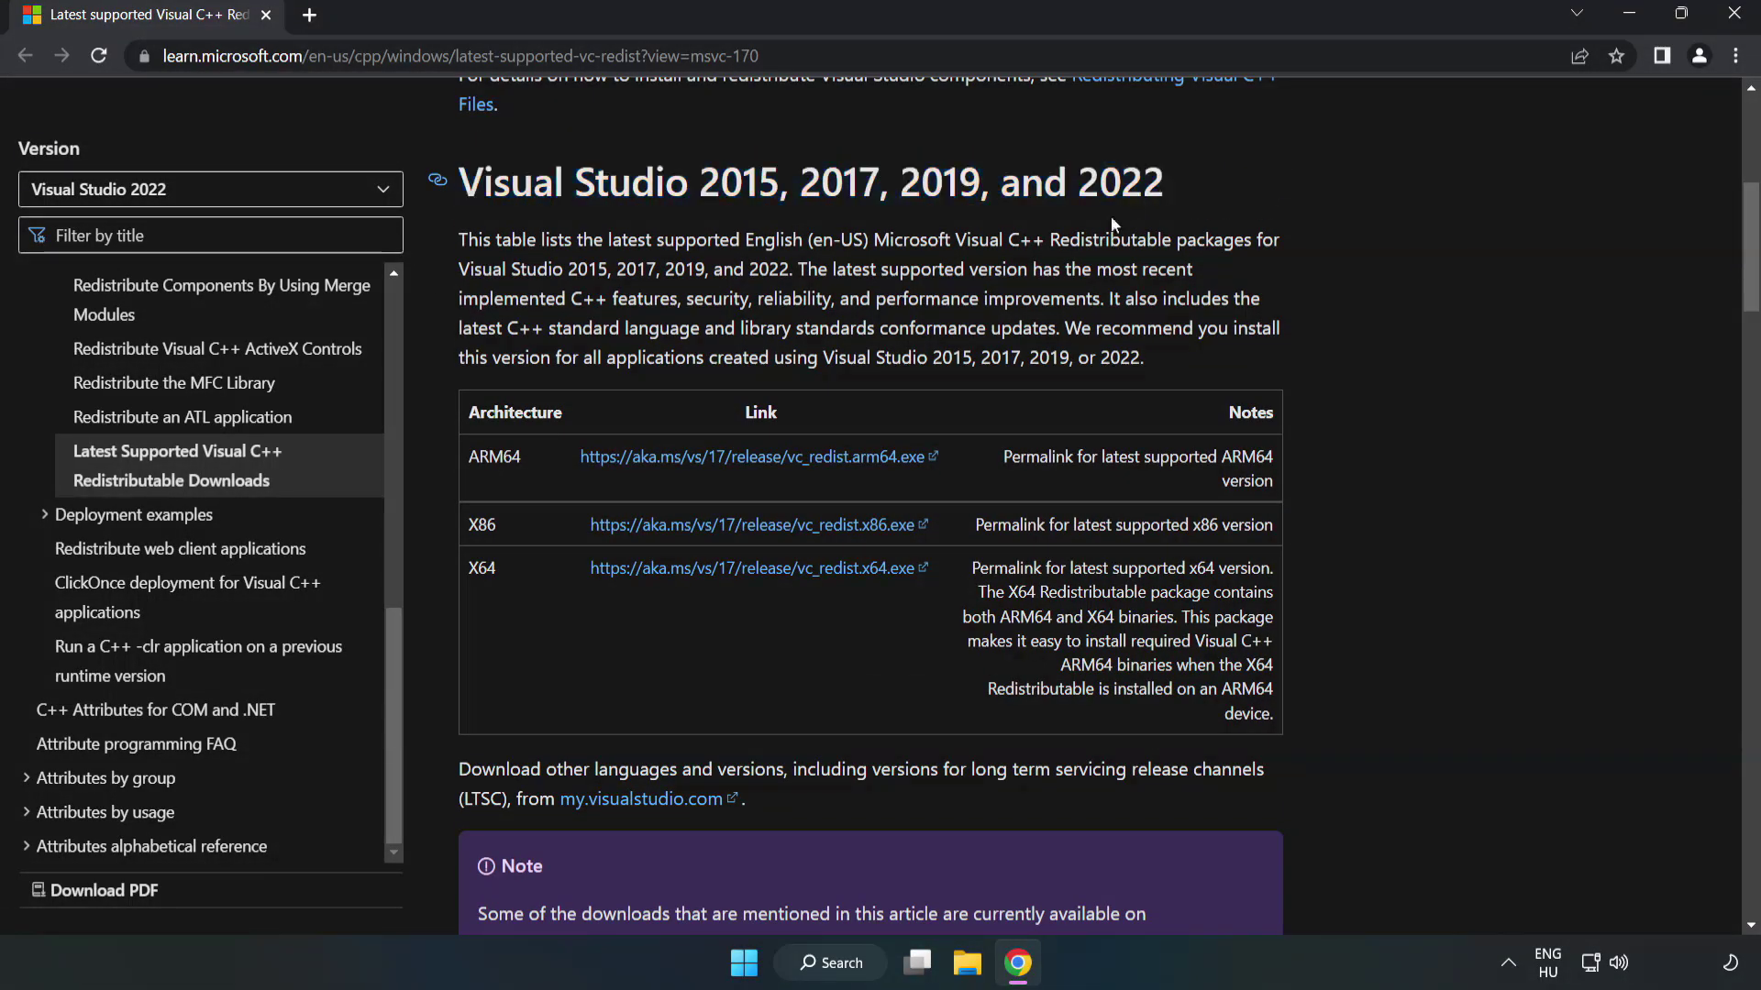
{"action": "left_click", "coordinate": [726, 455]}
{"action": "left_click", "coordinate": [717, 539]}
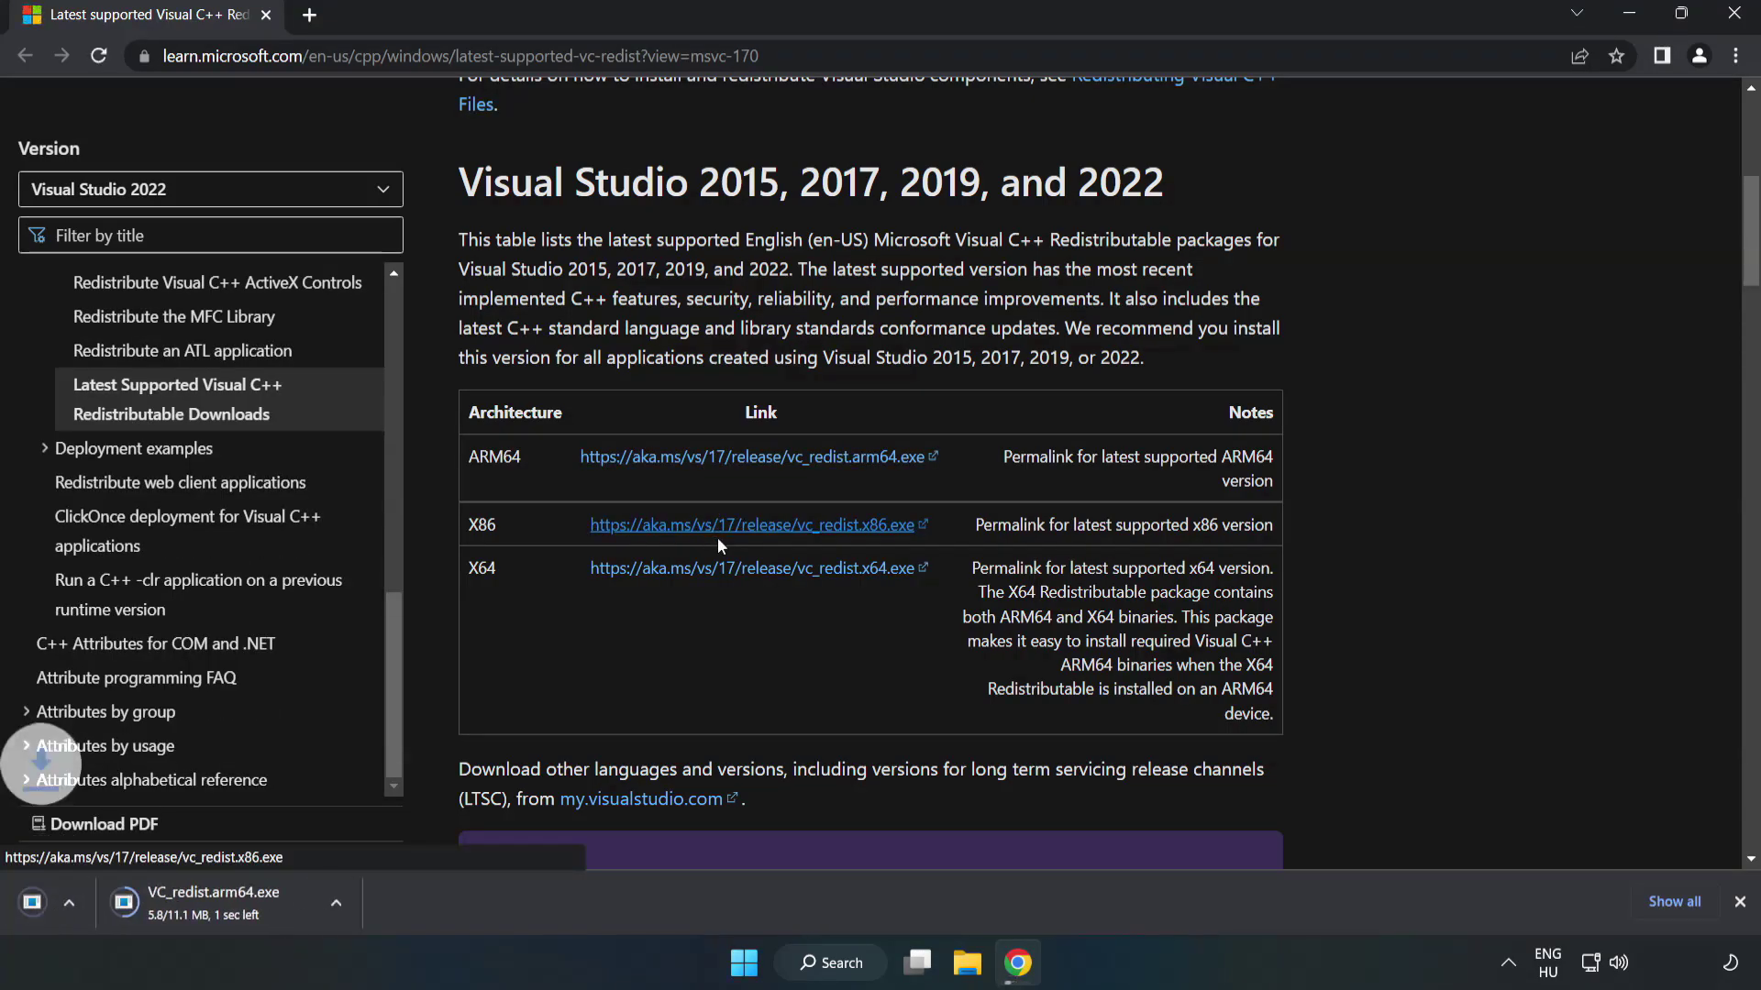
{"action": "left_click", "coordinate": [738, 572]}
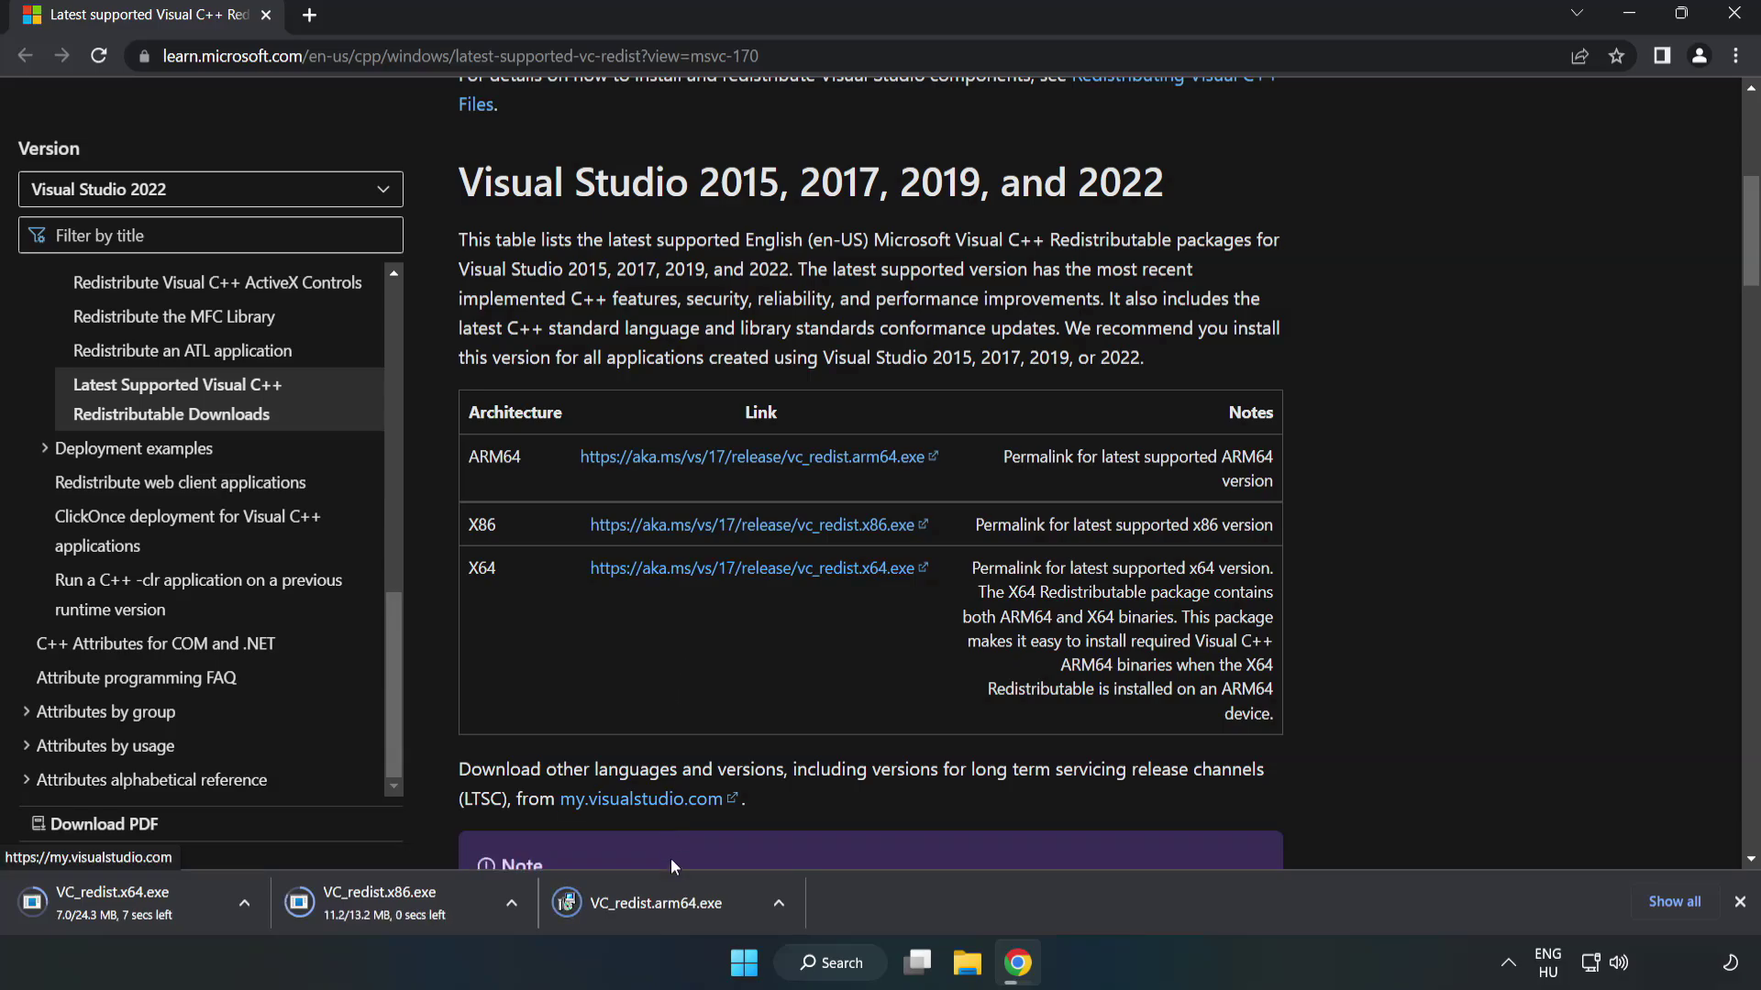
Try to install the Arm64 Visual C++ Redistributable from VC_redist.arm64.exe, agreeing to the license terms, and close its setup.
{"action": "left_click", "coordinate": [671, 904]}
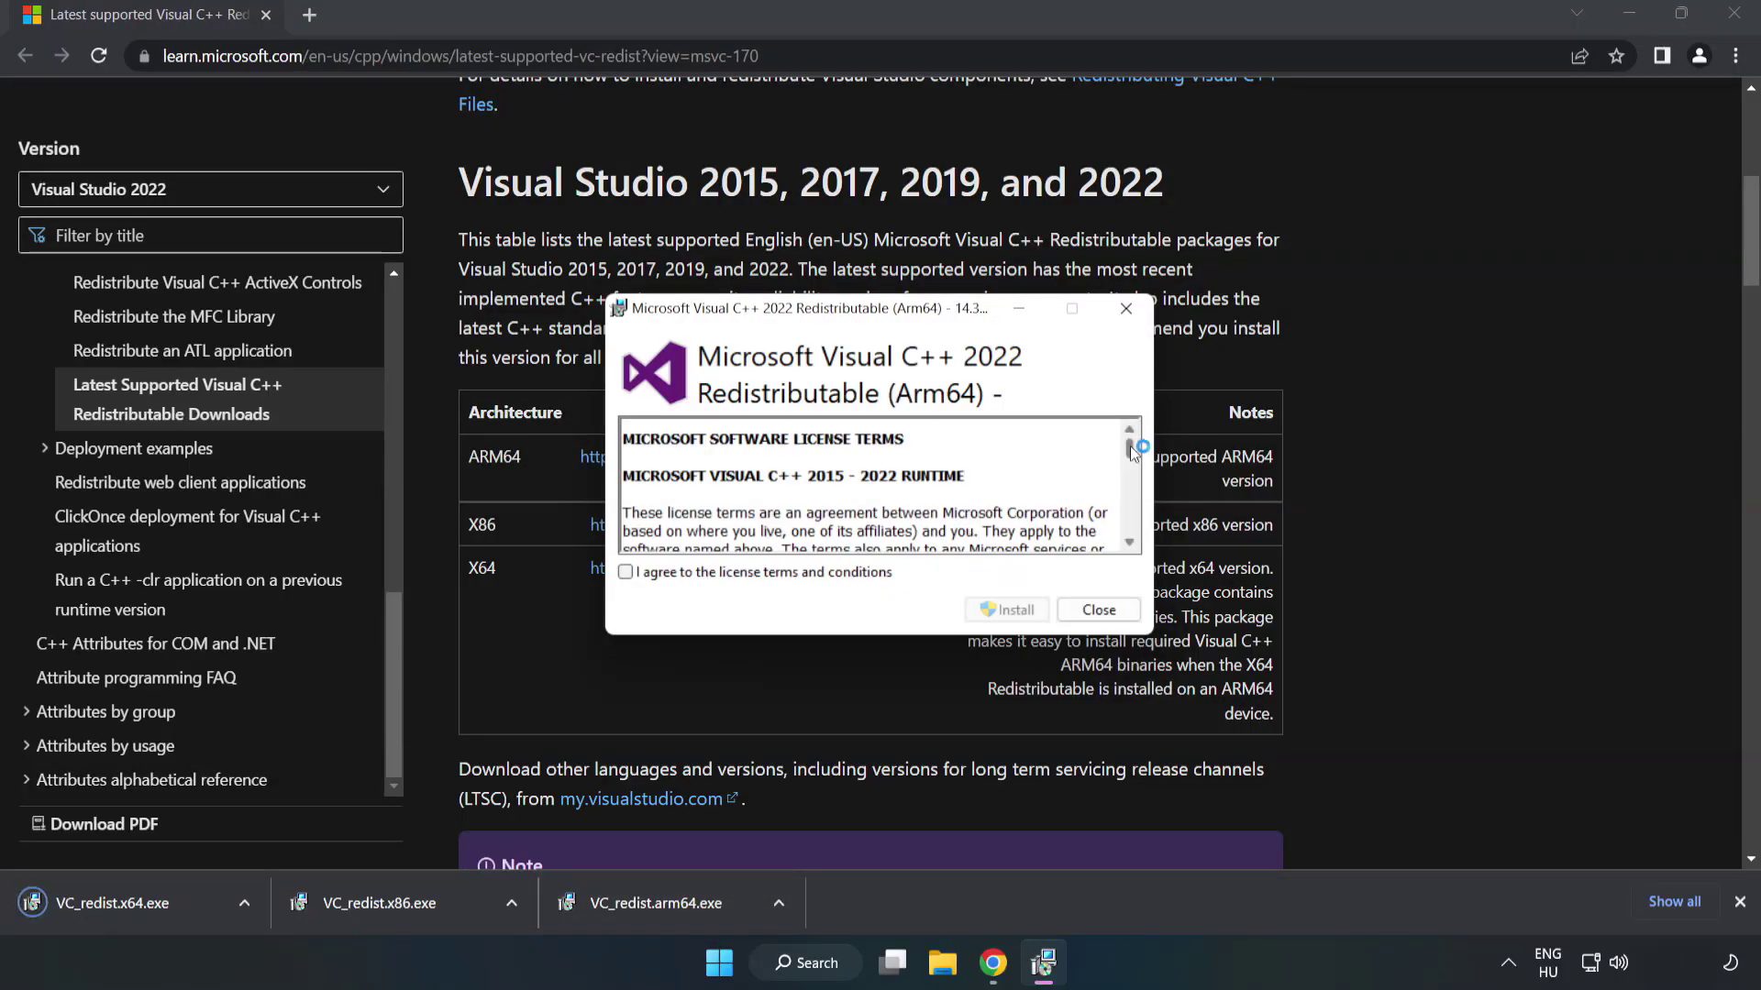
{"action": "scroll", "coordinate": [1130, 449], "scroll_direction": "down", "scroll_amount": 15}
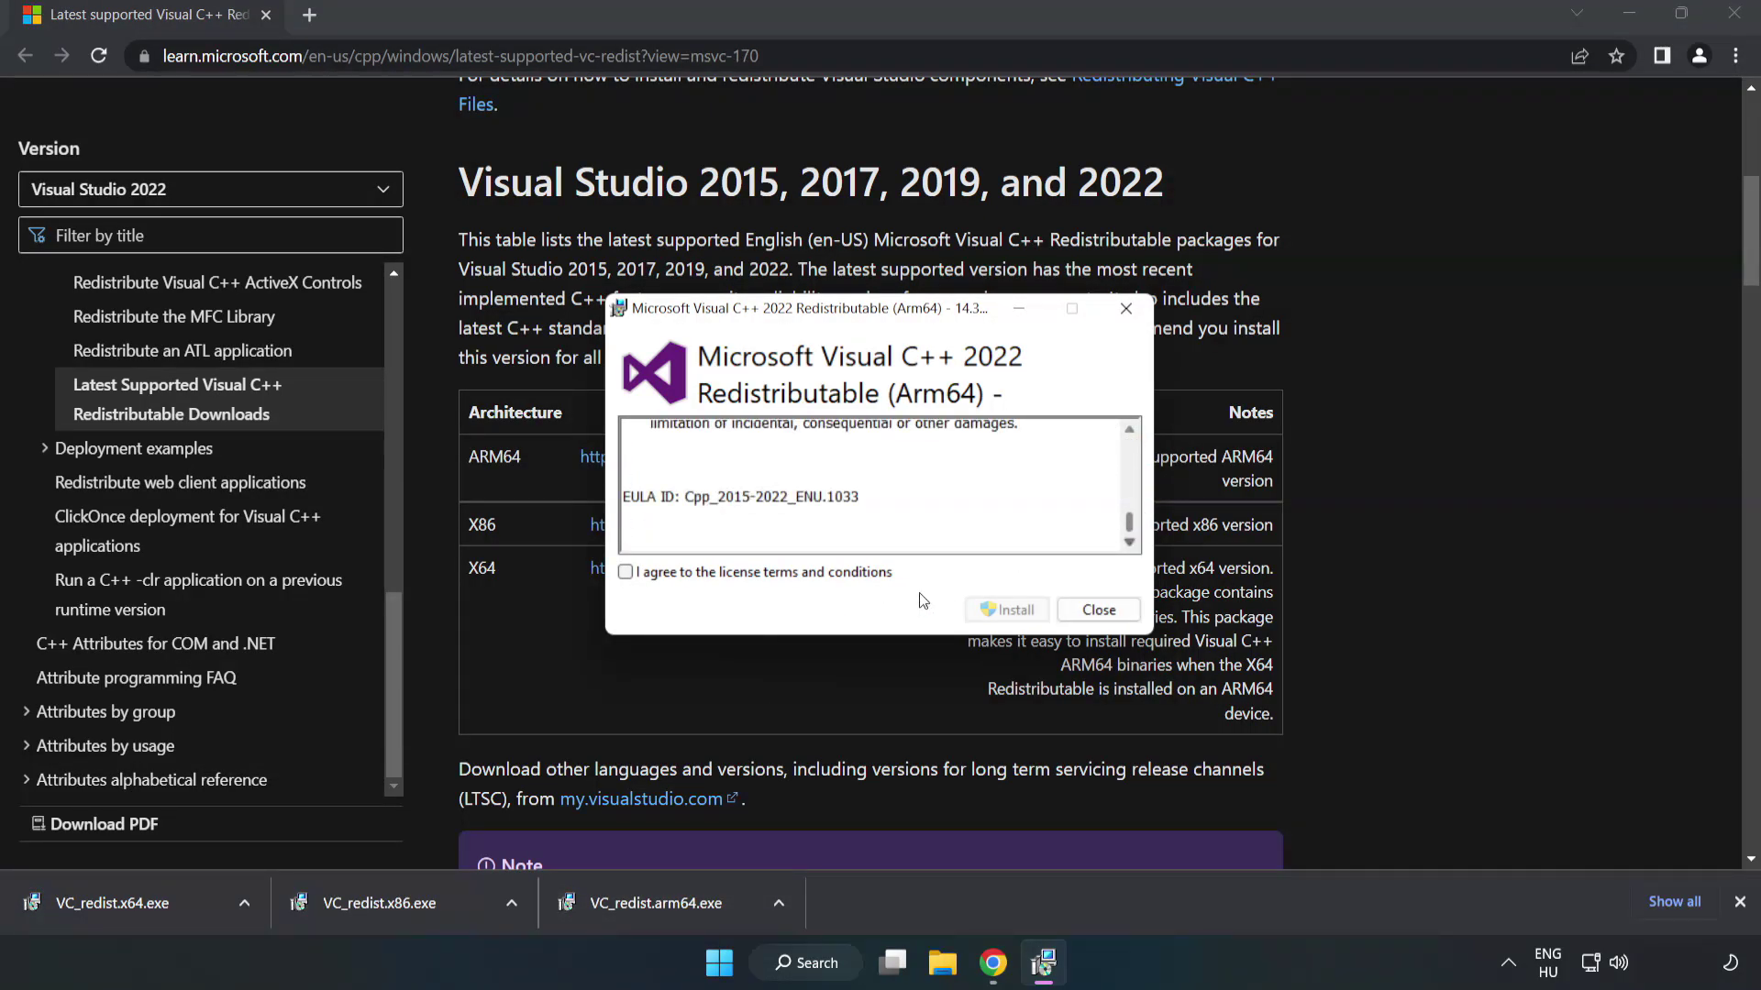
{"action": "left_click", "coordinate": [626, 573]}
{"action": "left_click", "coordinate": [1009, 611]}
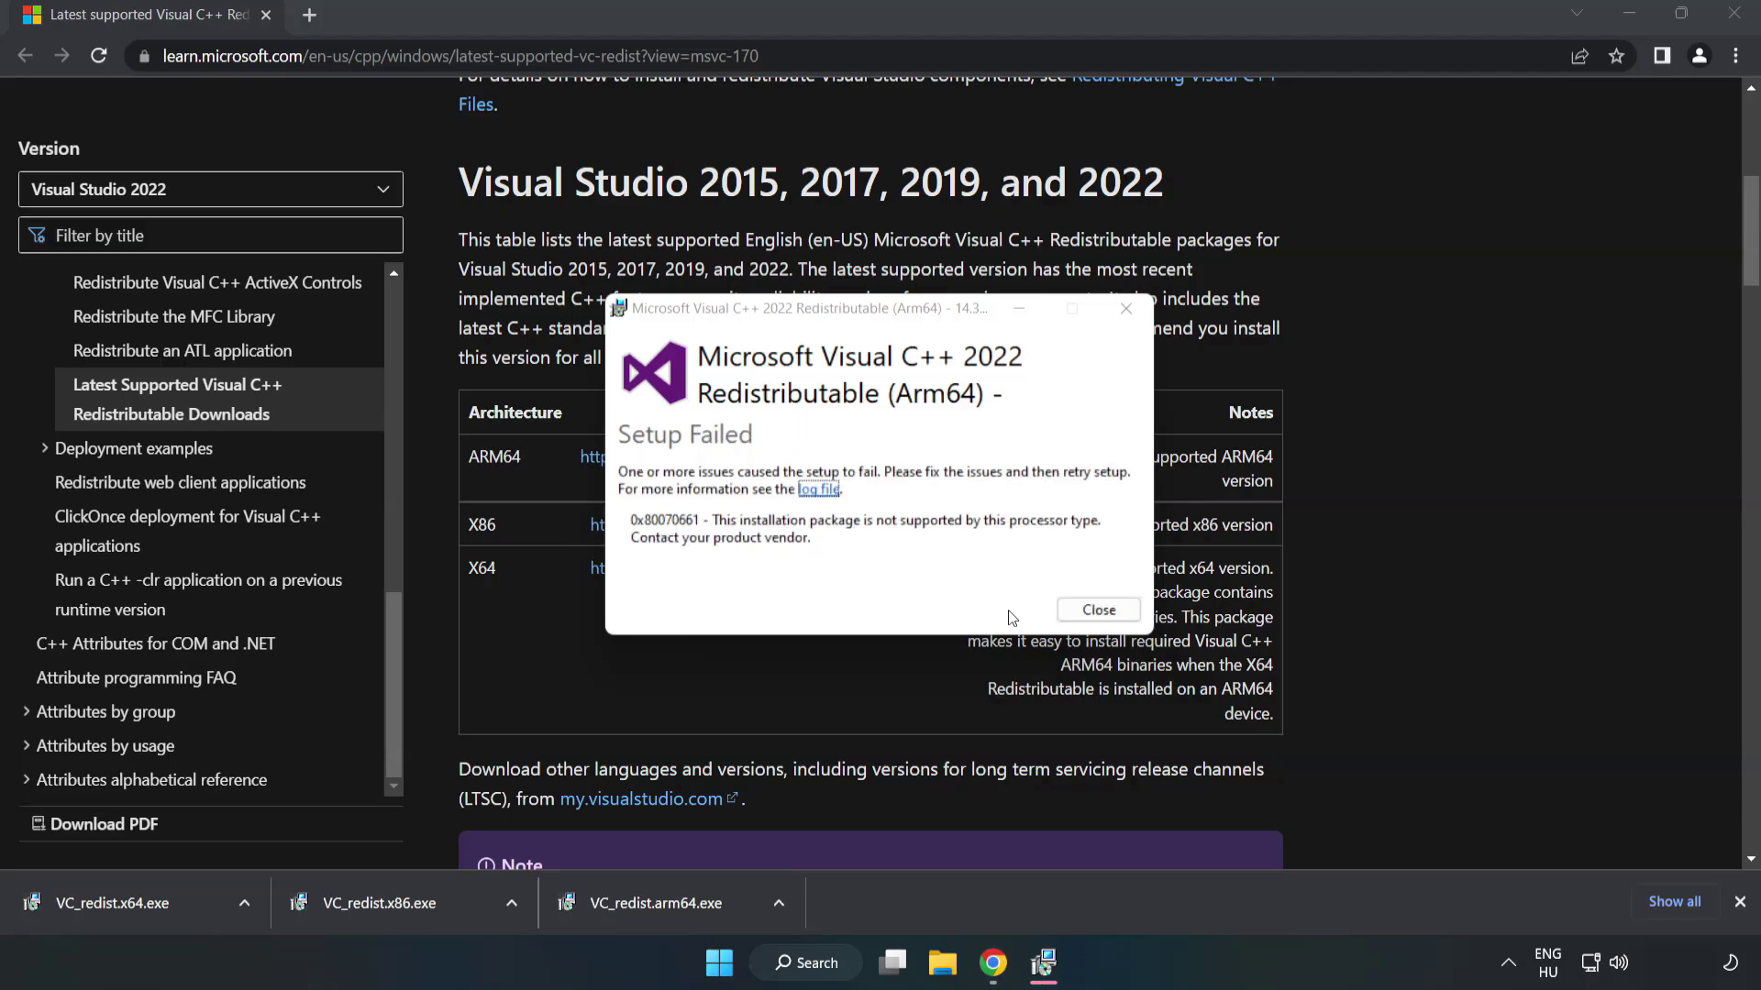
{"action": "left_click", "coordinate": [1097, 609]}
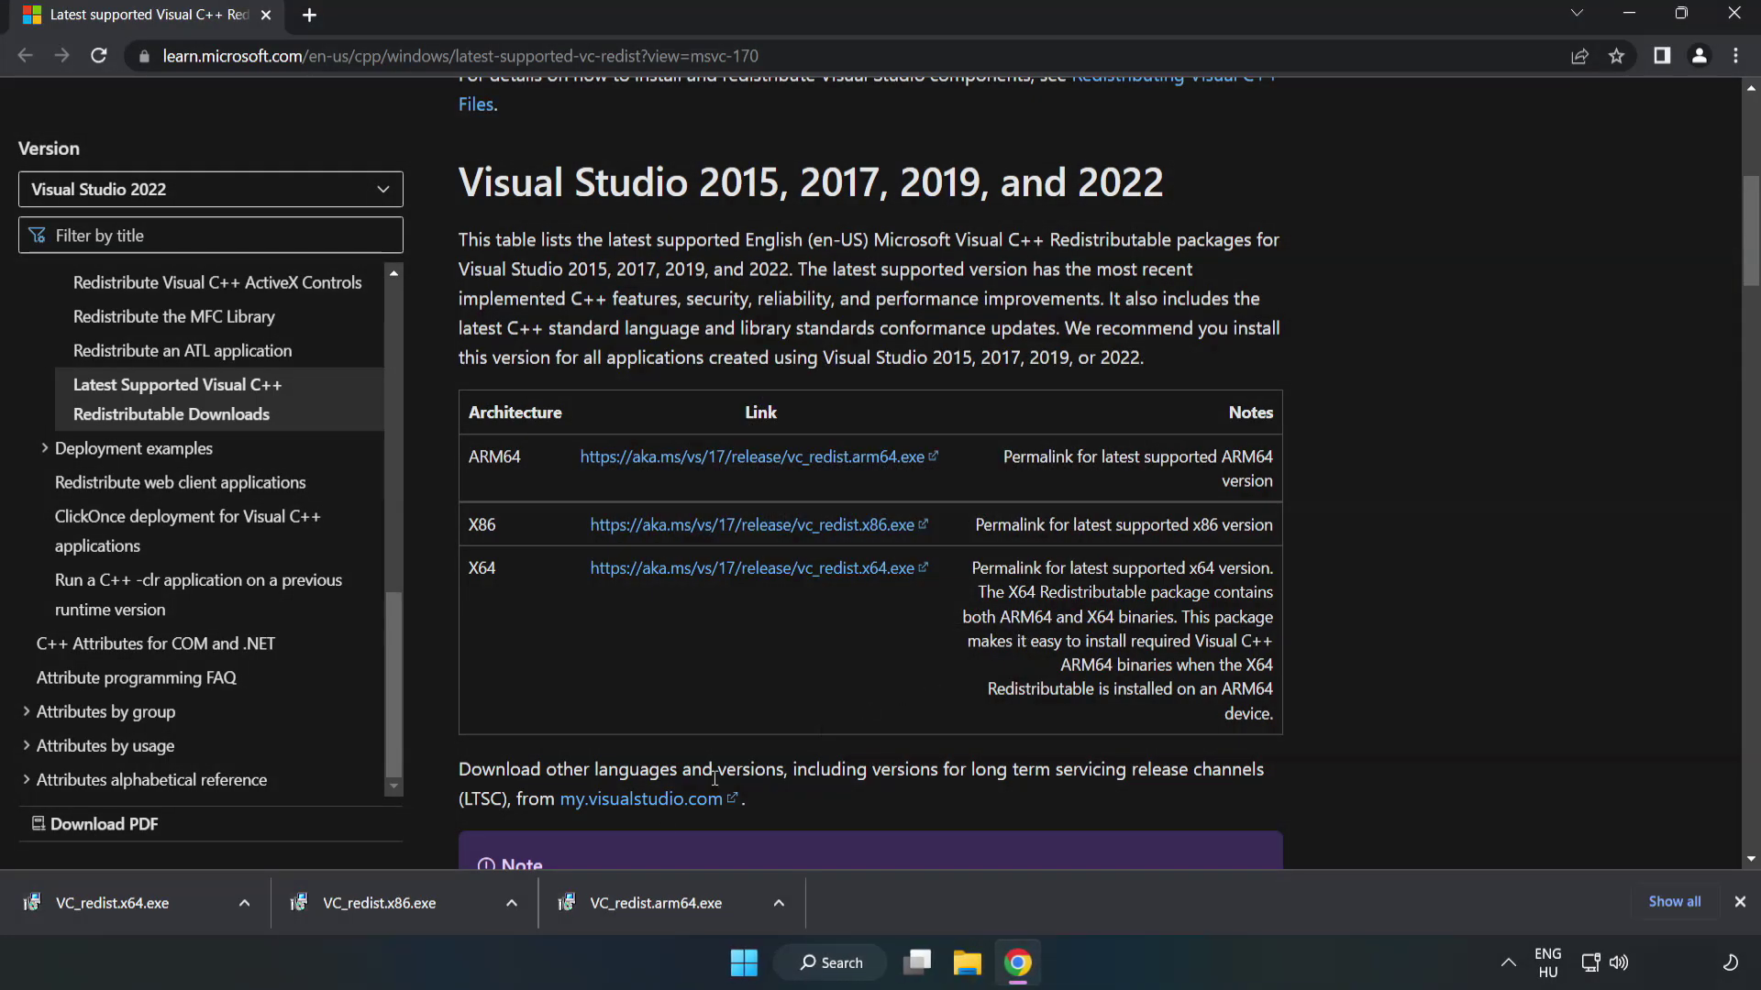
Install the x86 Visual C++ 2015-2022 Redistributable from VC_redist.x86.exe, agreeing to the license terms, and close its setup.
{"action": "left_click", "coordinate": [389, 901]}
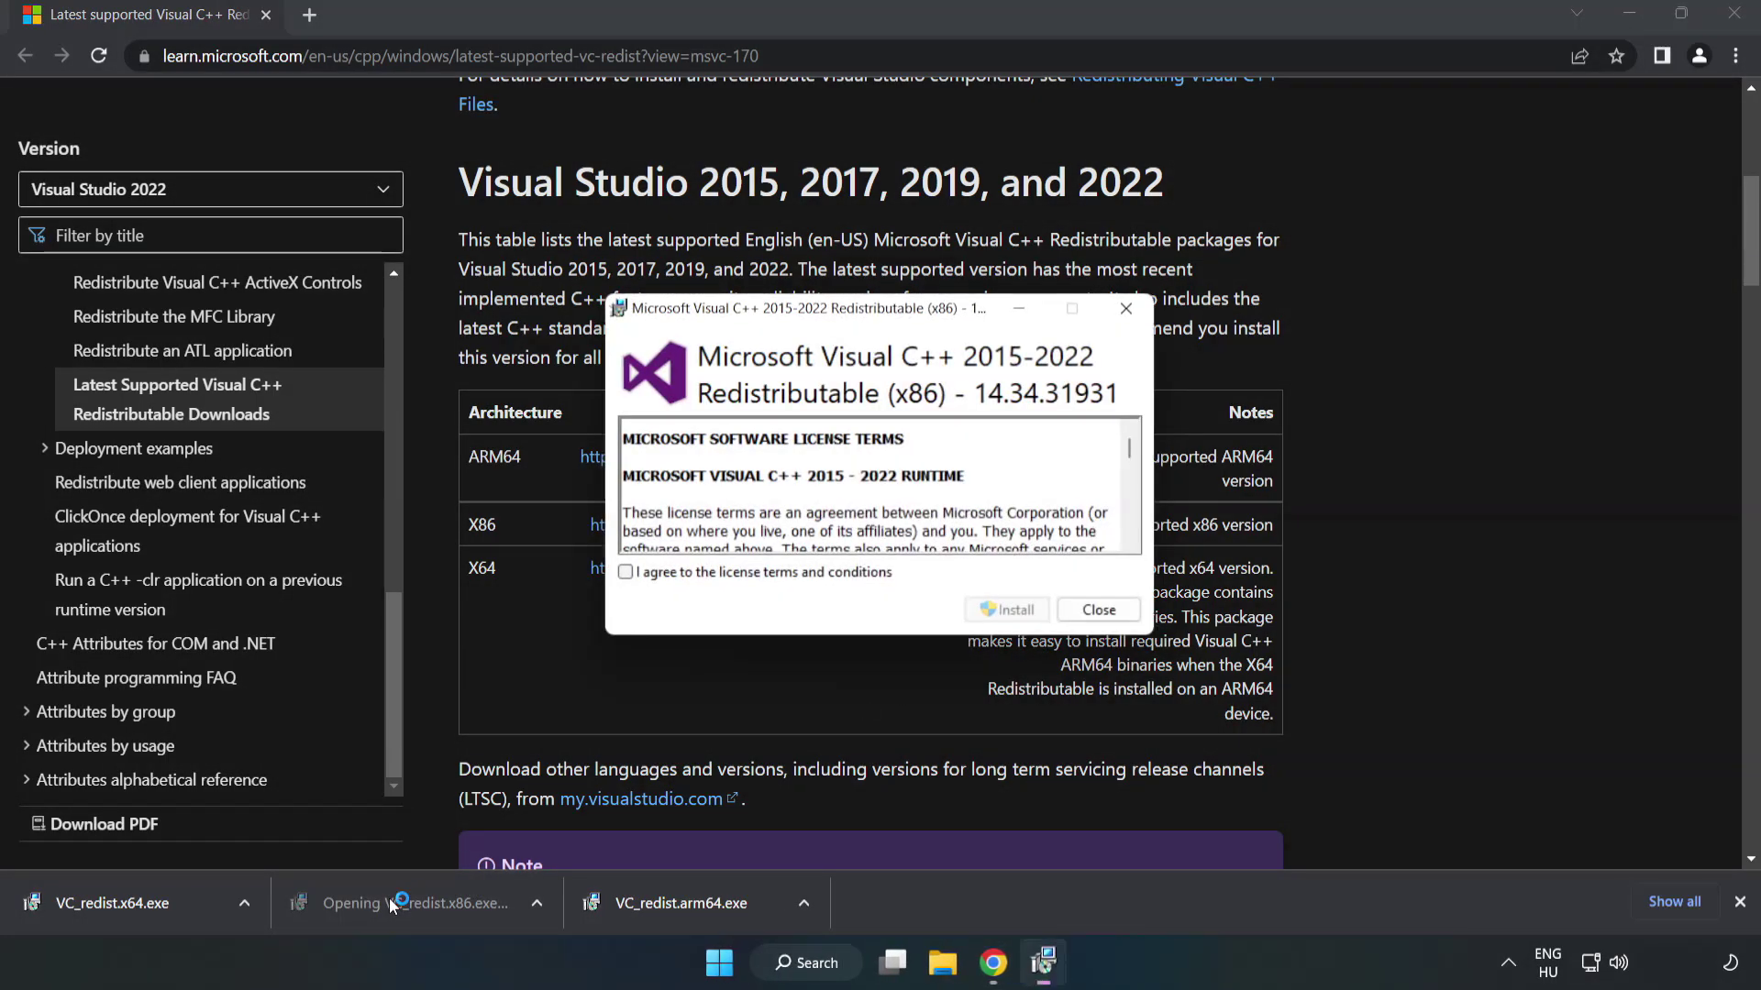
{"action": "left_click_drag", "start_coordinate": [1128, 451], "coordinate": [1130, 541]}
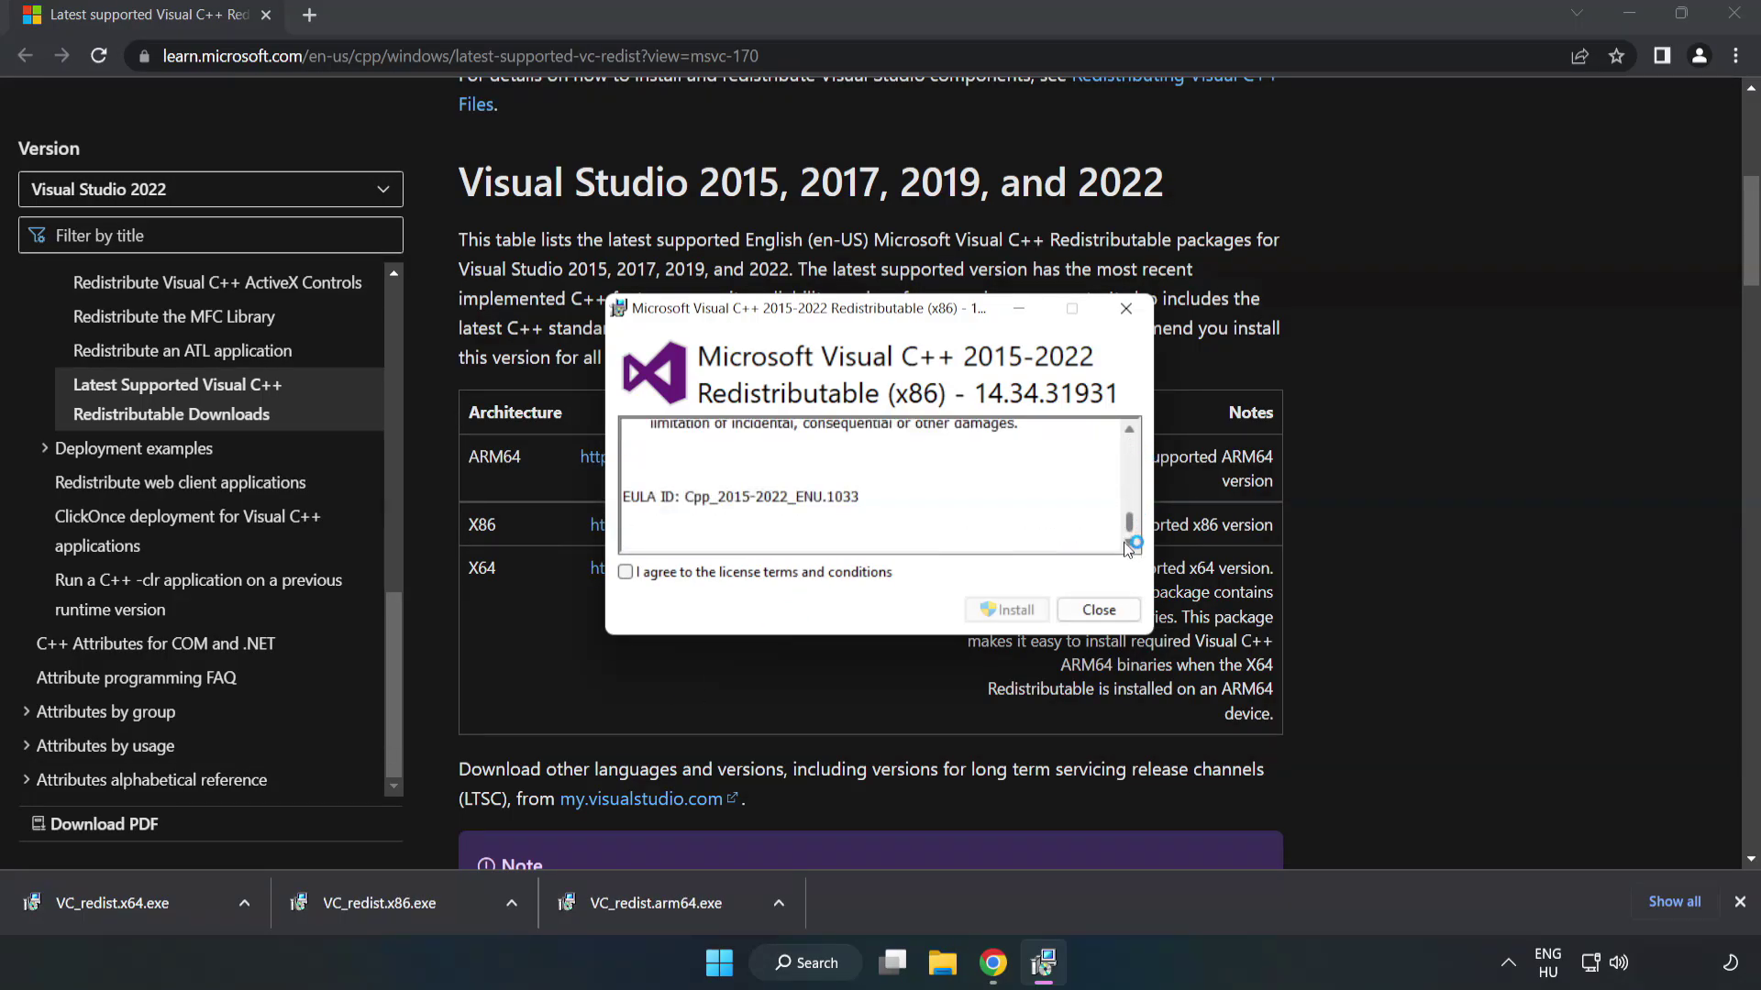
{"action": "left_click", "coordinate": [625, 573]}
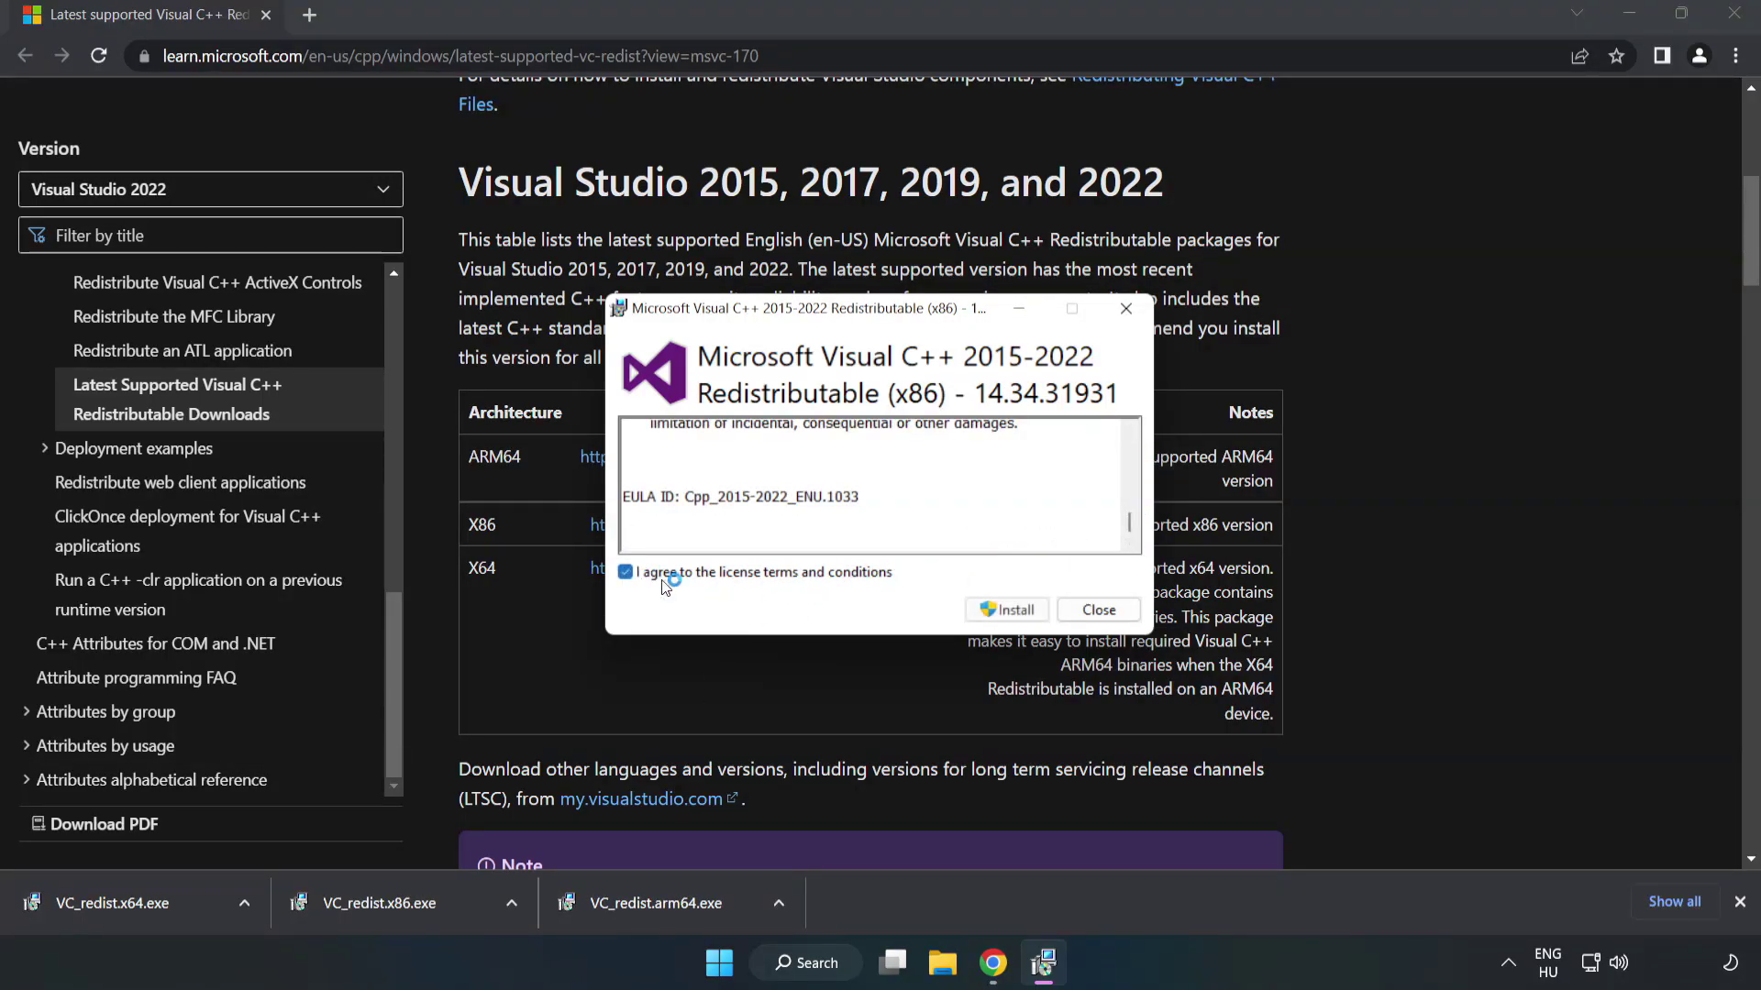
{"action": "left_click", "coordinate": [1002, 611]}
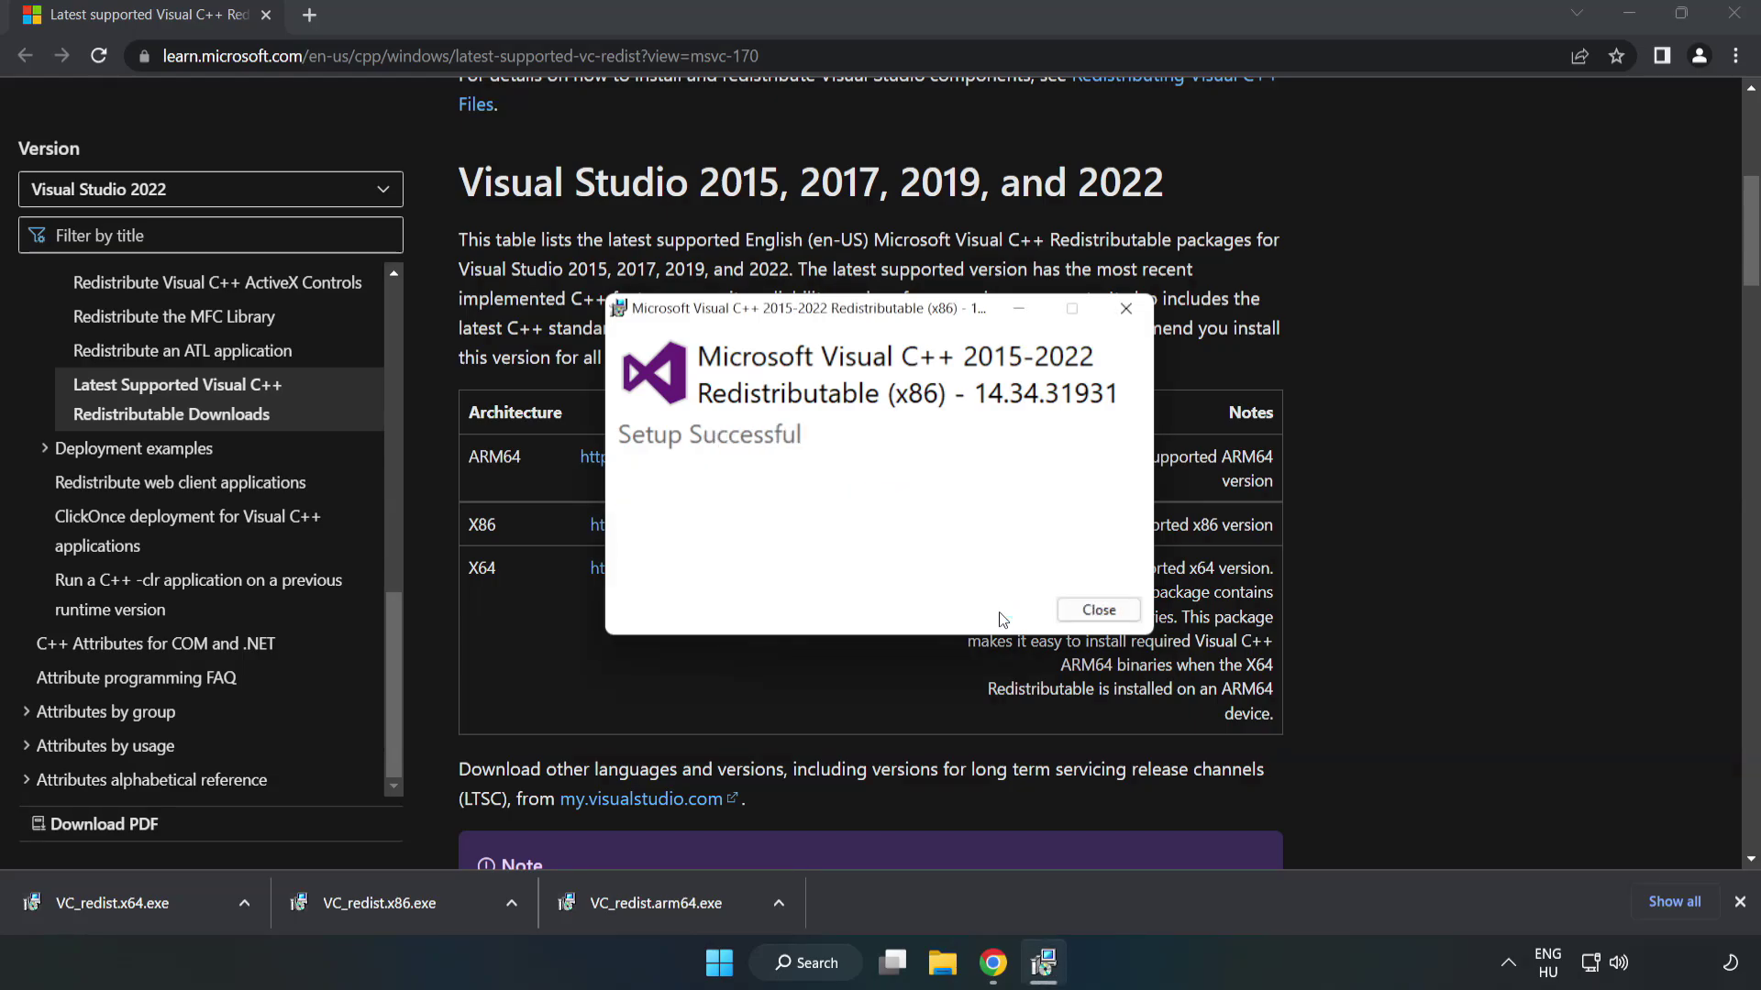
{"action": "left_click", "coordinate": [1098, 609]}
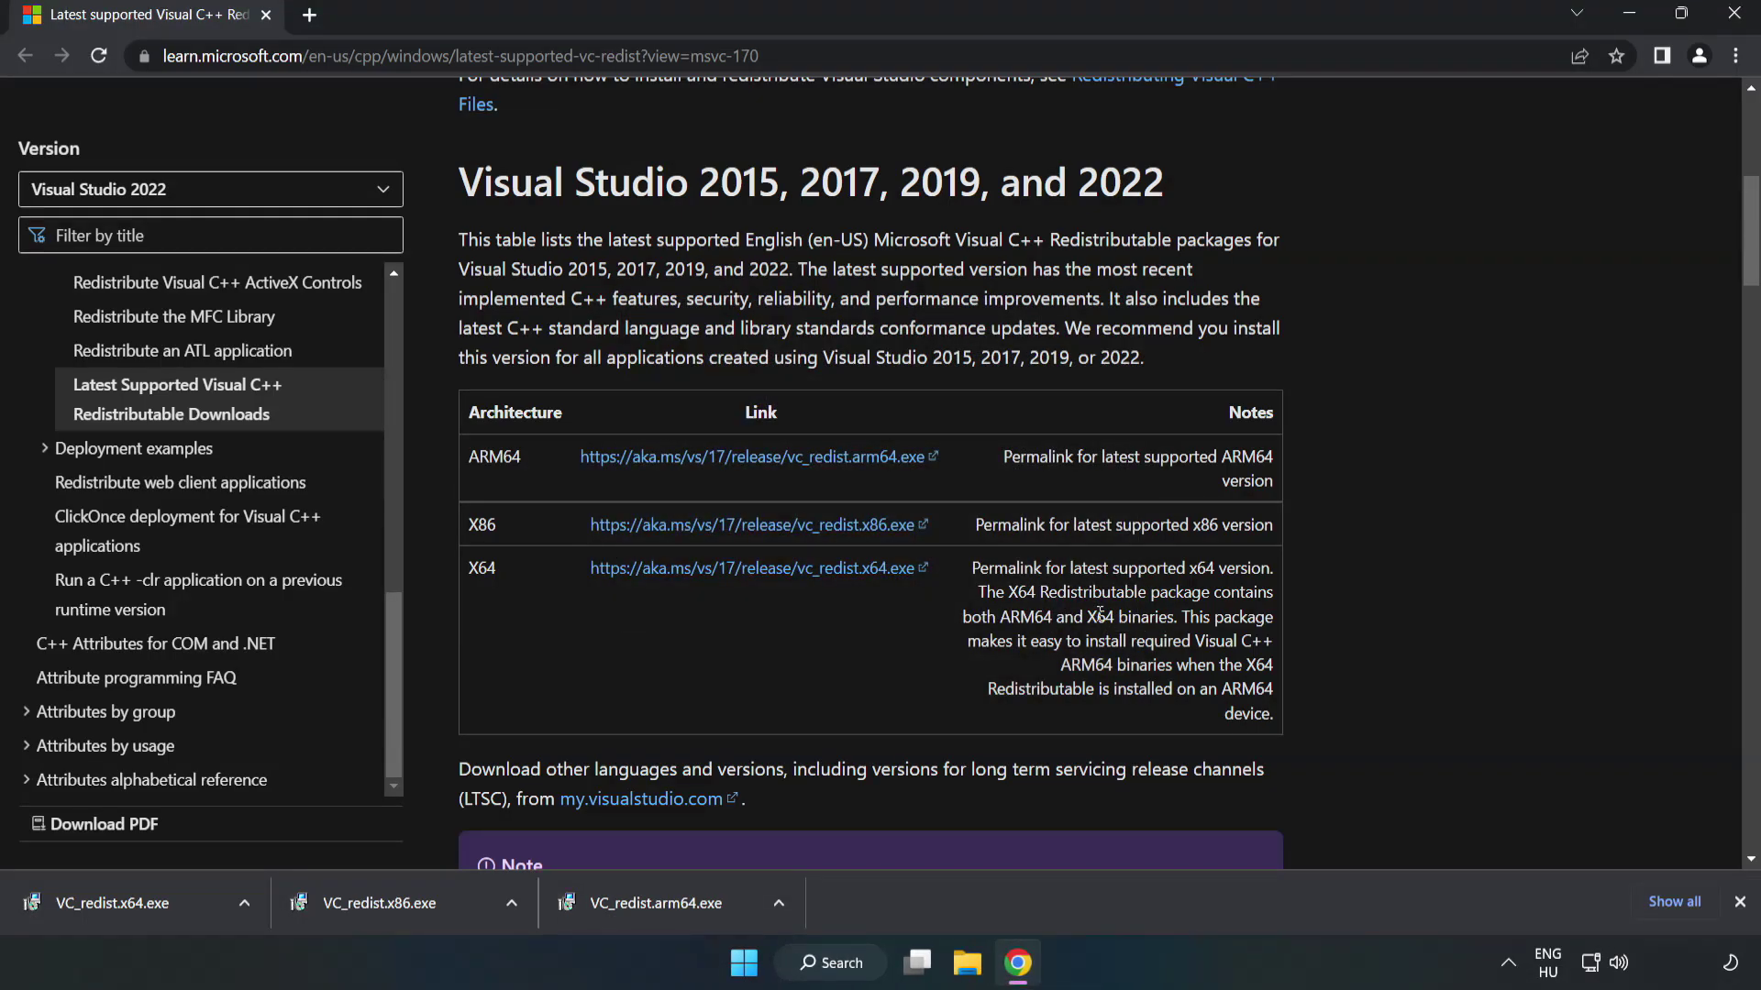
Install the x64 Visual C++ 2015-2022 Redistributable from VC_redist.x64.exe, agreeing to the license terms, and close its setup and the browser.
{"action": "left_click", "coordinate": [96, 897]}
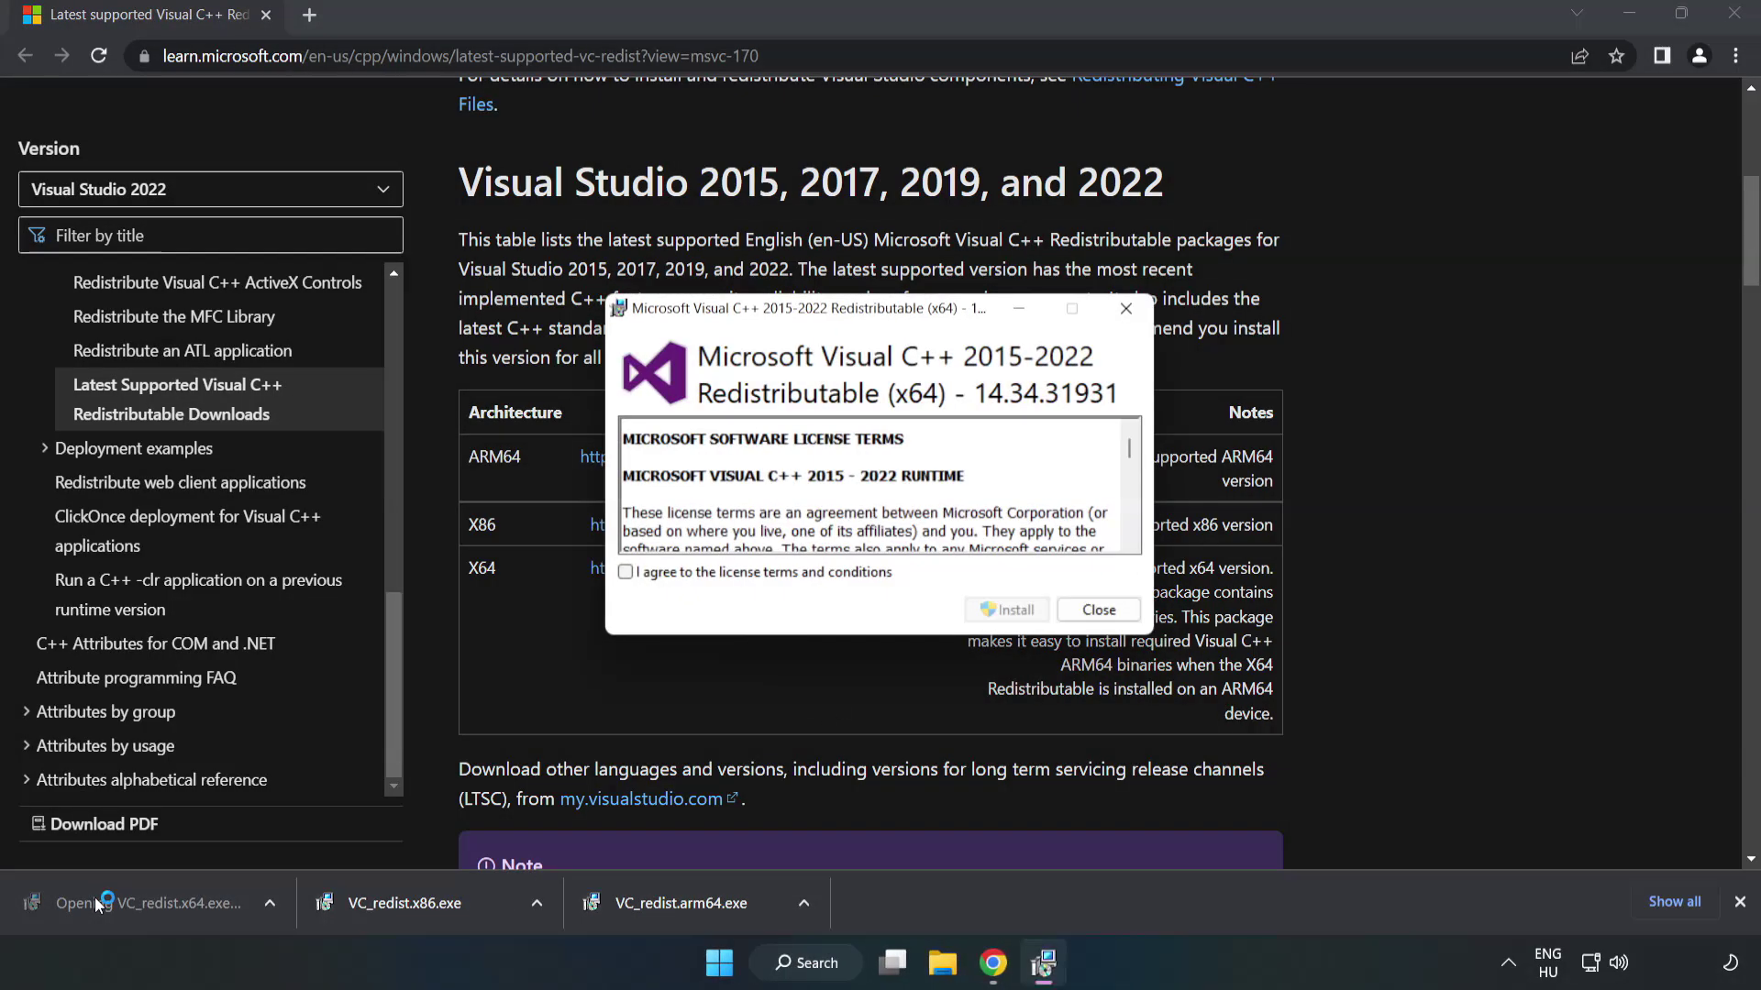
{"action": "left_click_drag", "start_coordinate": [1130, 453], "coordinate": [1132, 536]}
{"action": "left_click", "coordinate": [625, 572]}
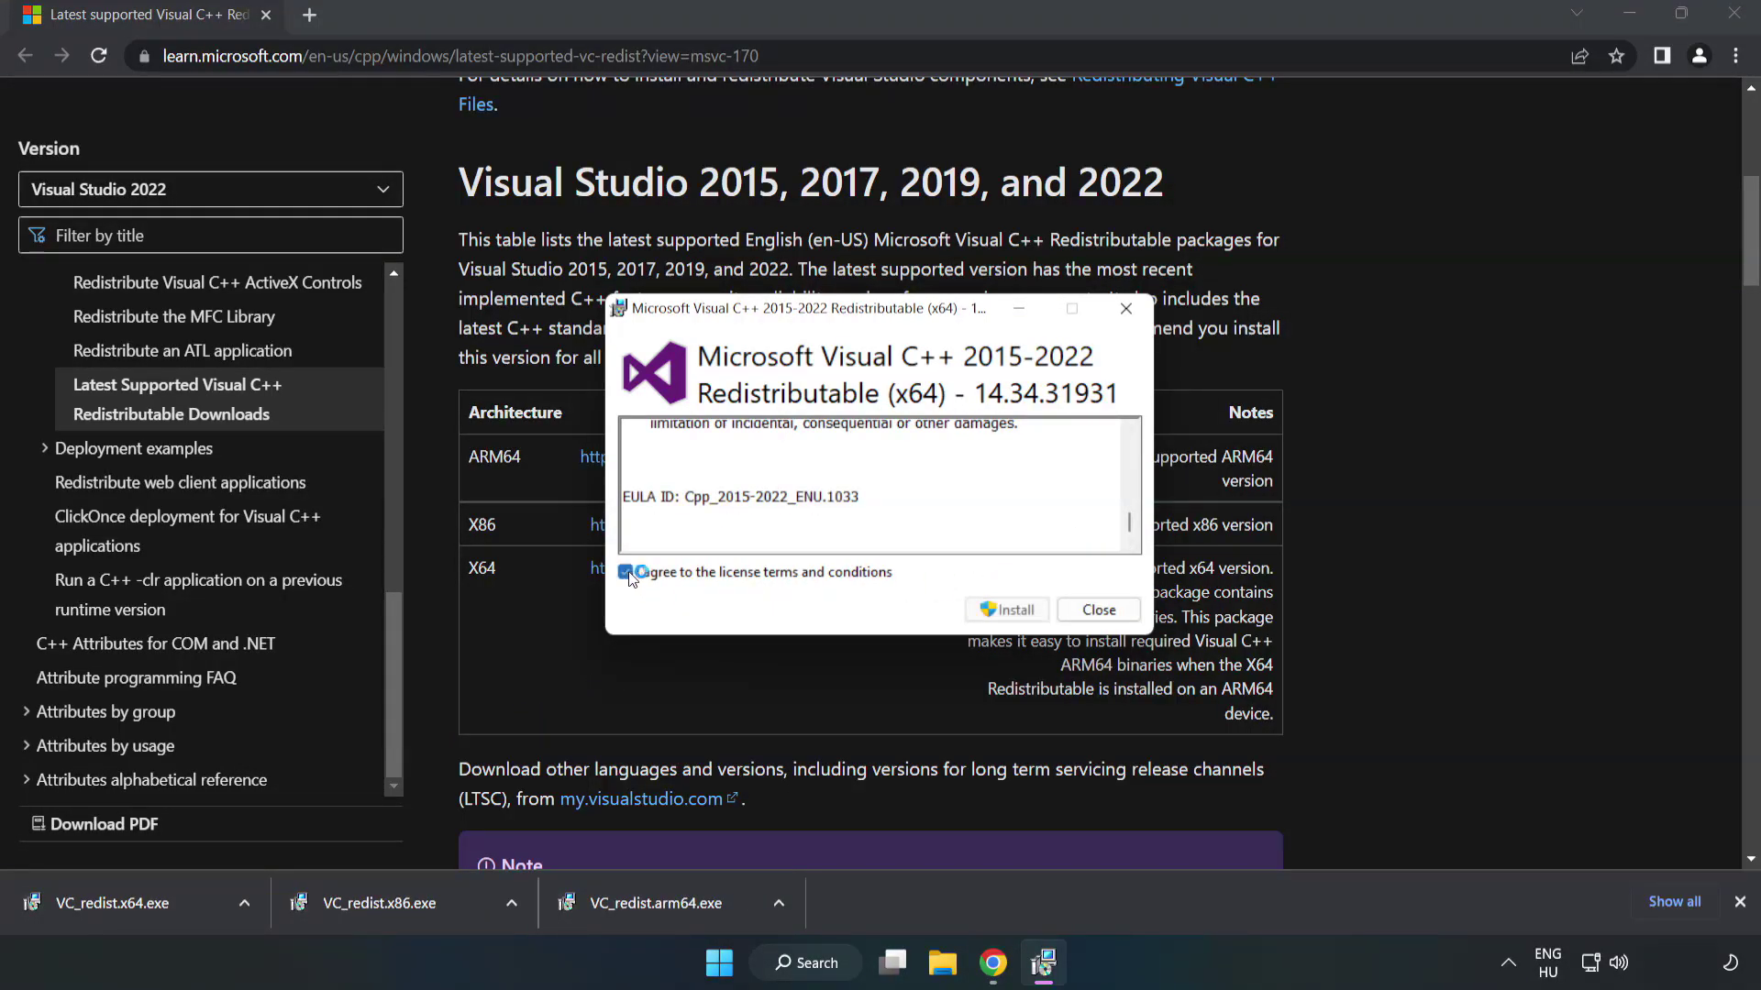
{"action": "left_click", "coordinate": [1001, 610]}
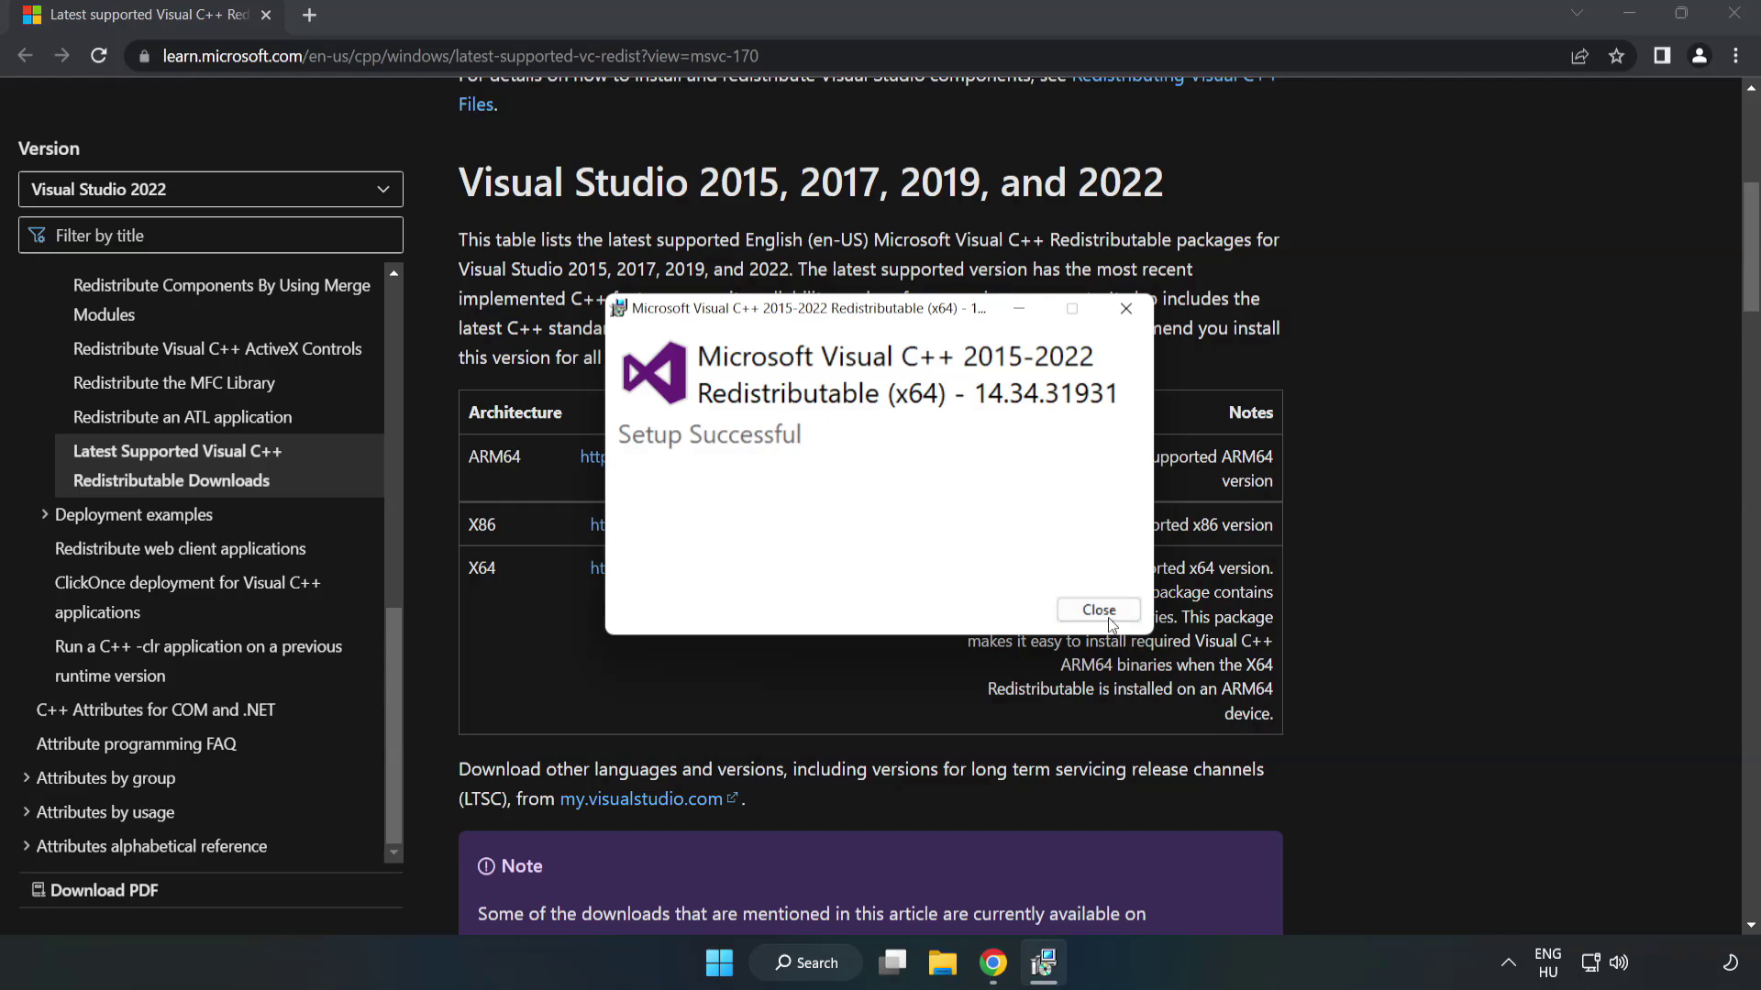
{"action": "left_click", "coordinate": [1106, 616]}
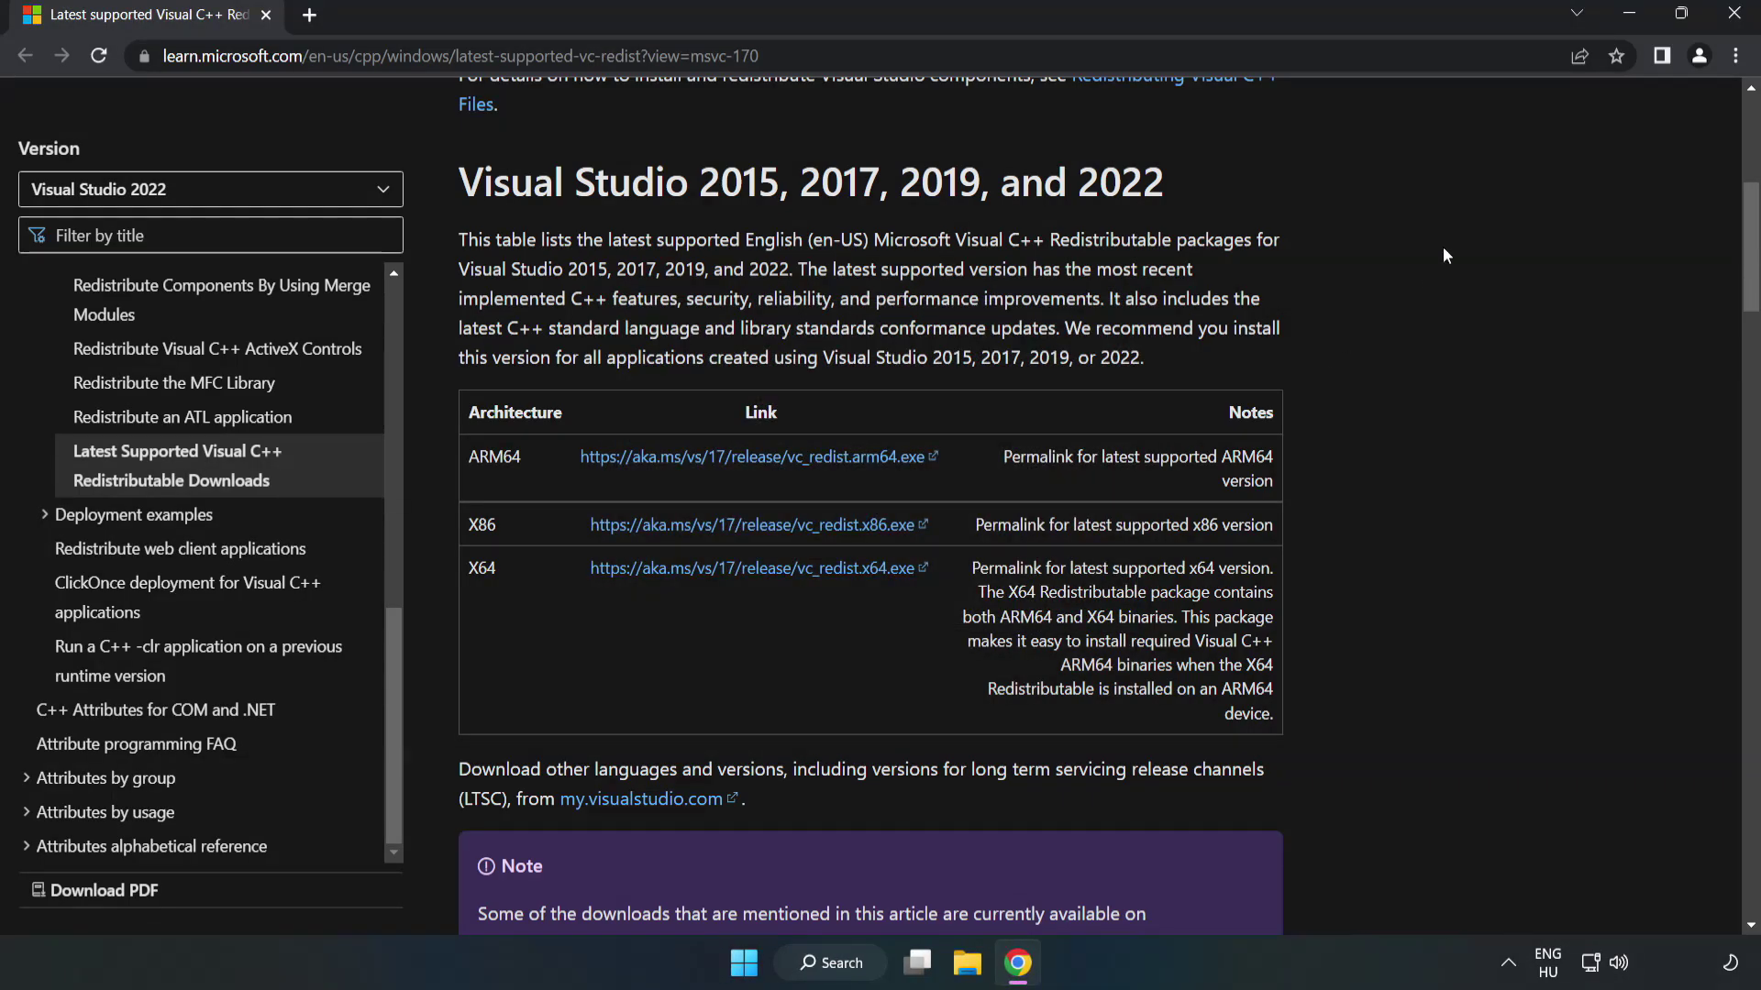
{"action": "left_click", "coordinate": [1736, 22]}
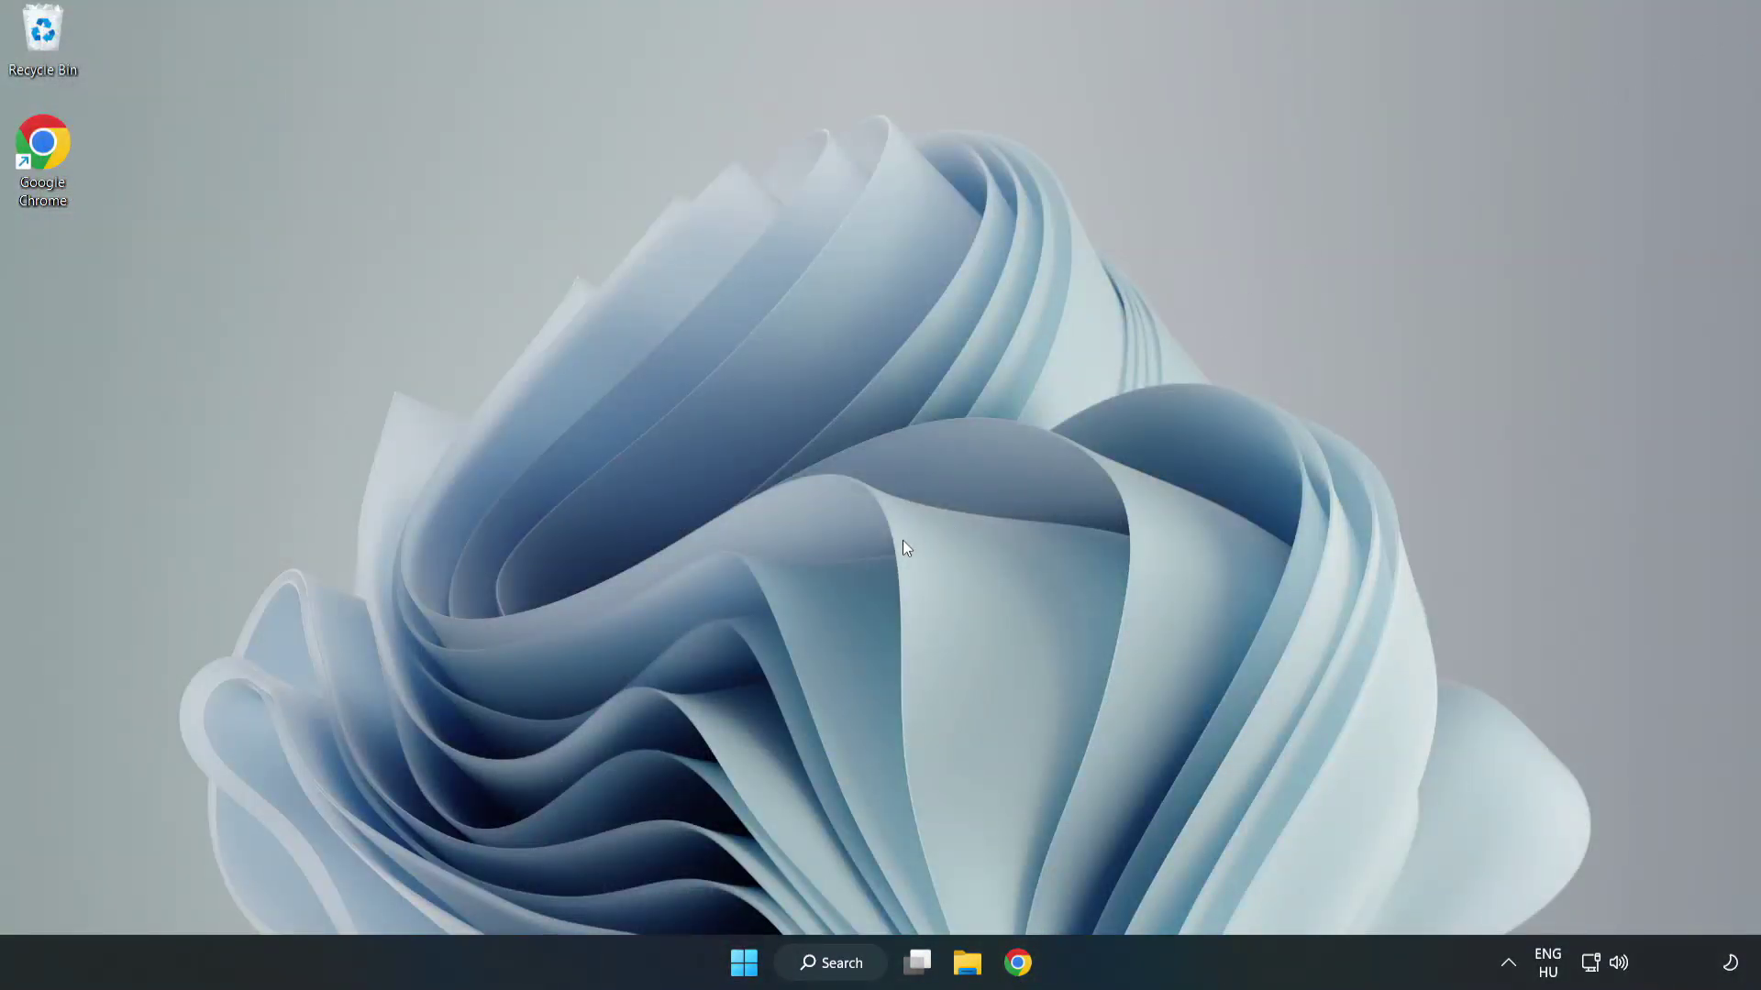
Search Windows for cmd and open Command Prompt as administrator, placing its window near the middle of the desktop.
{"action": "left_click", "coordinate": [852, 961]}
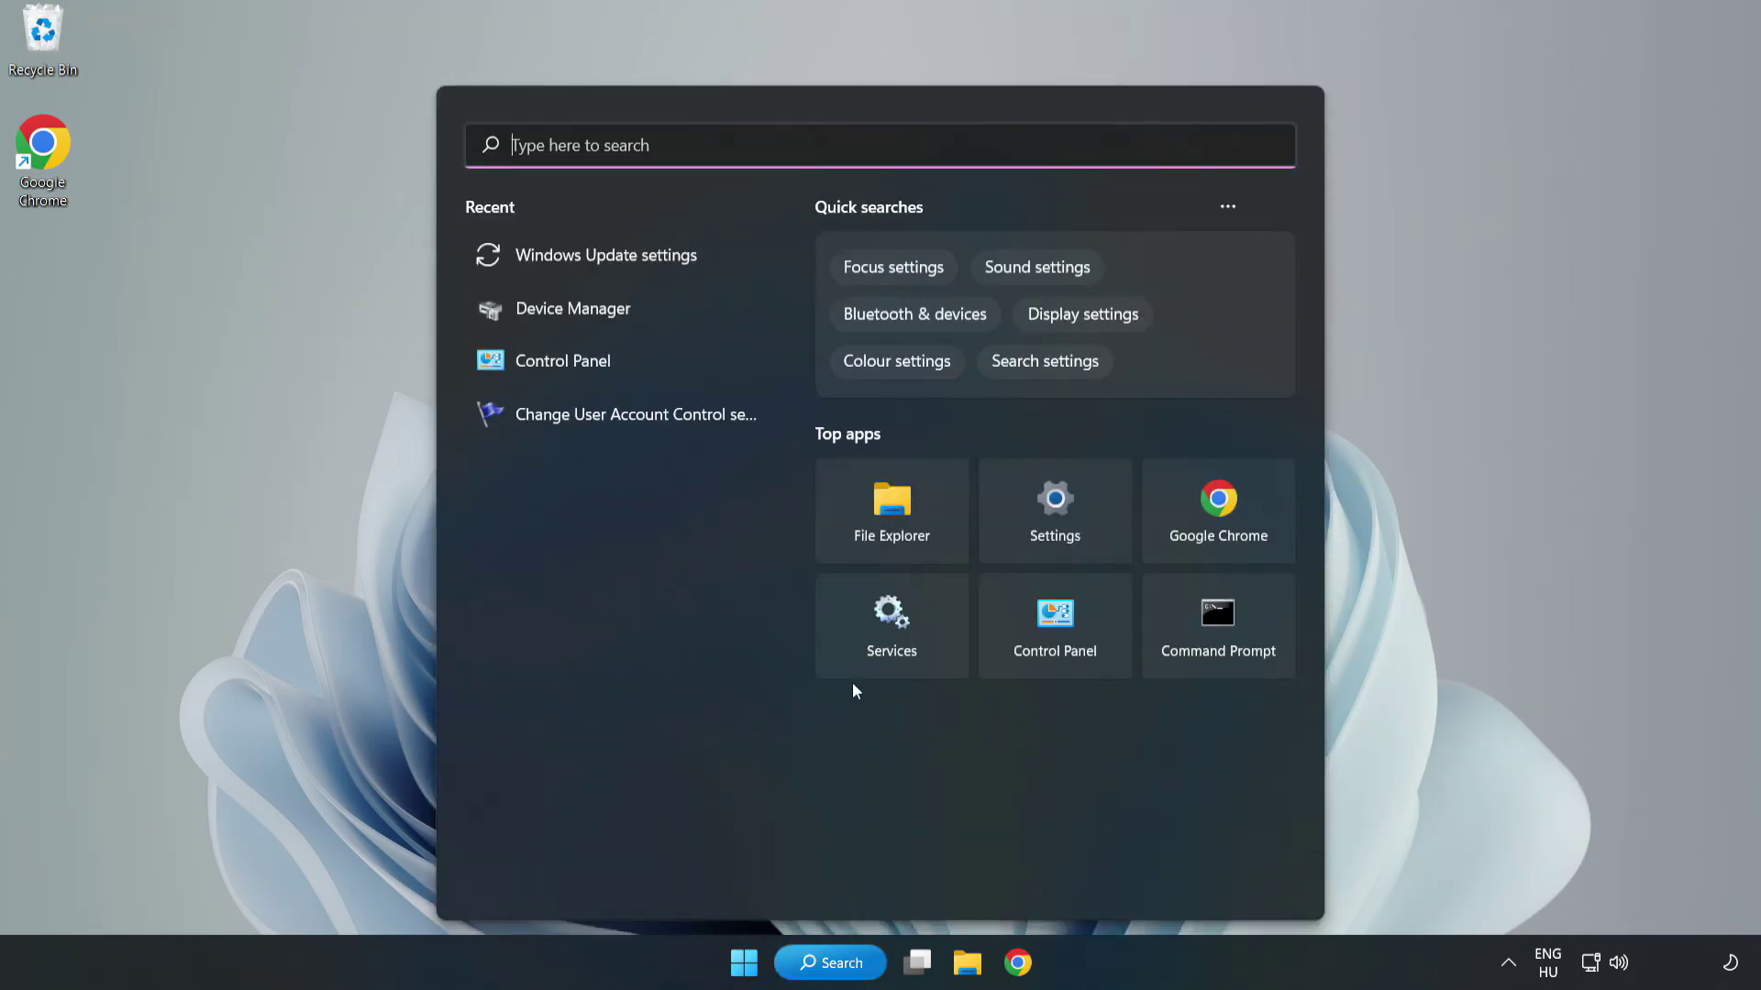
{"action": "type", "text": "cmd"}
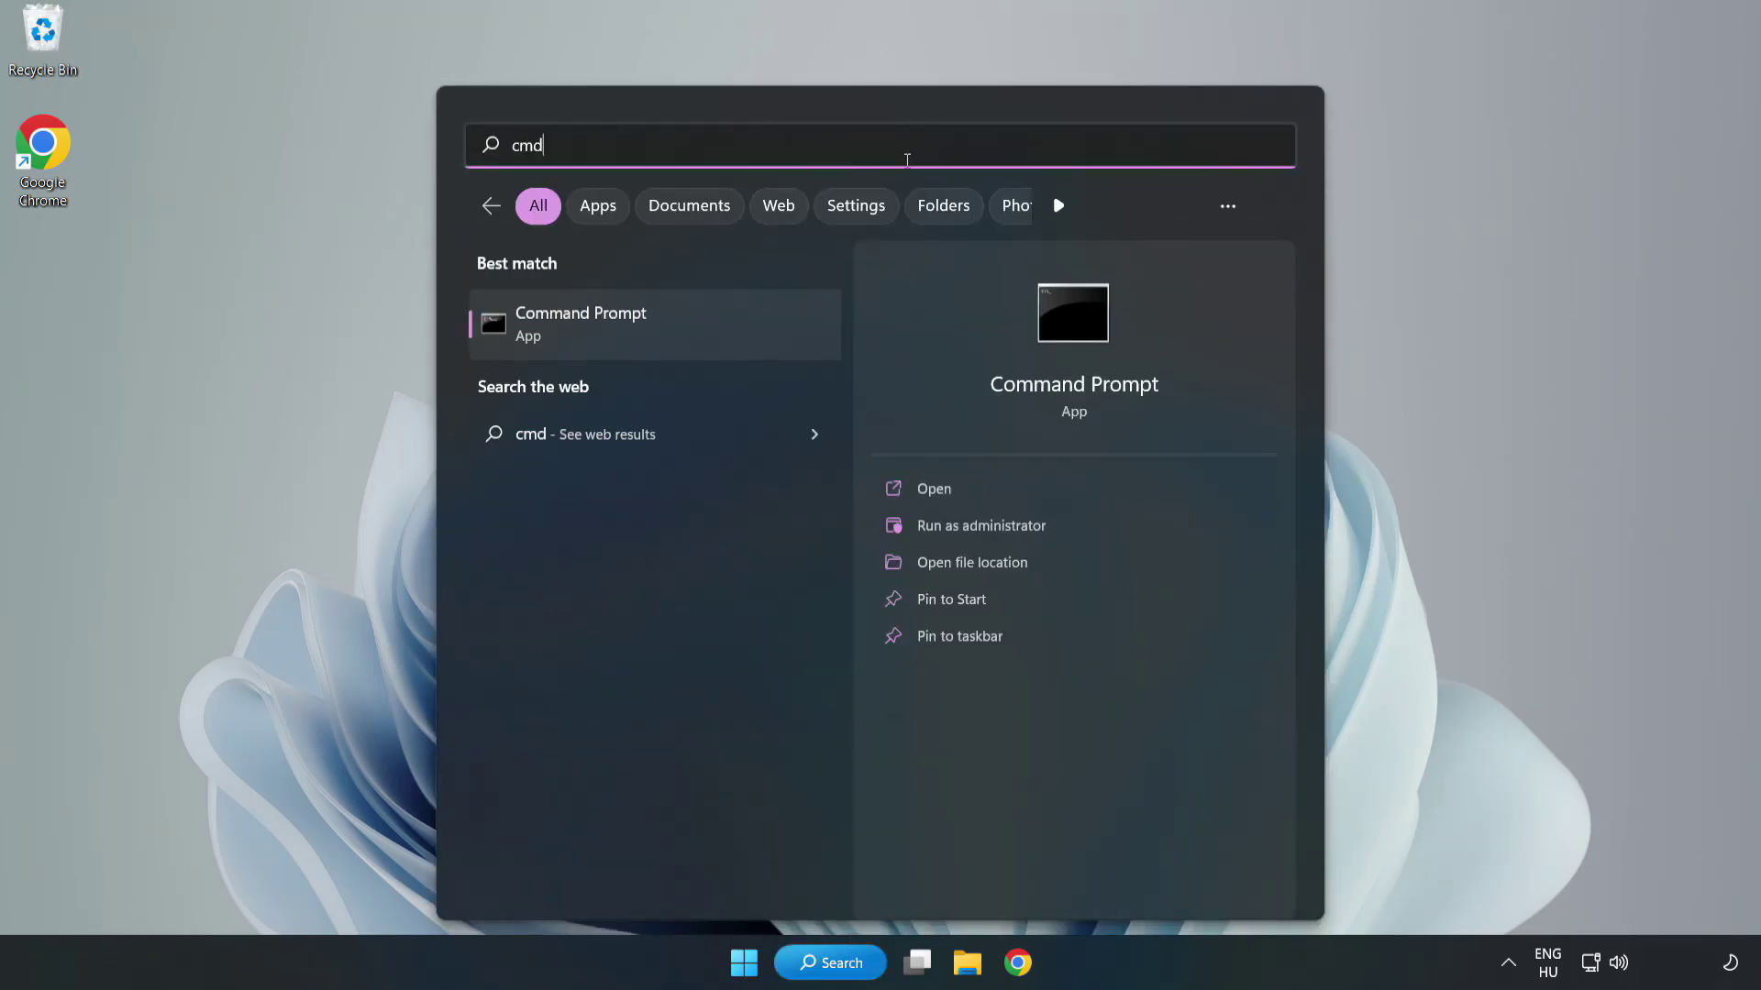
{"action": "left_click", "coordinate": [692, 333]}
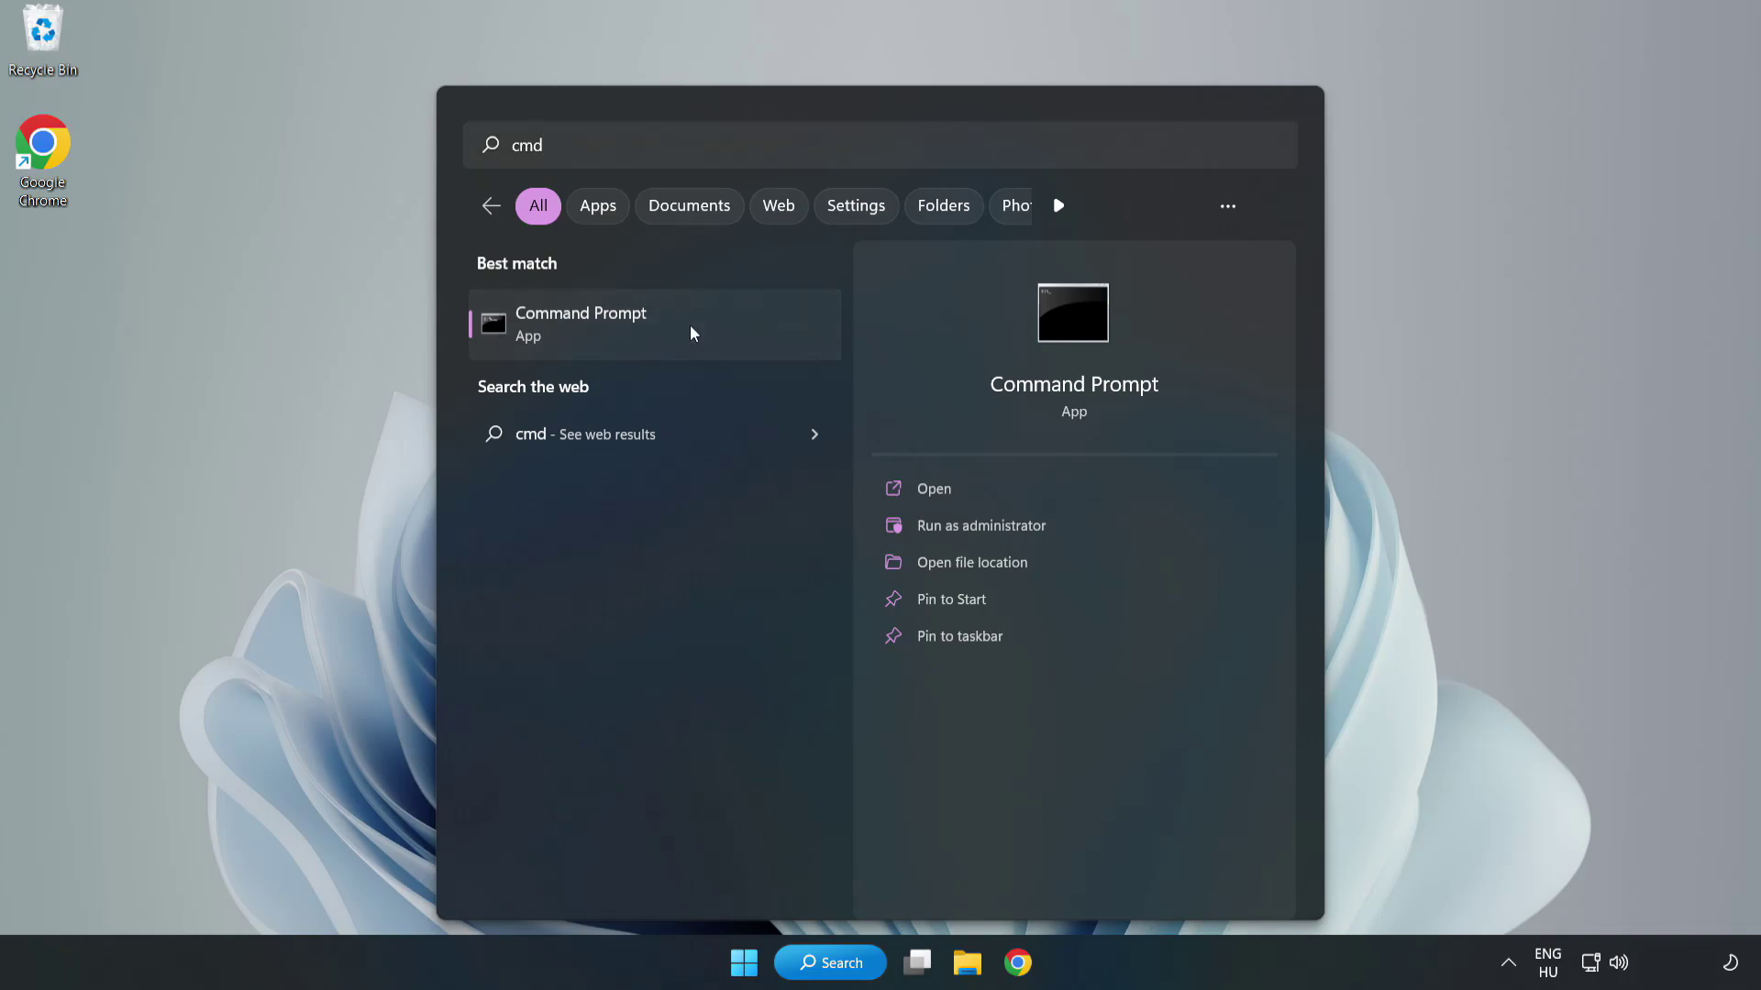
{"action": "right_click", "coordinate": [692, 333]}
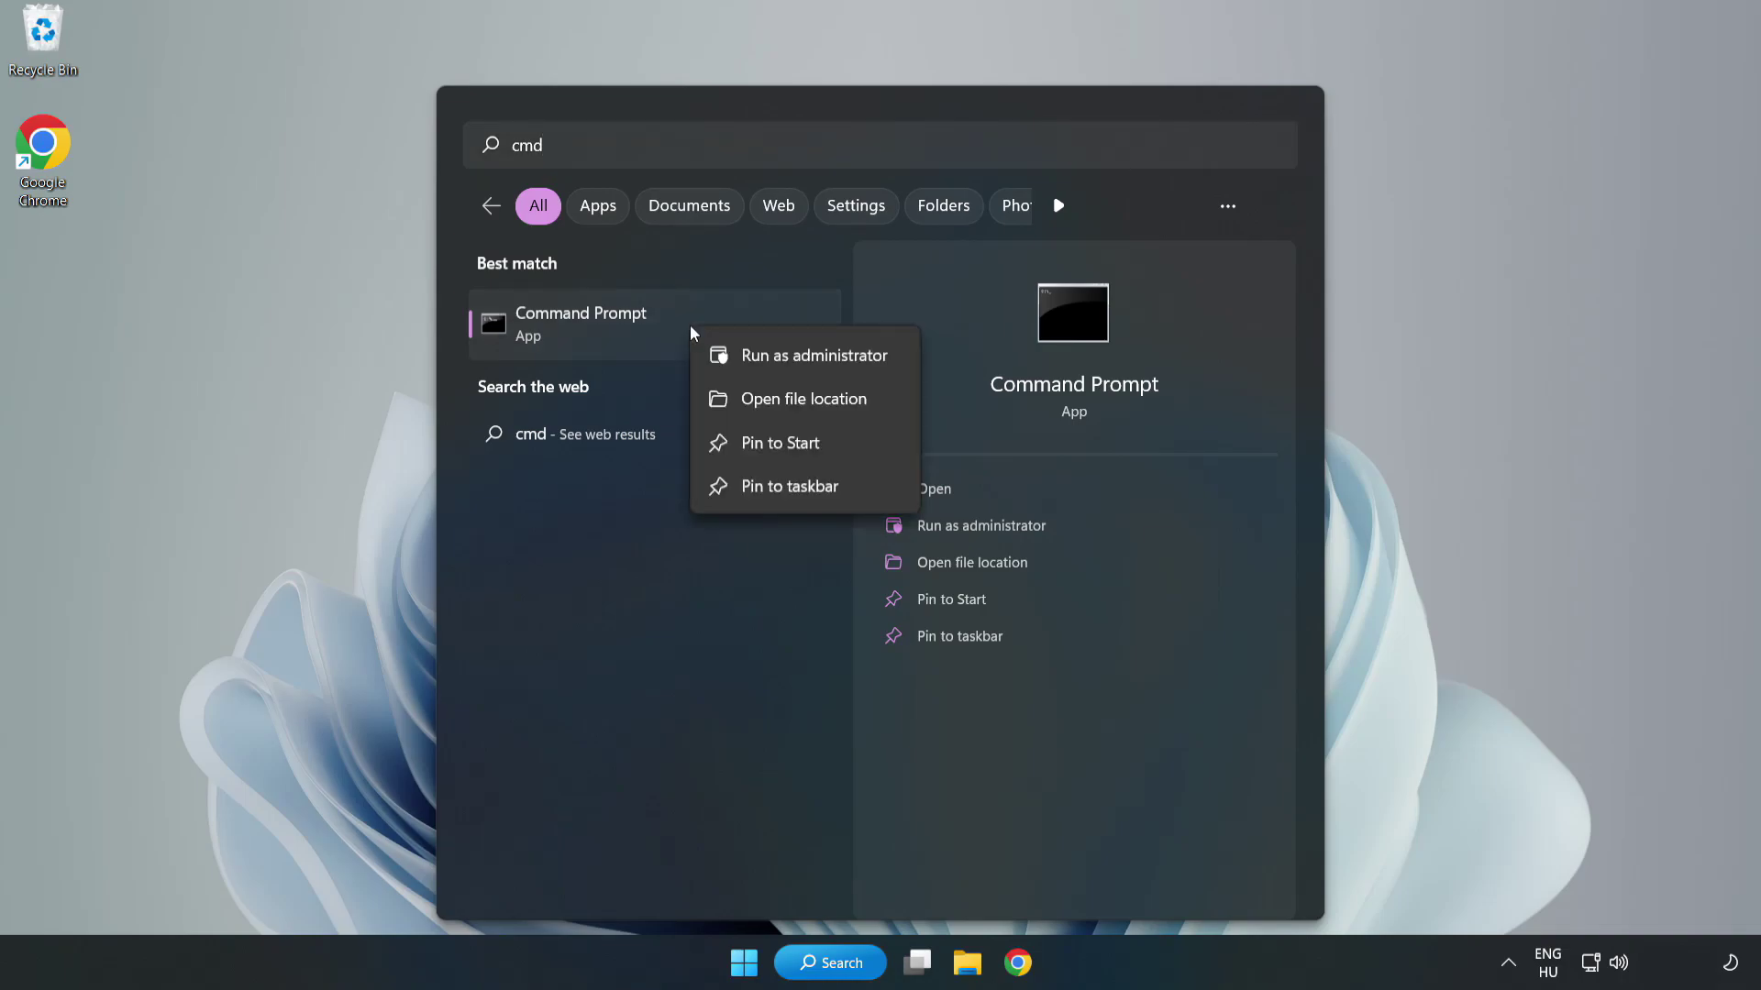
{"action": "left_click", "coordinate": [762, 358]}
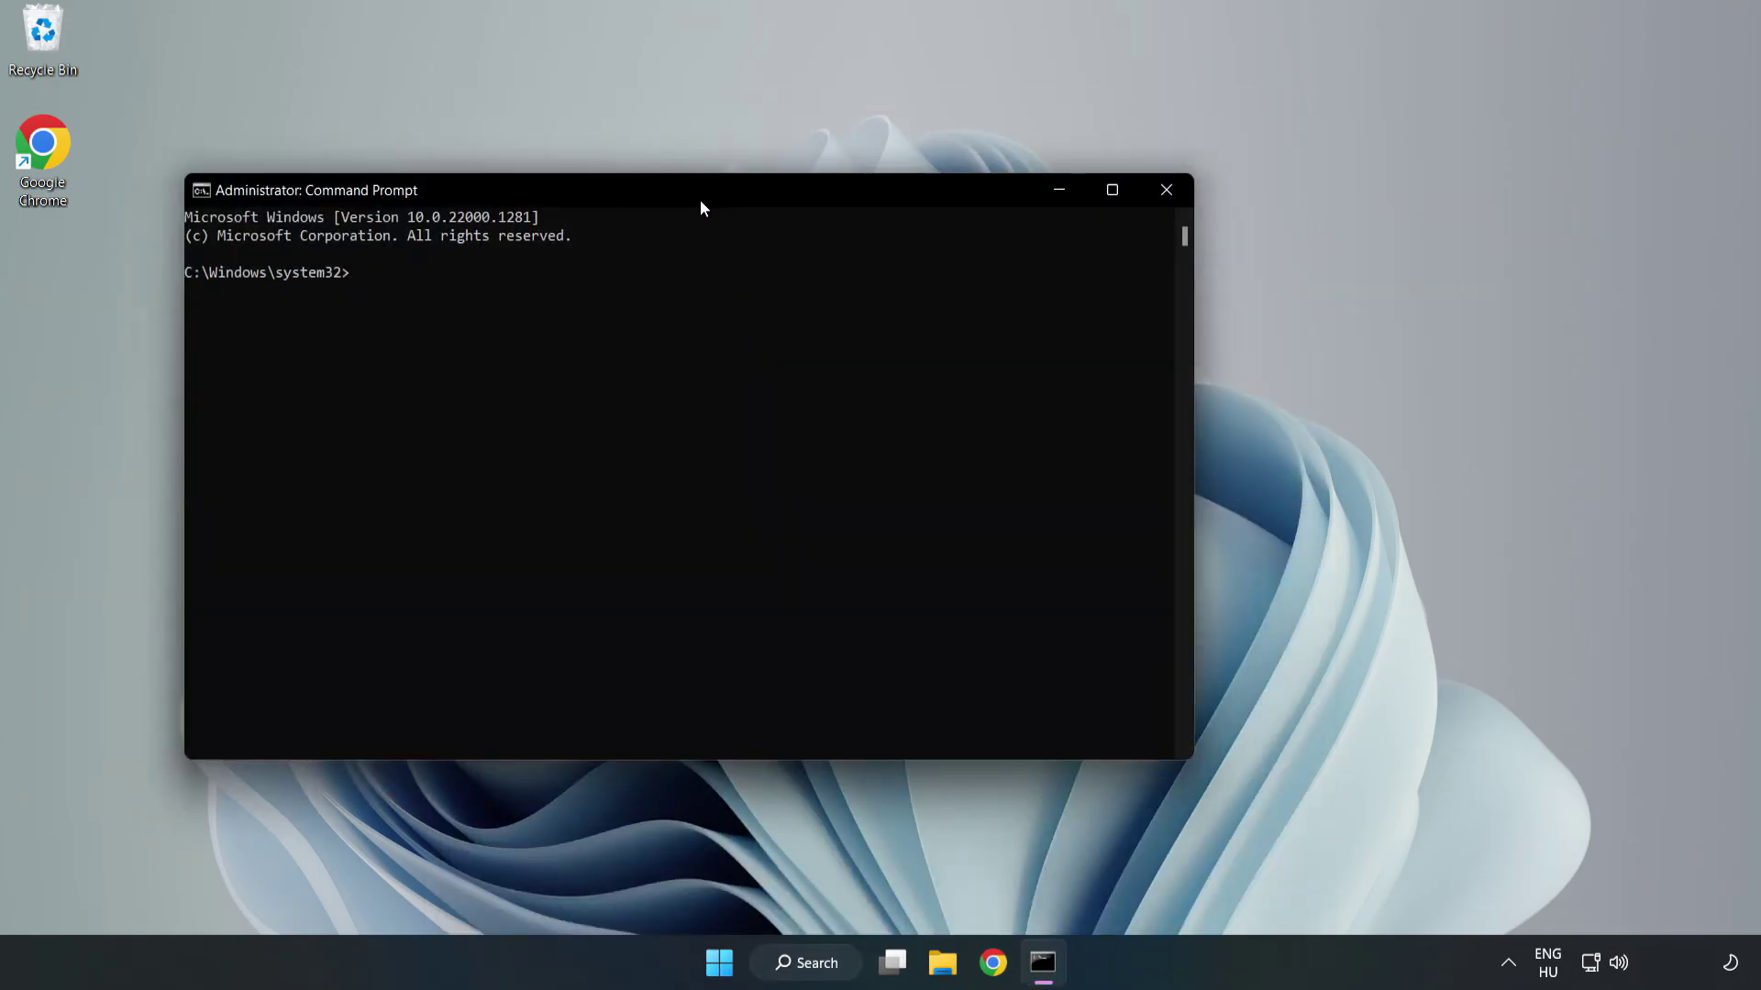
{"action": "left_click_drag", "start_coordinate": [702, 202], "coordinate": [895, 204]}
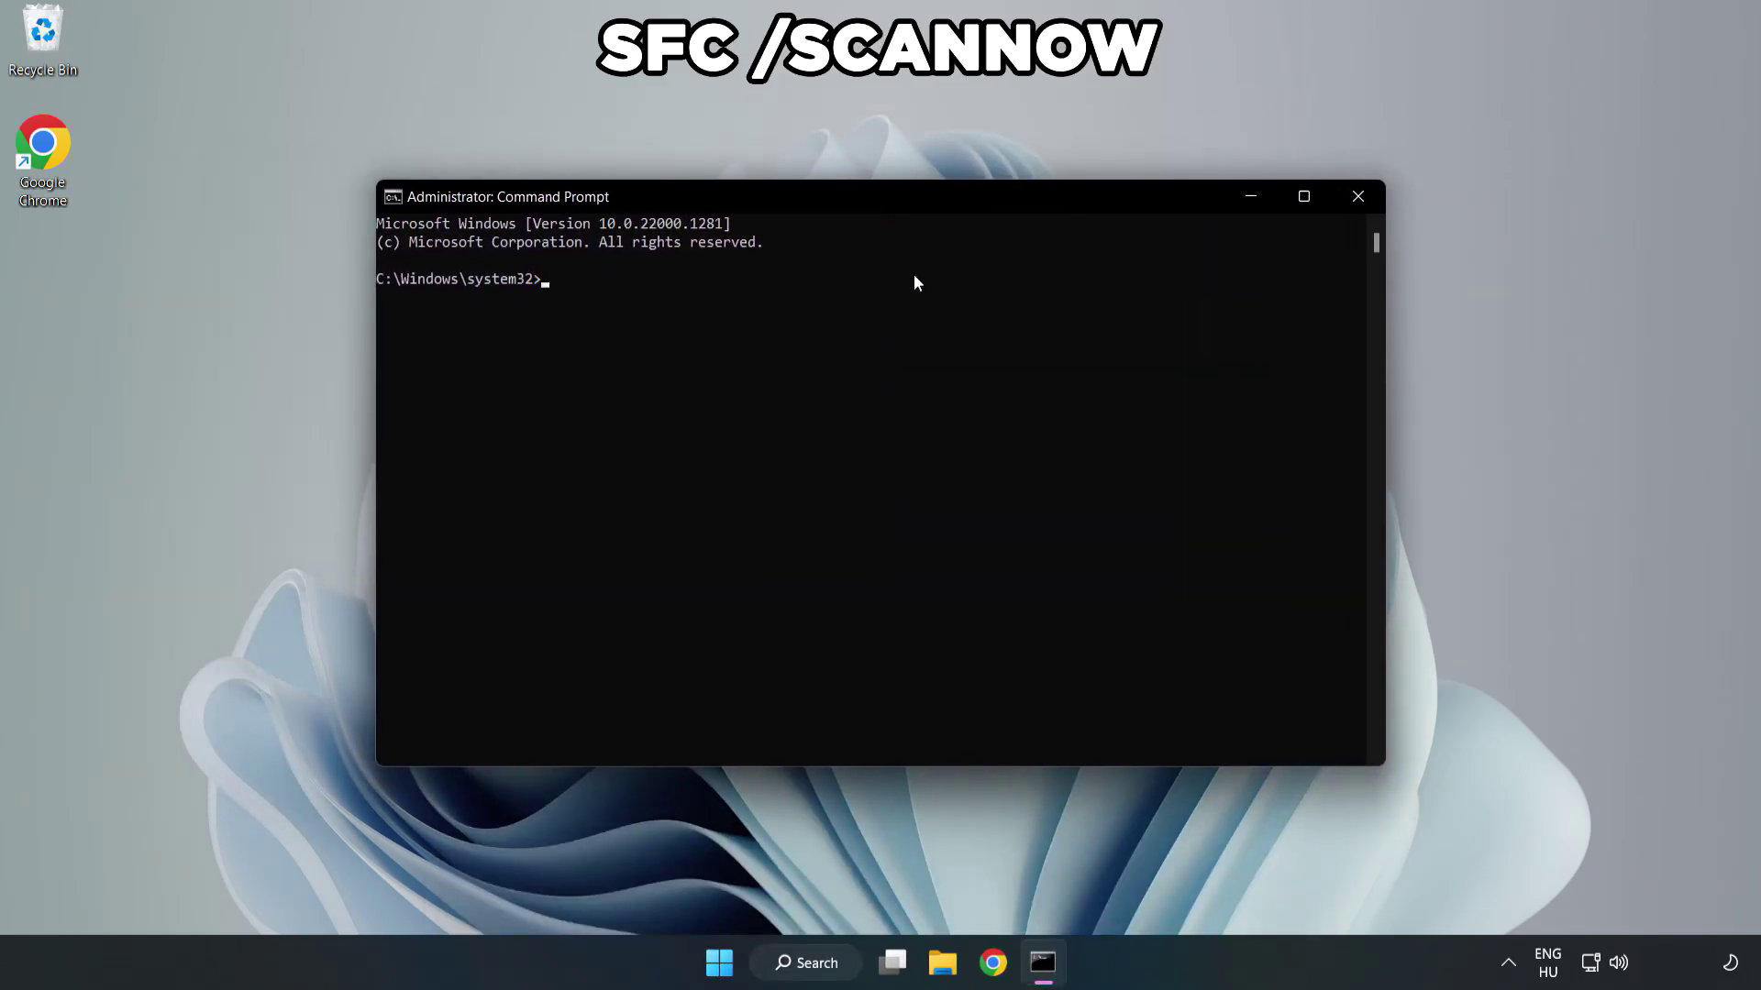
Run the system file check with sfc /scannow and close Command Prompt once the scan completes.
{"action": "type", "text": "sfc /scannow"}
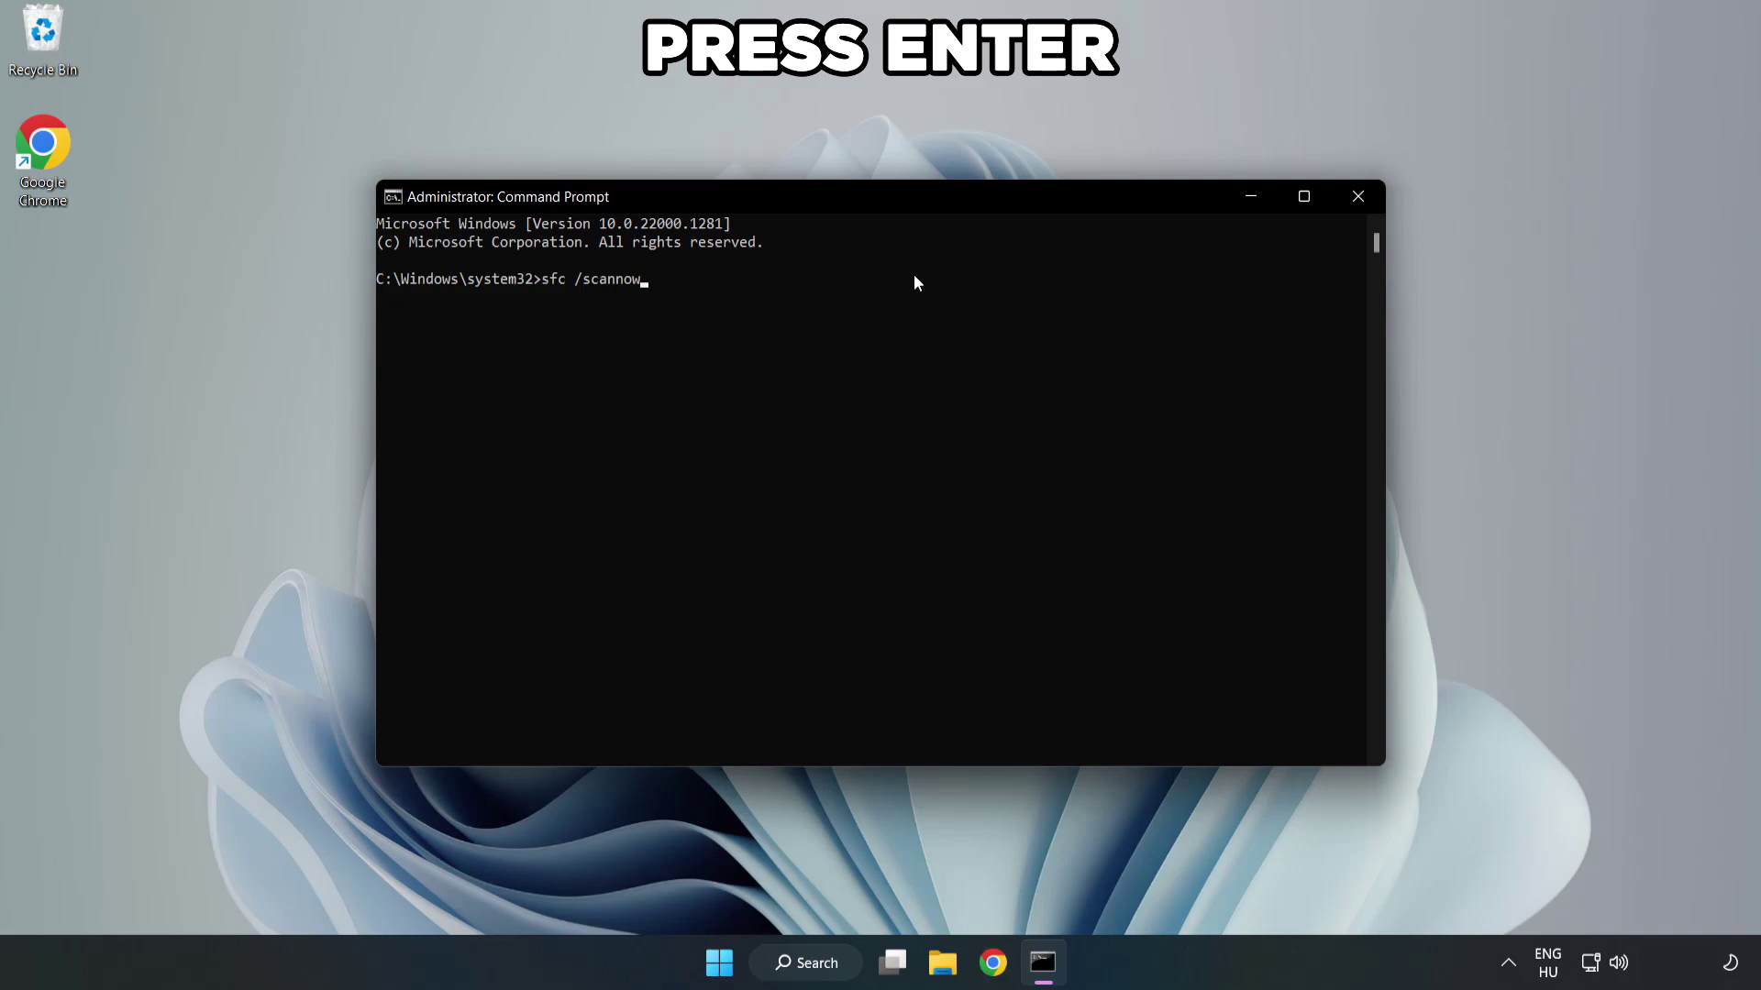
{"action": "key", "text": "Return"}
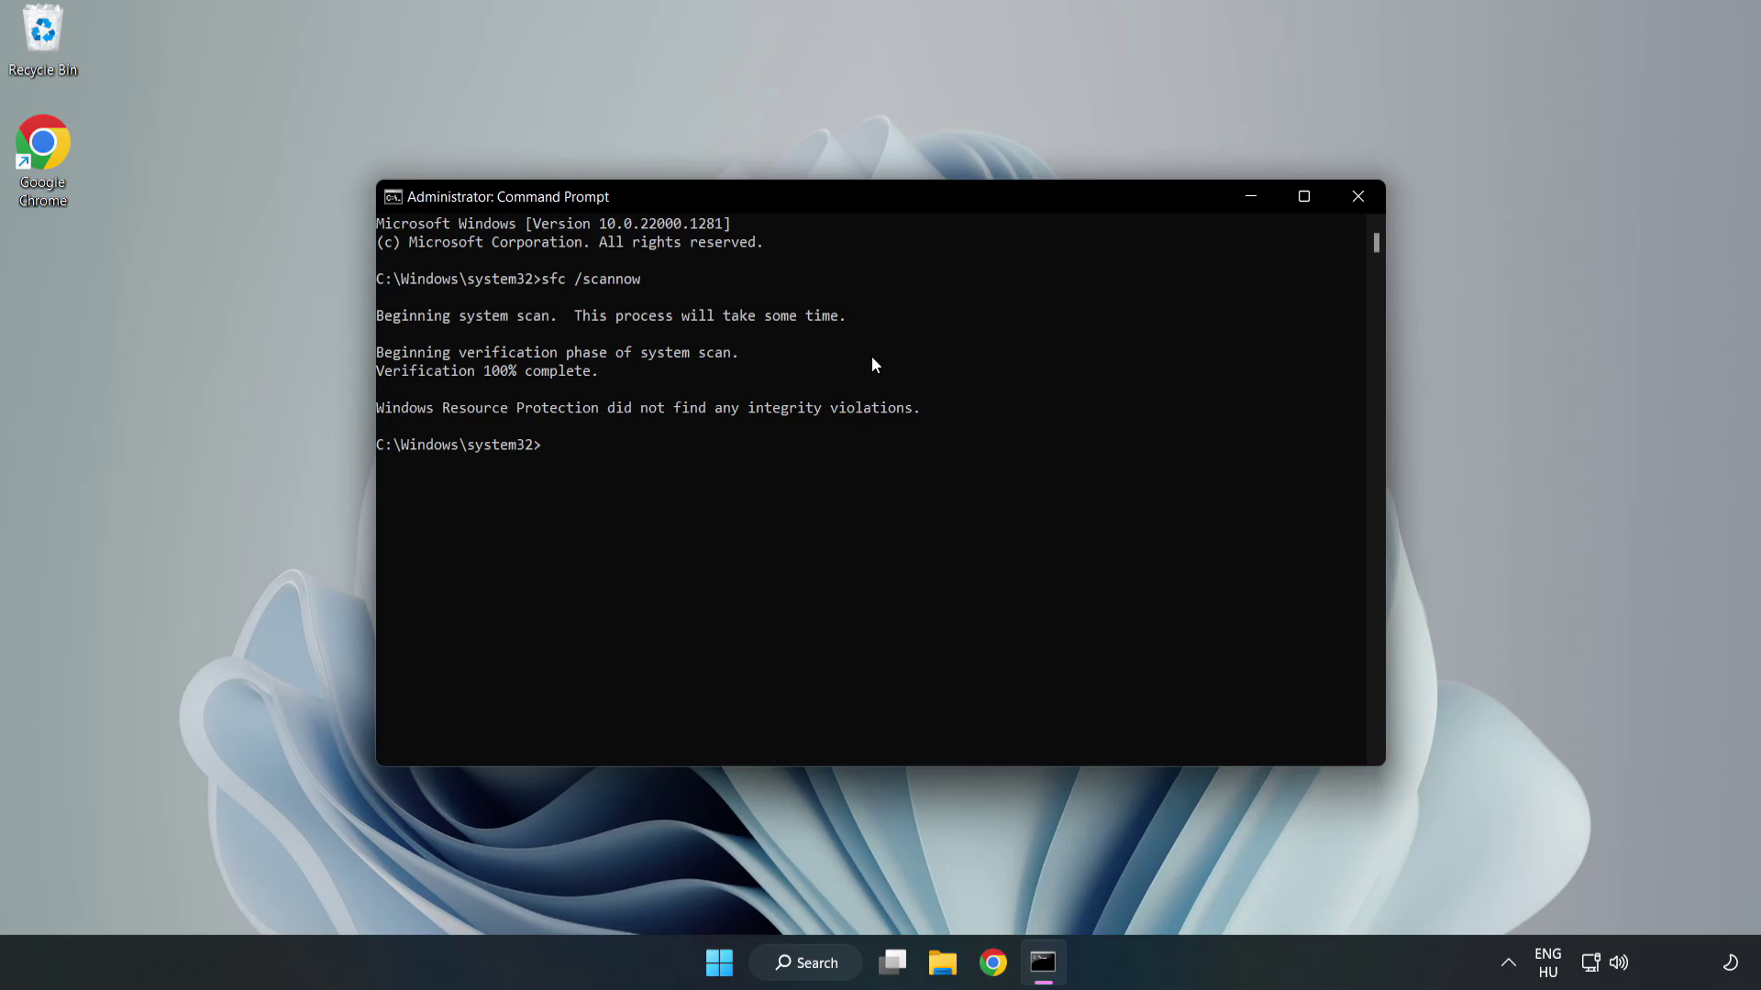
{"action": "left_click", "coordinate": [1357, 204]}
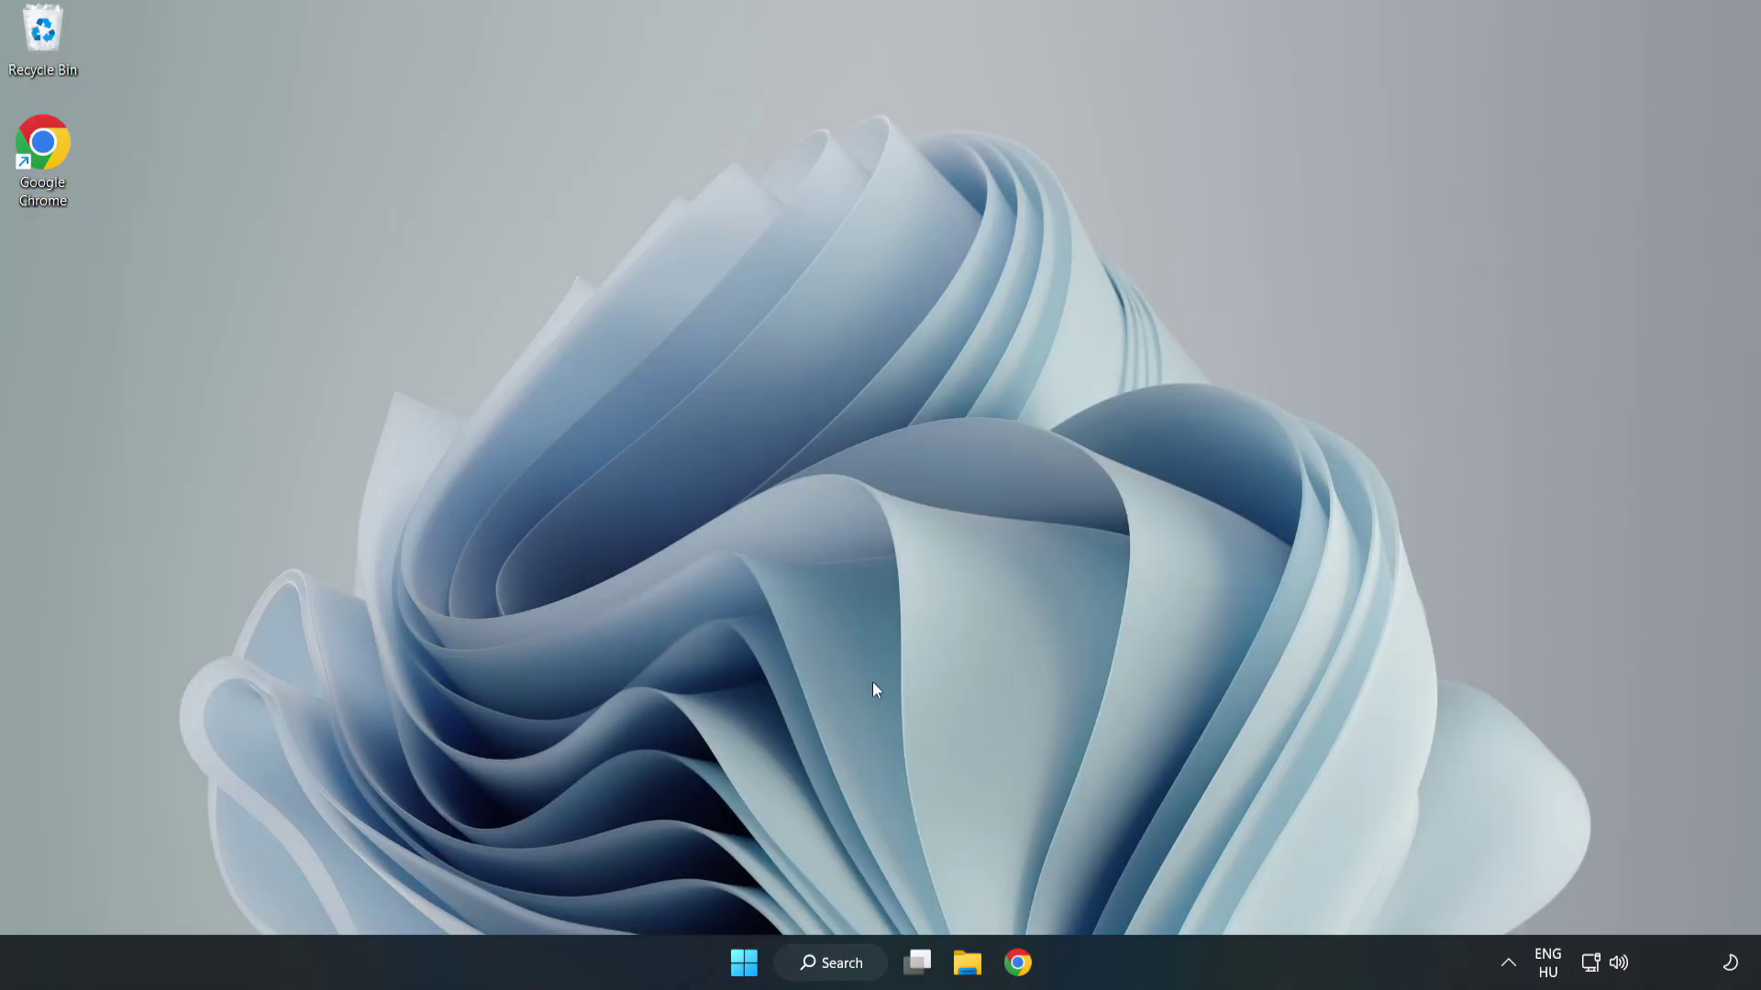
Search for security, launch Windows Security and open the Exclusions page of the Virus & threat protection settings.
{"action": "left_click", "coordinate": [831, 968]}
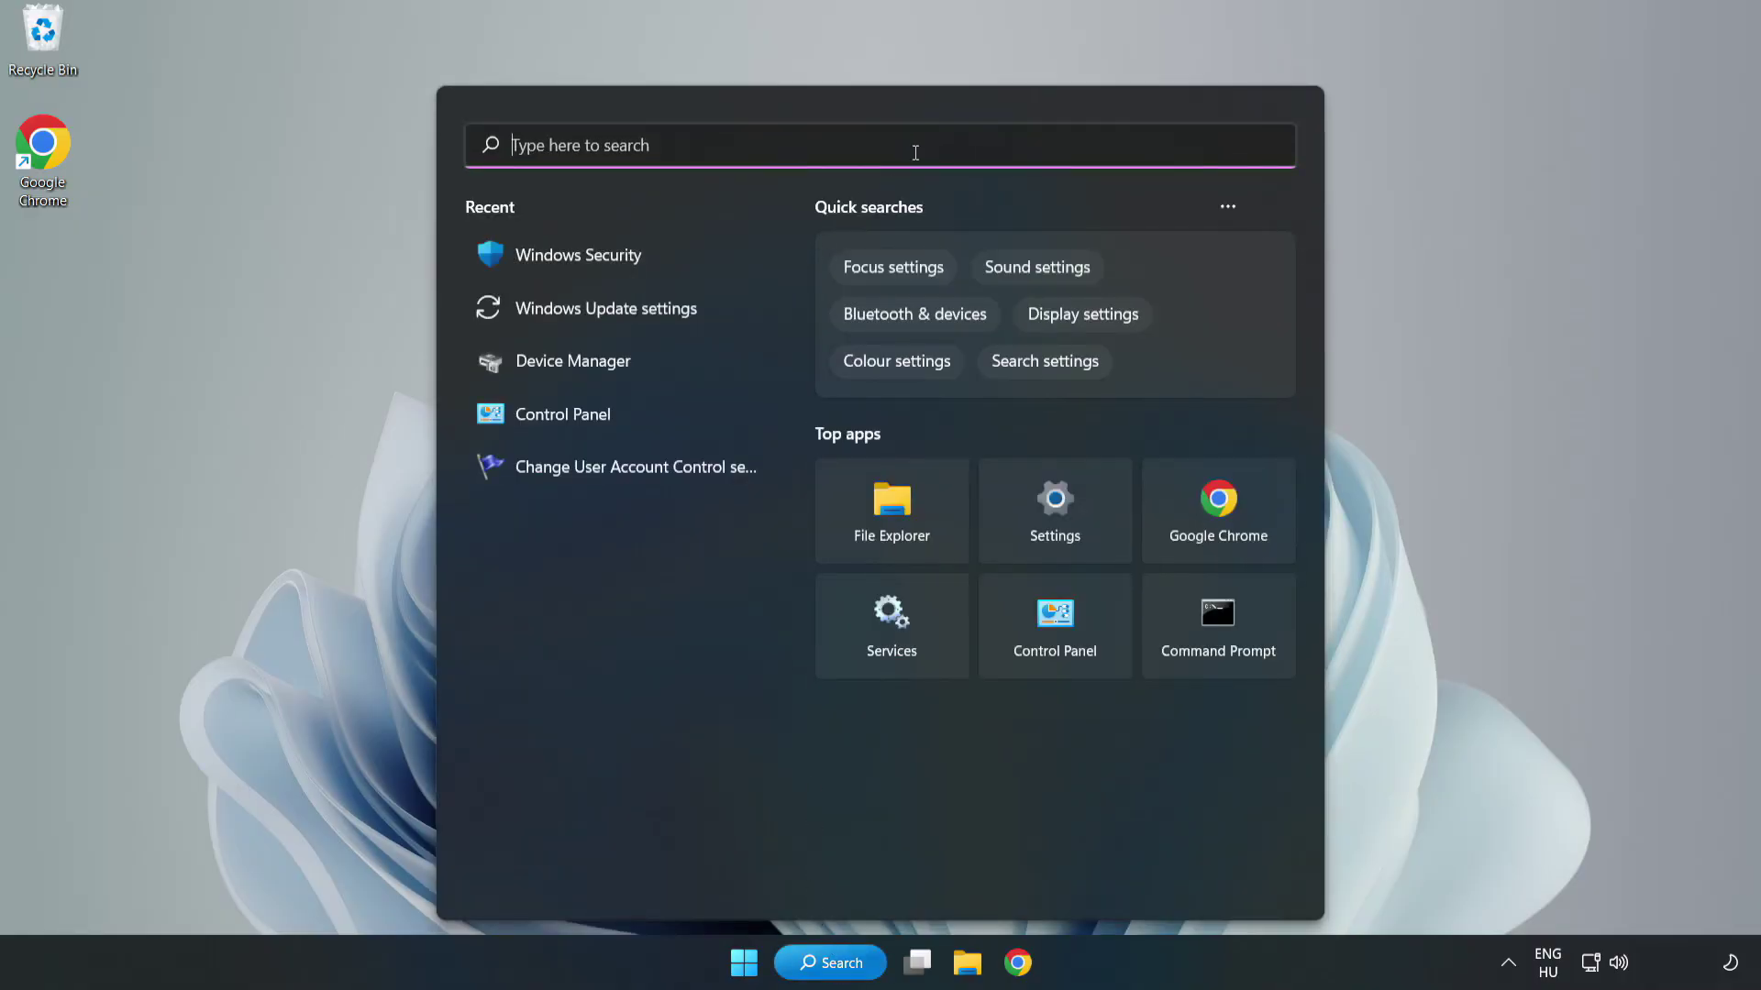
{"action": "type", "text": "sec"}
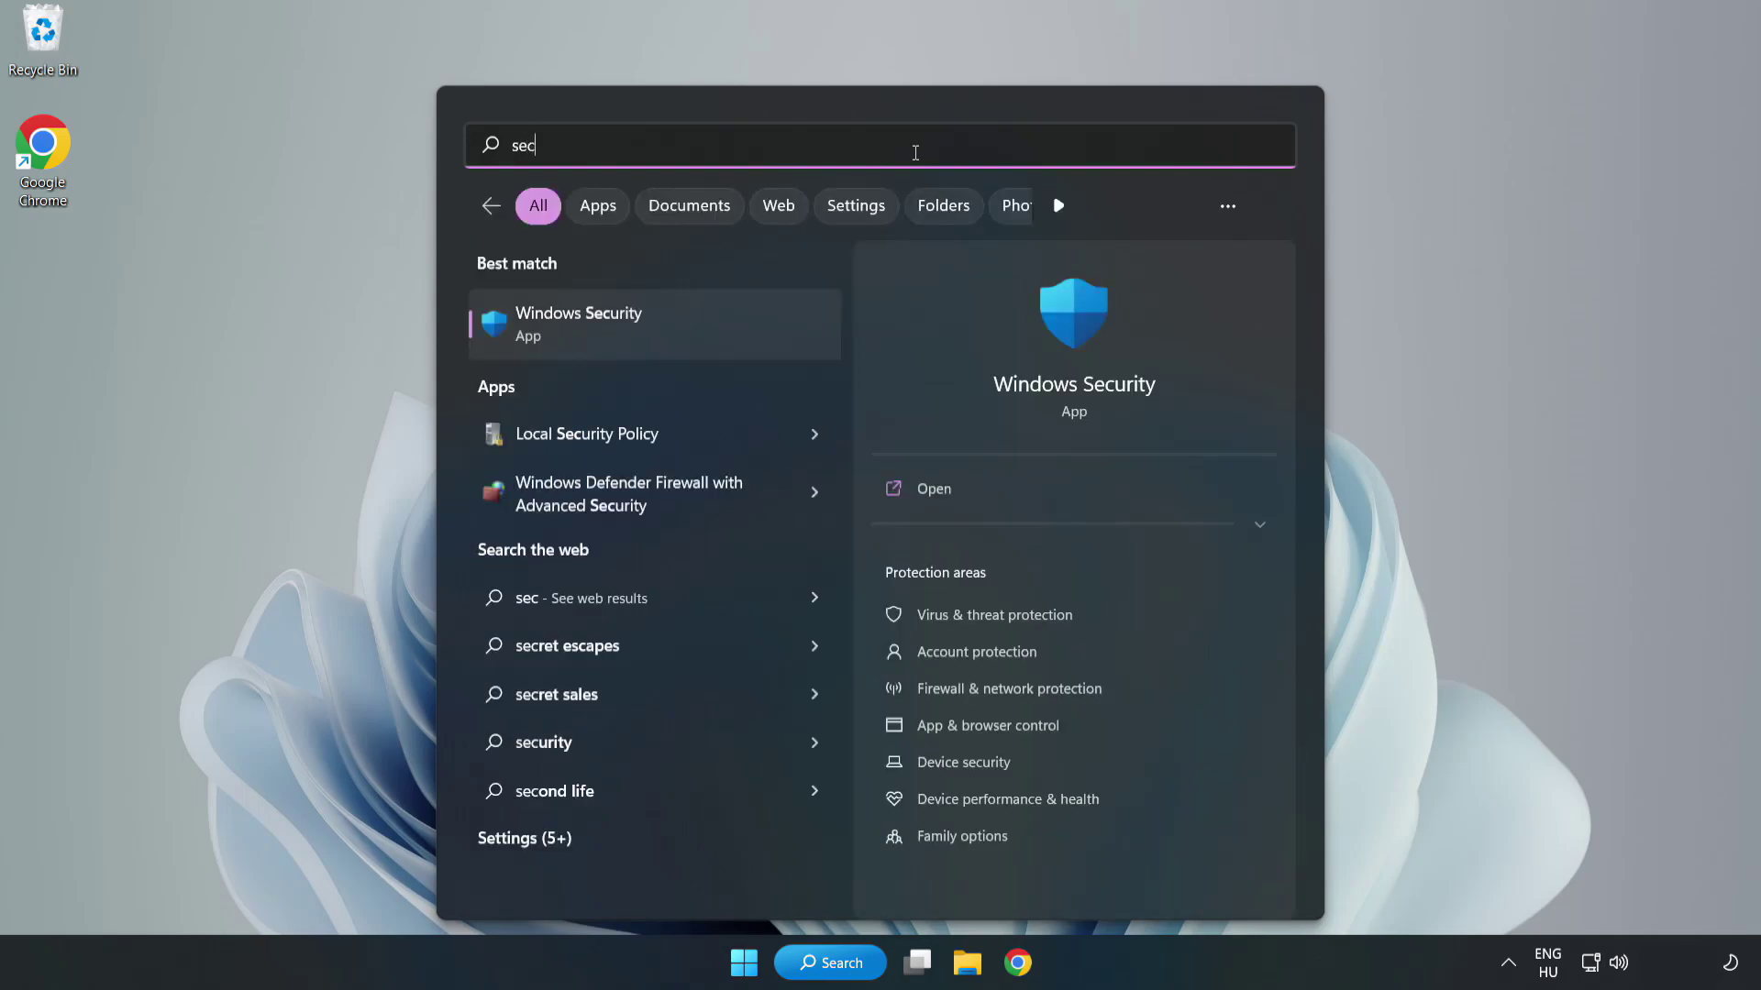
{"action": "type", "text": "urity"}
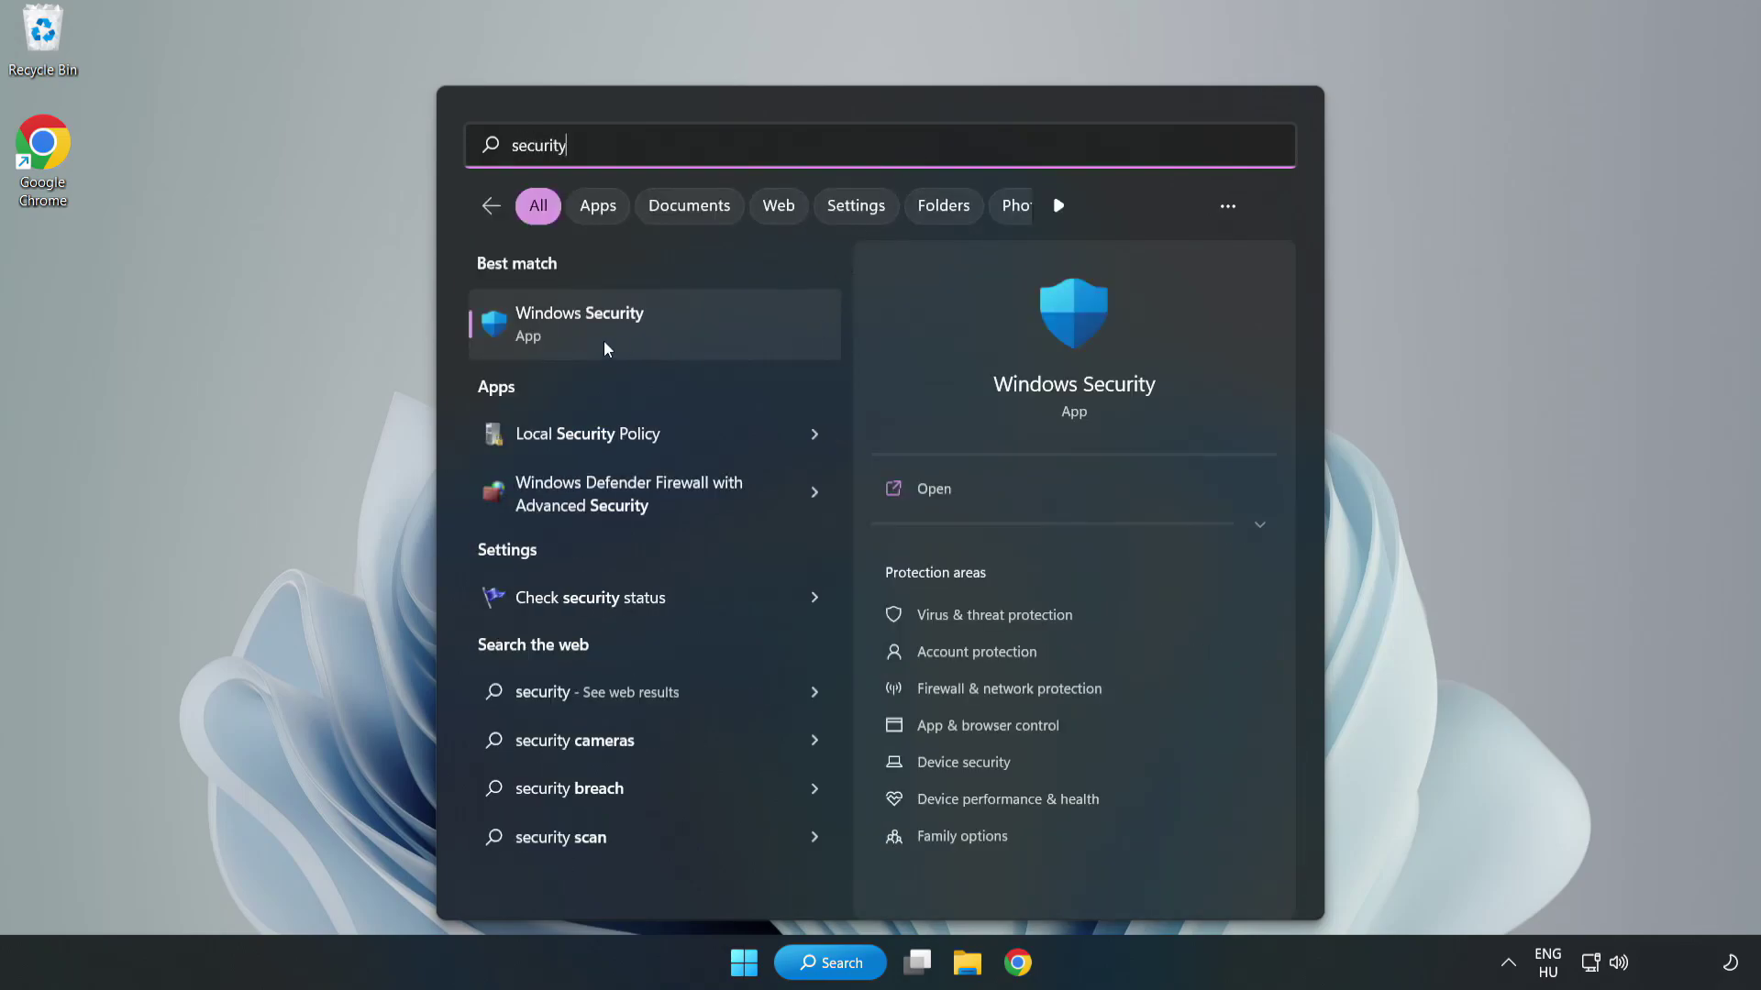
{"action": "left_click", "coordinate": [639, 342]}
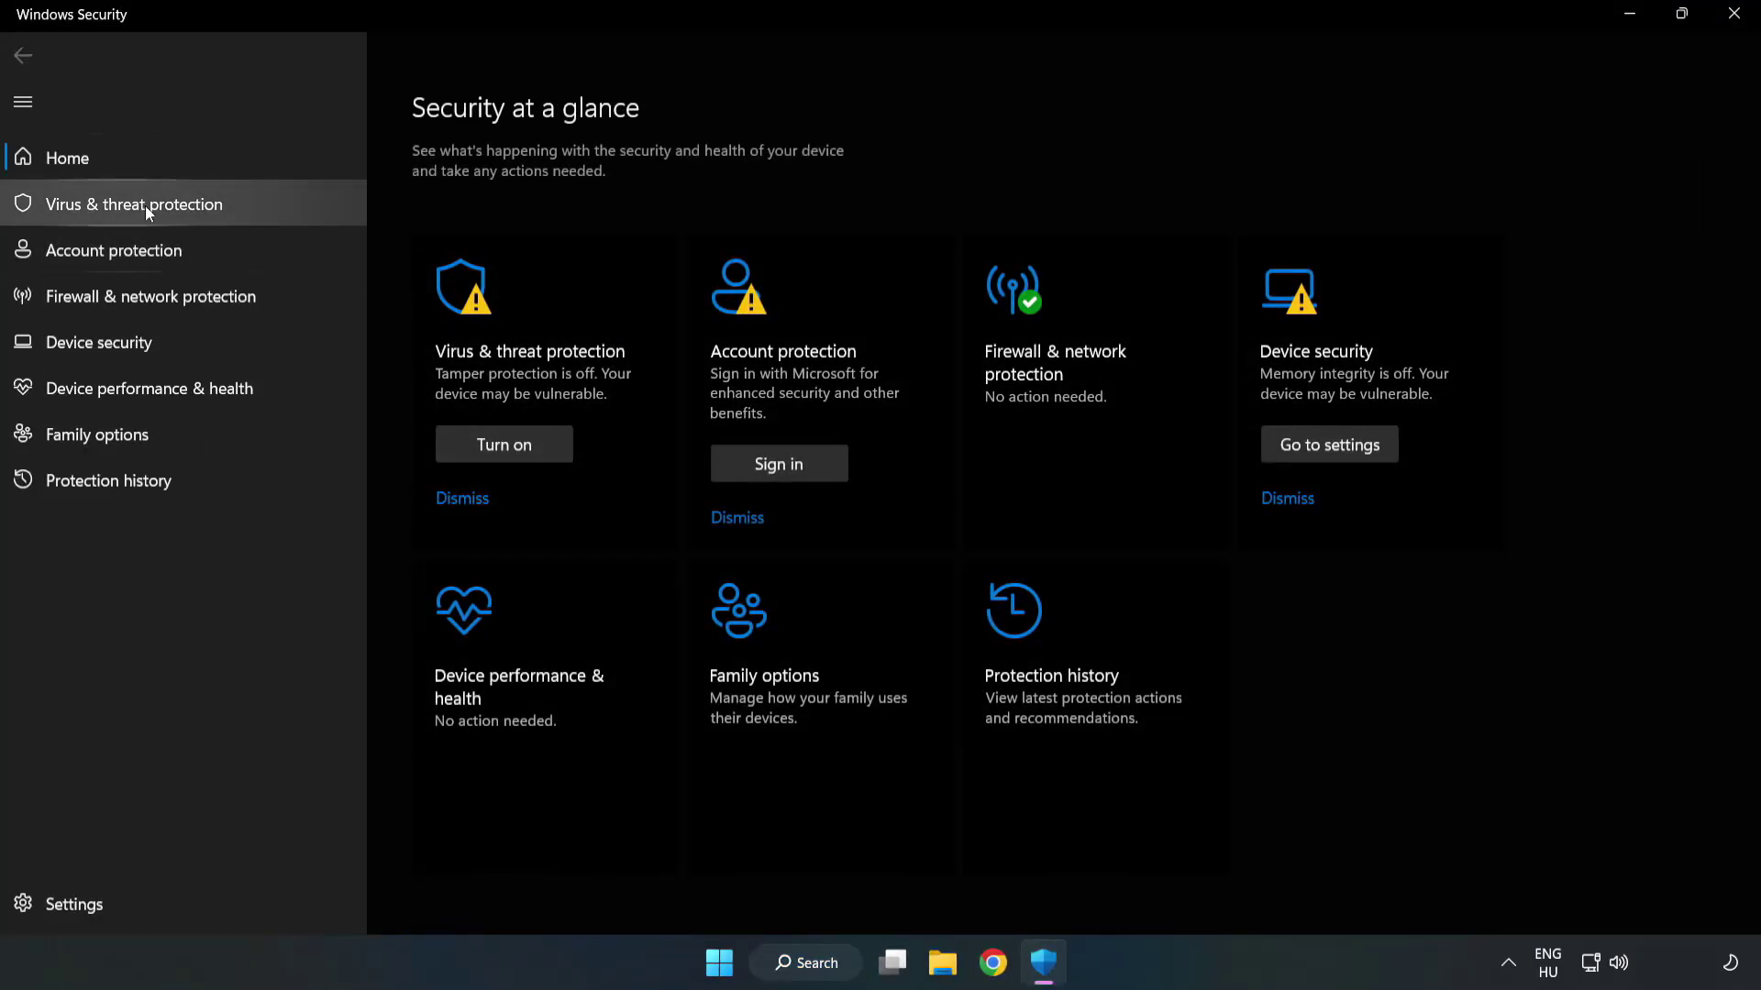
{"action": "left_click", "coordinate": [117, 213]}
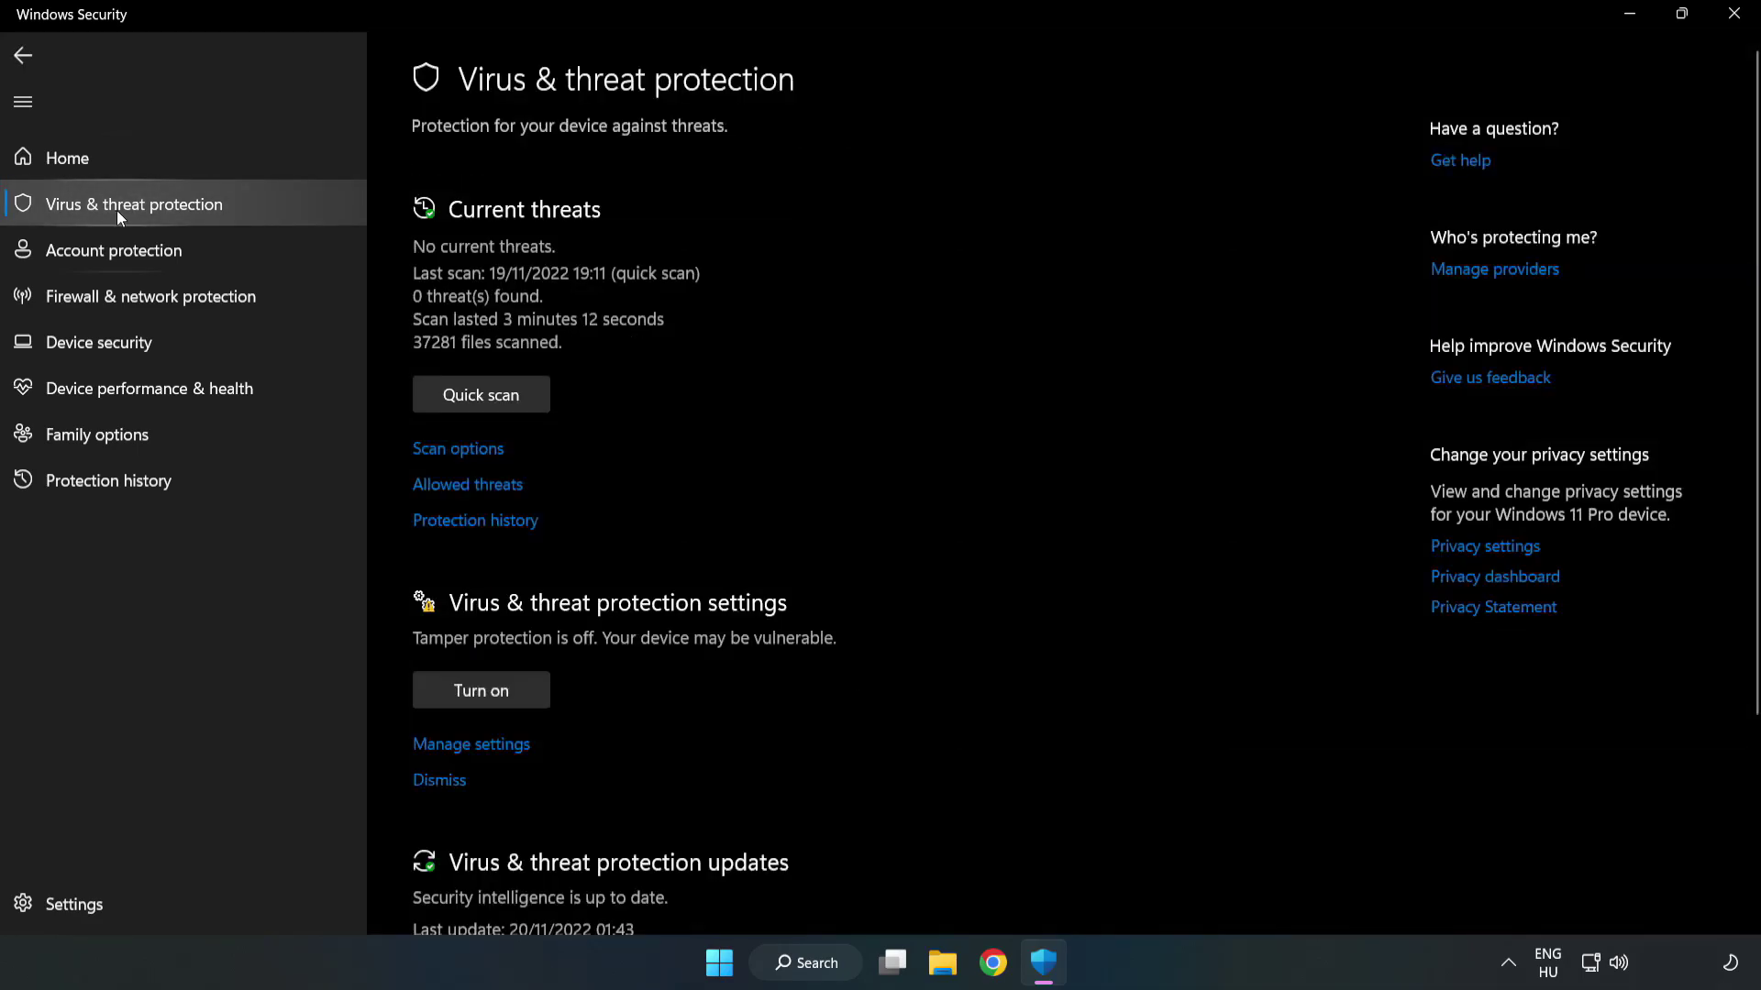
{"action": "scroll", "coordinate": [917, 356], "scroll_direction": "down", "scroll_amount": 3}
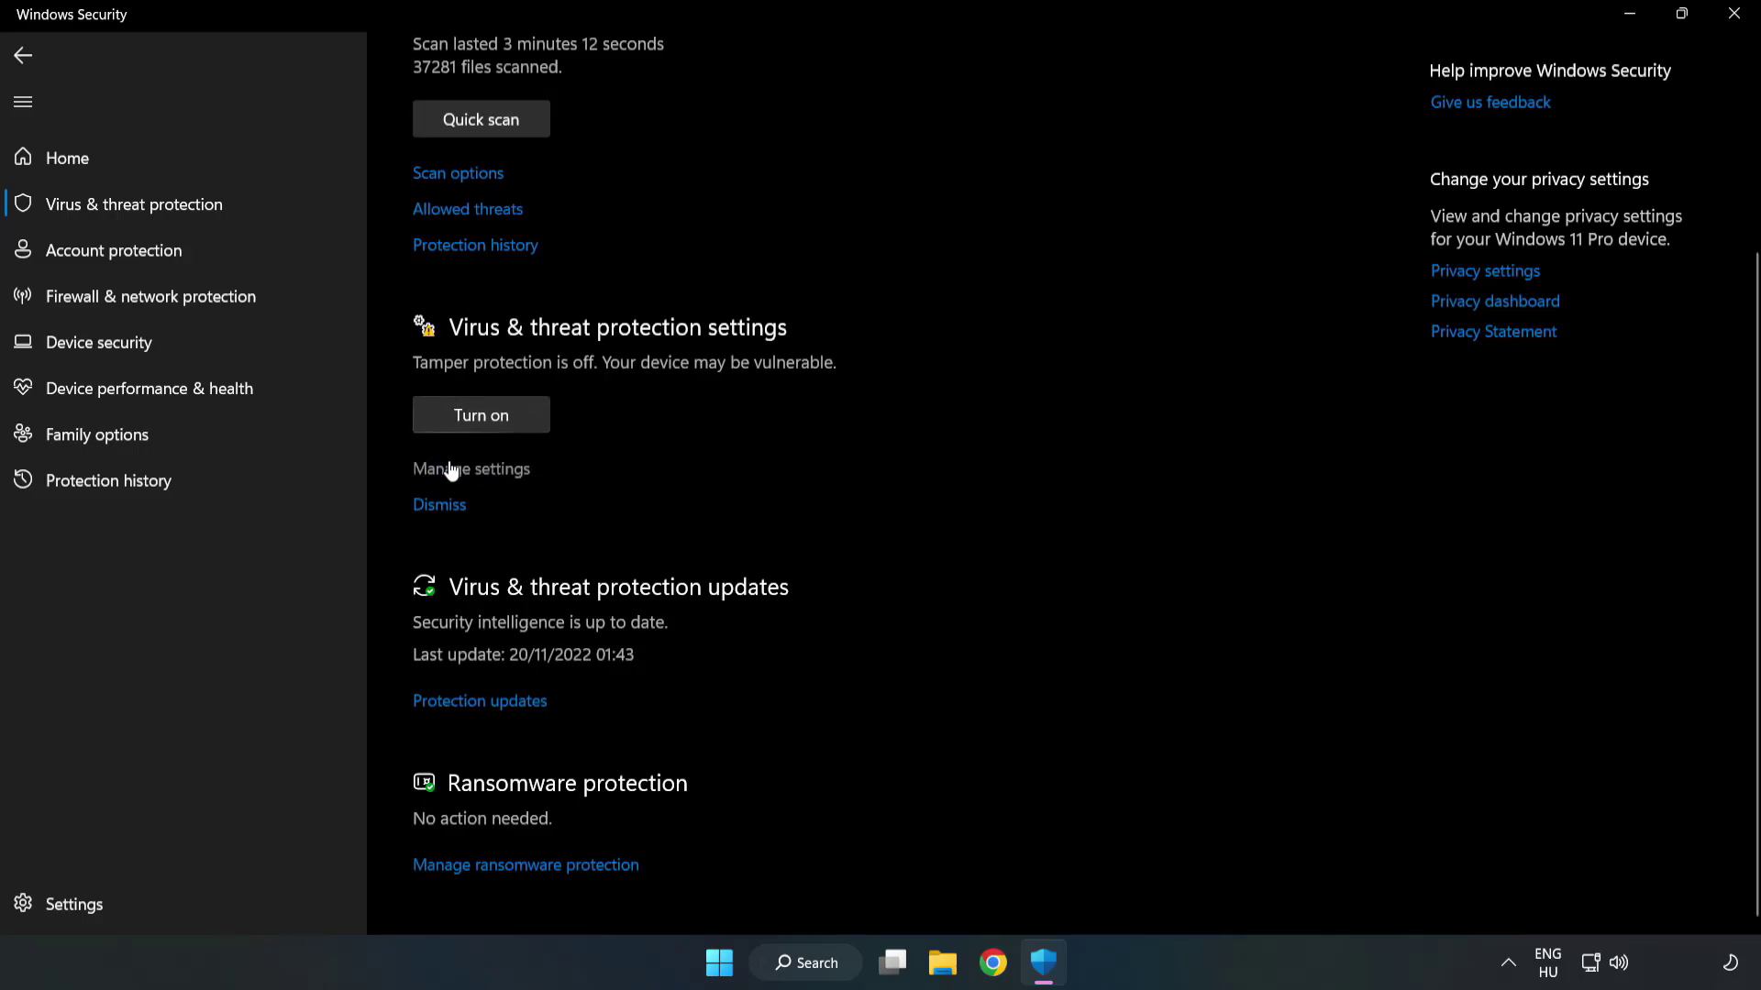
{"action": "left_click", "coordinate": [481, 471]}
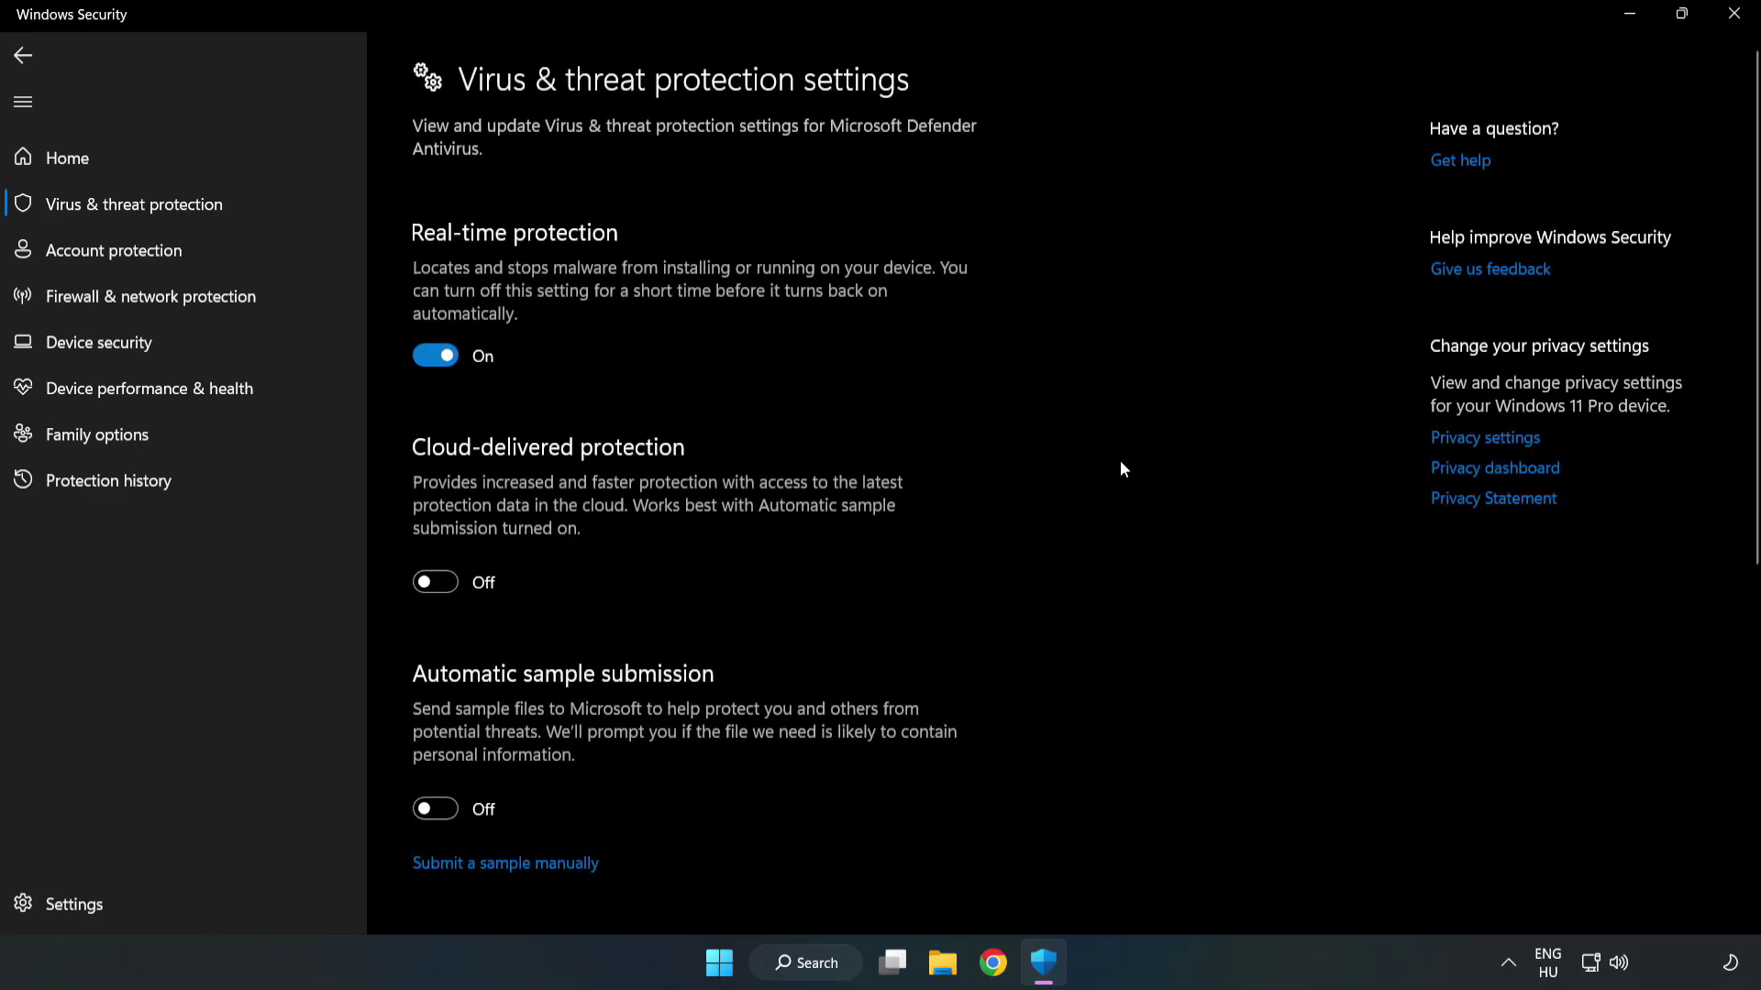
{"action": "scroll", "coordinate": [1120, 470], "scroll_direction": "down", "scroll_amount": 5}
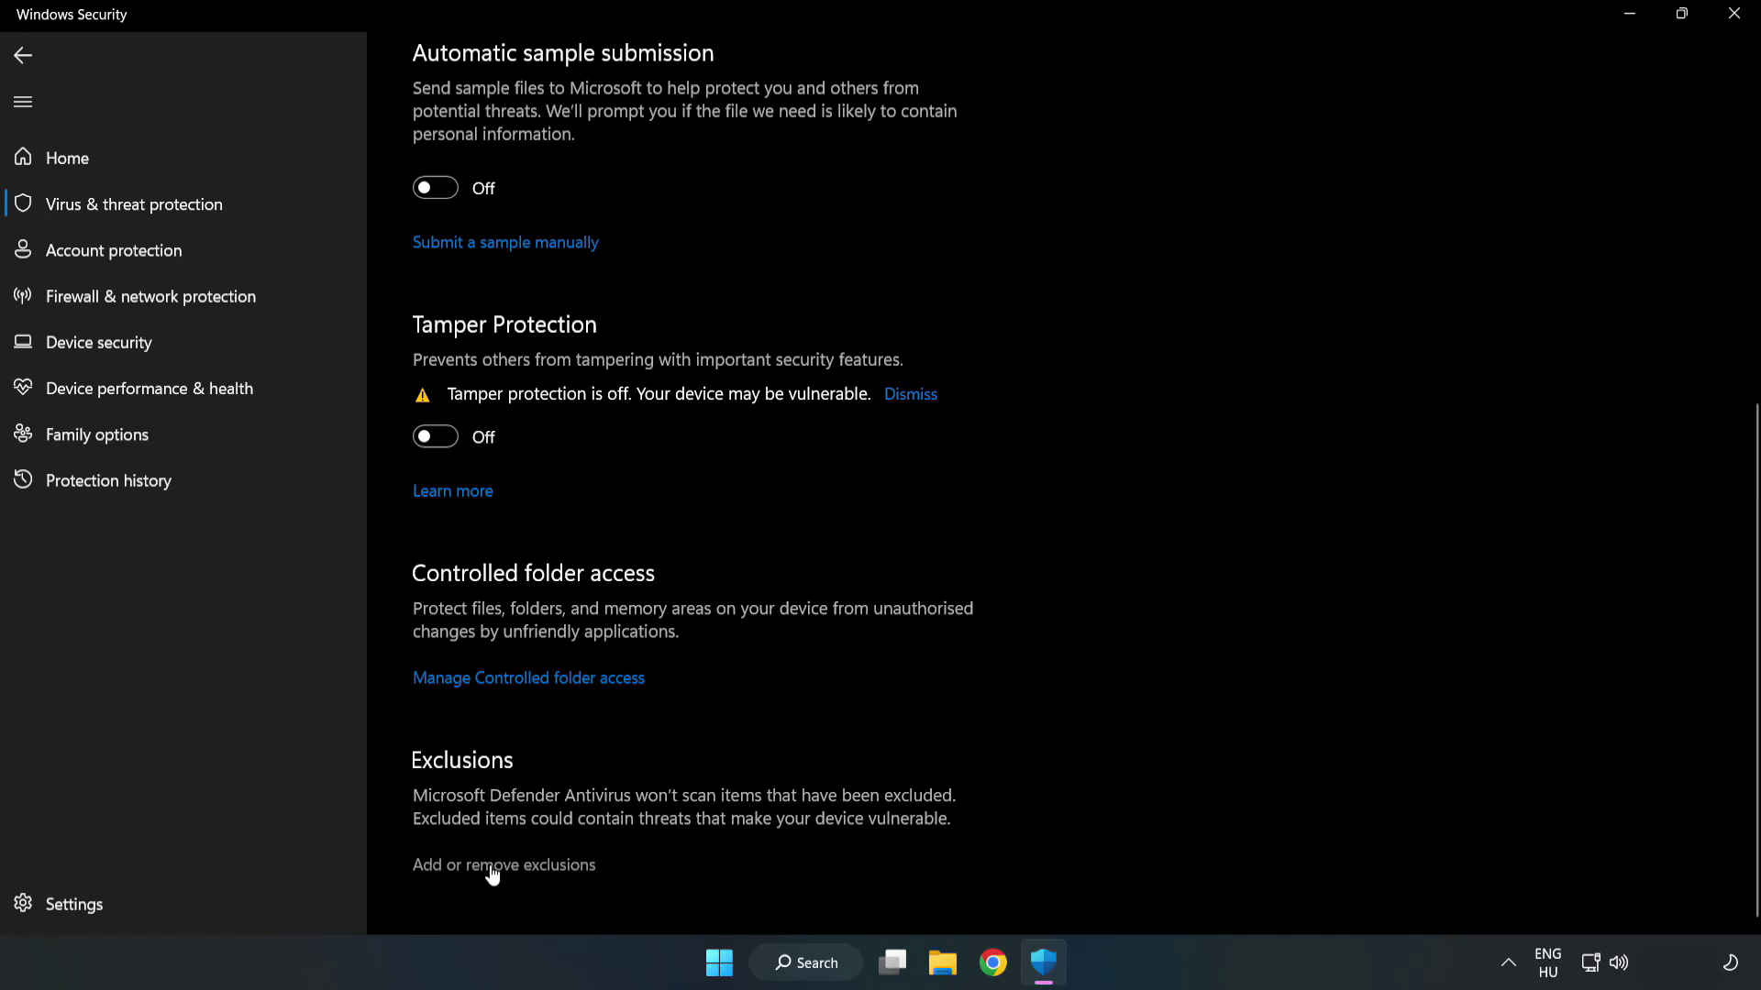
{"action": "left_click", "coordinate": [519, 867]}
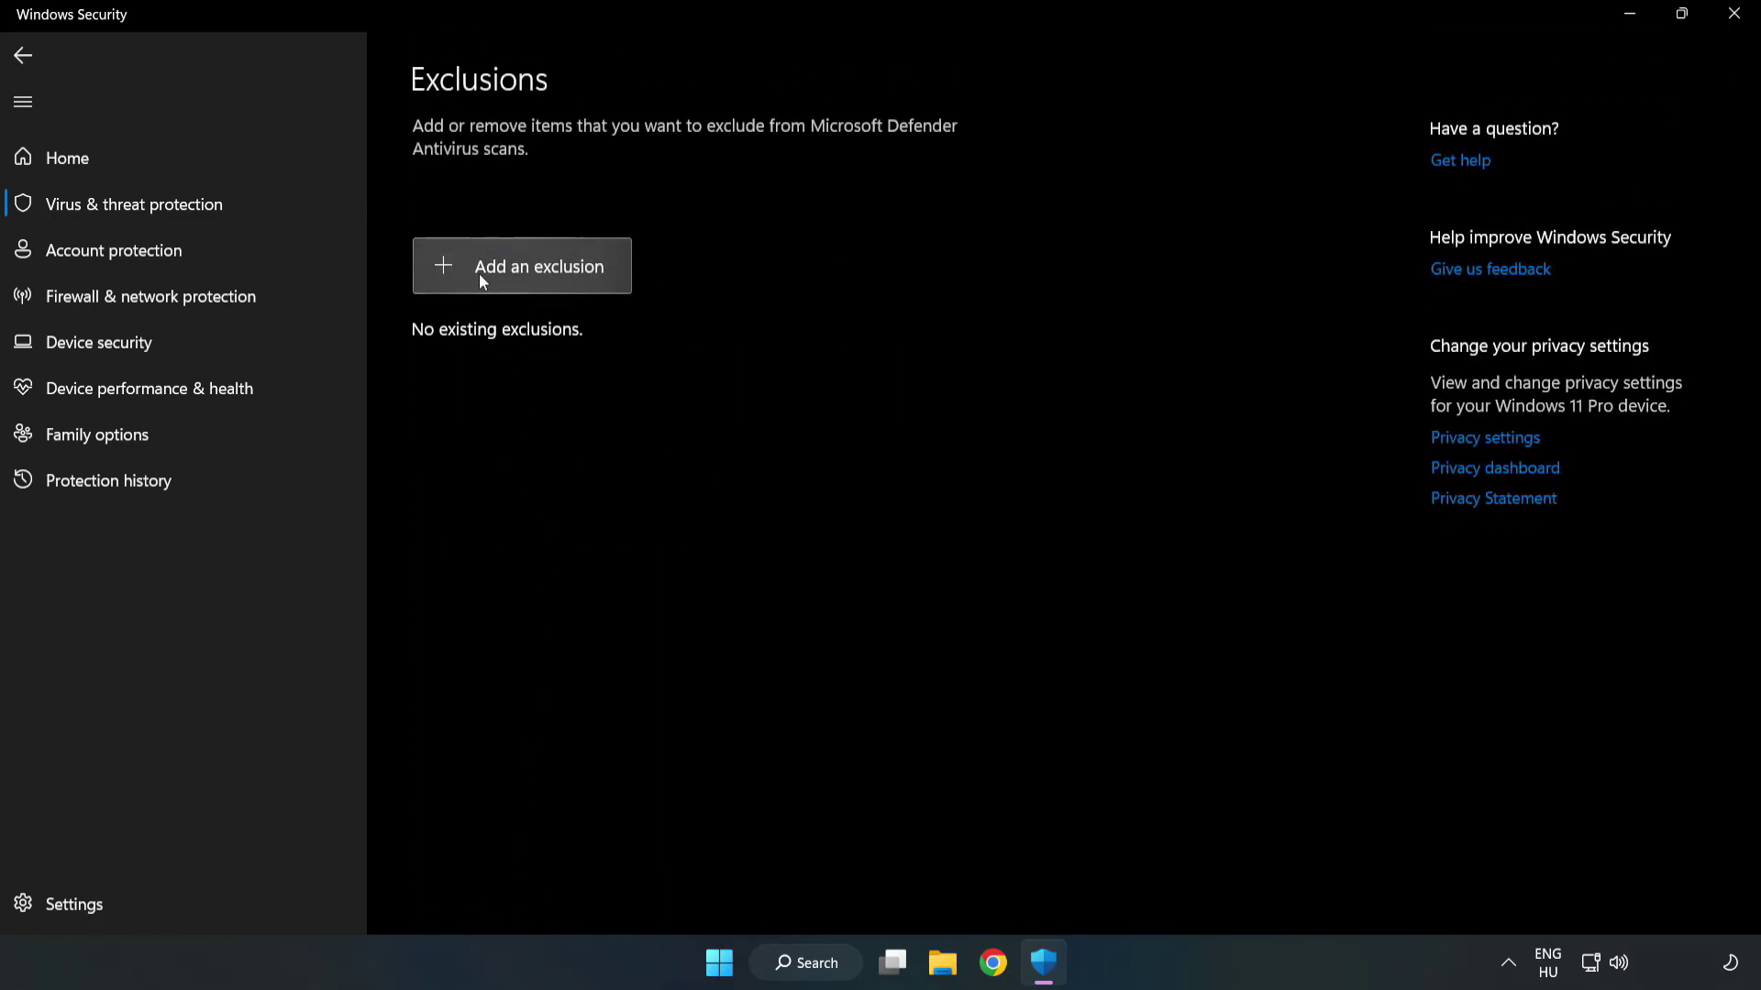
Add a file exclusion for NOT WORKING APP from C:\Program Files (x86)\NOT WORKING APP and close Windows Security.
{"action": "left_click", "coordinate": [539, 279]}
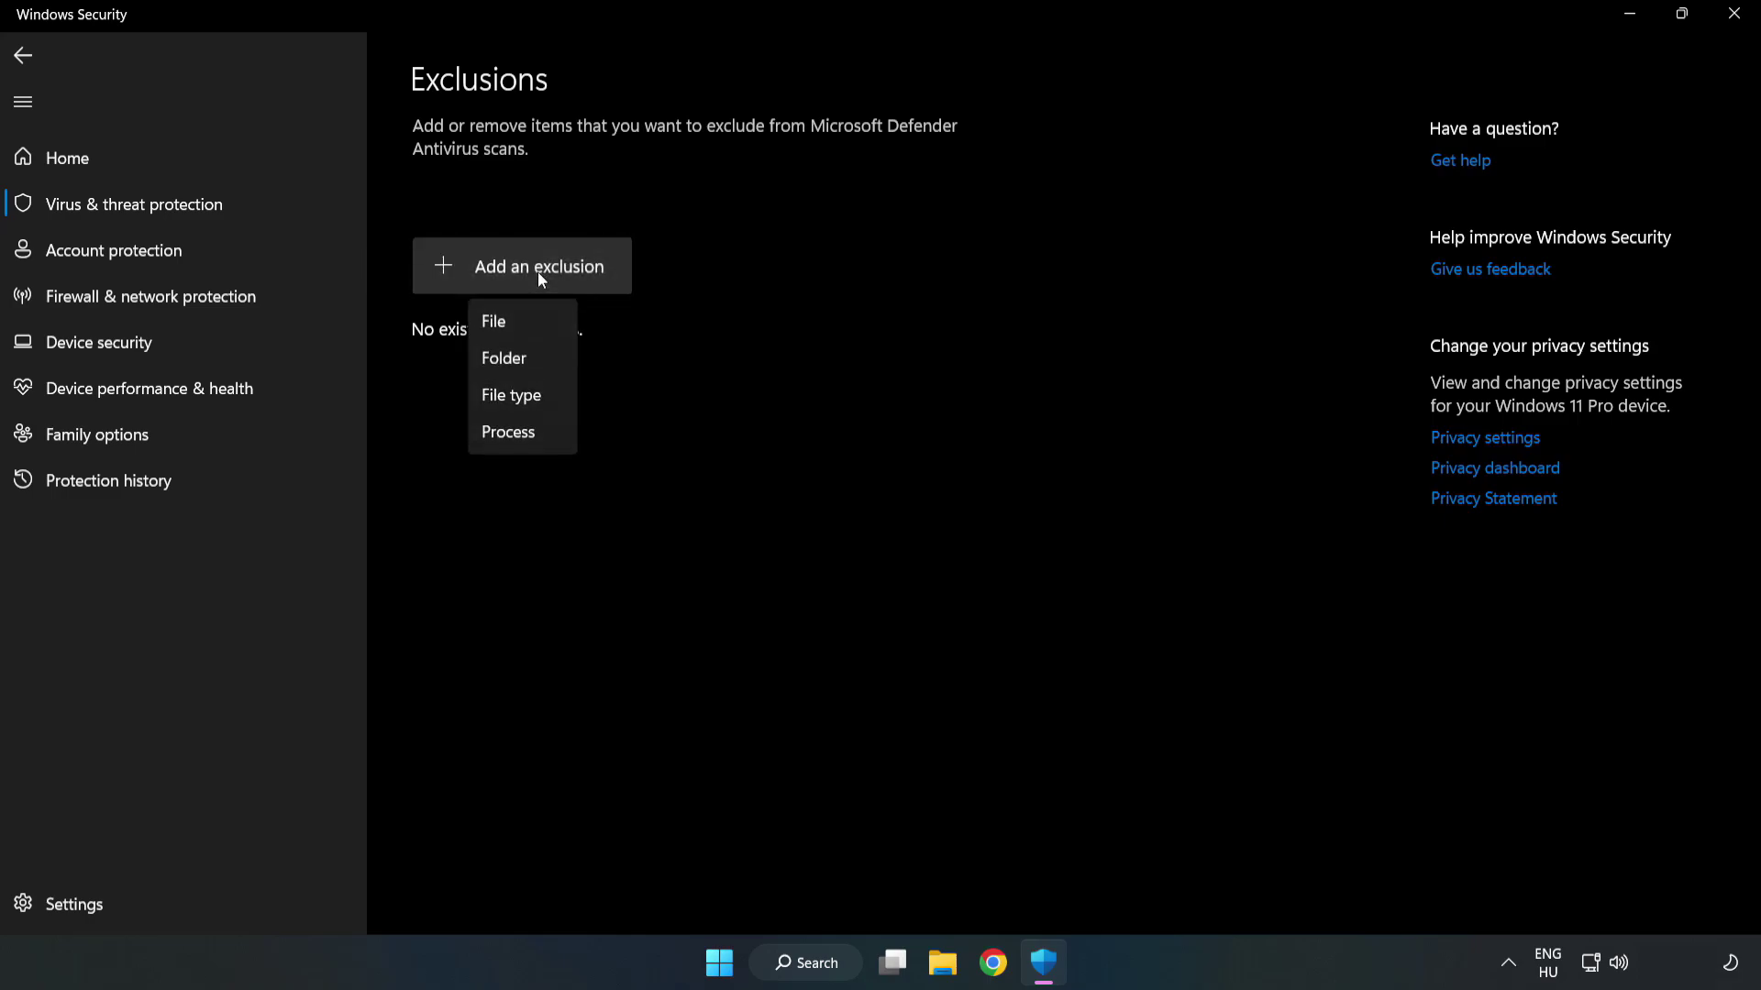
{"action": "left_click", "coordinate": [503, 327]}
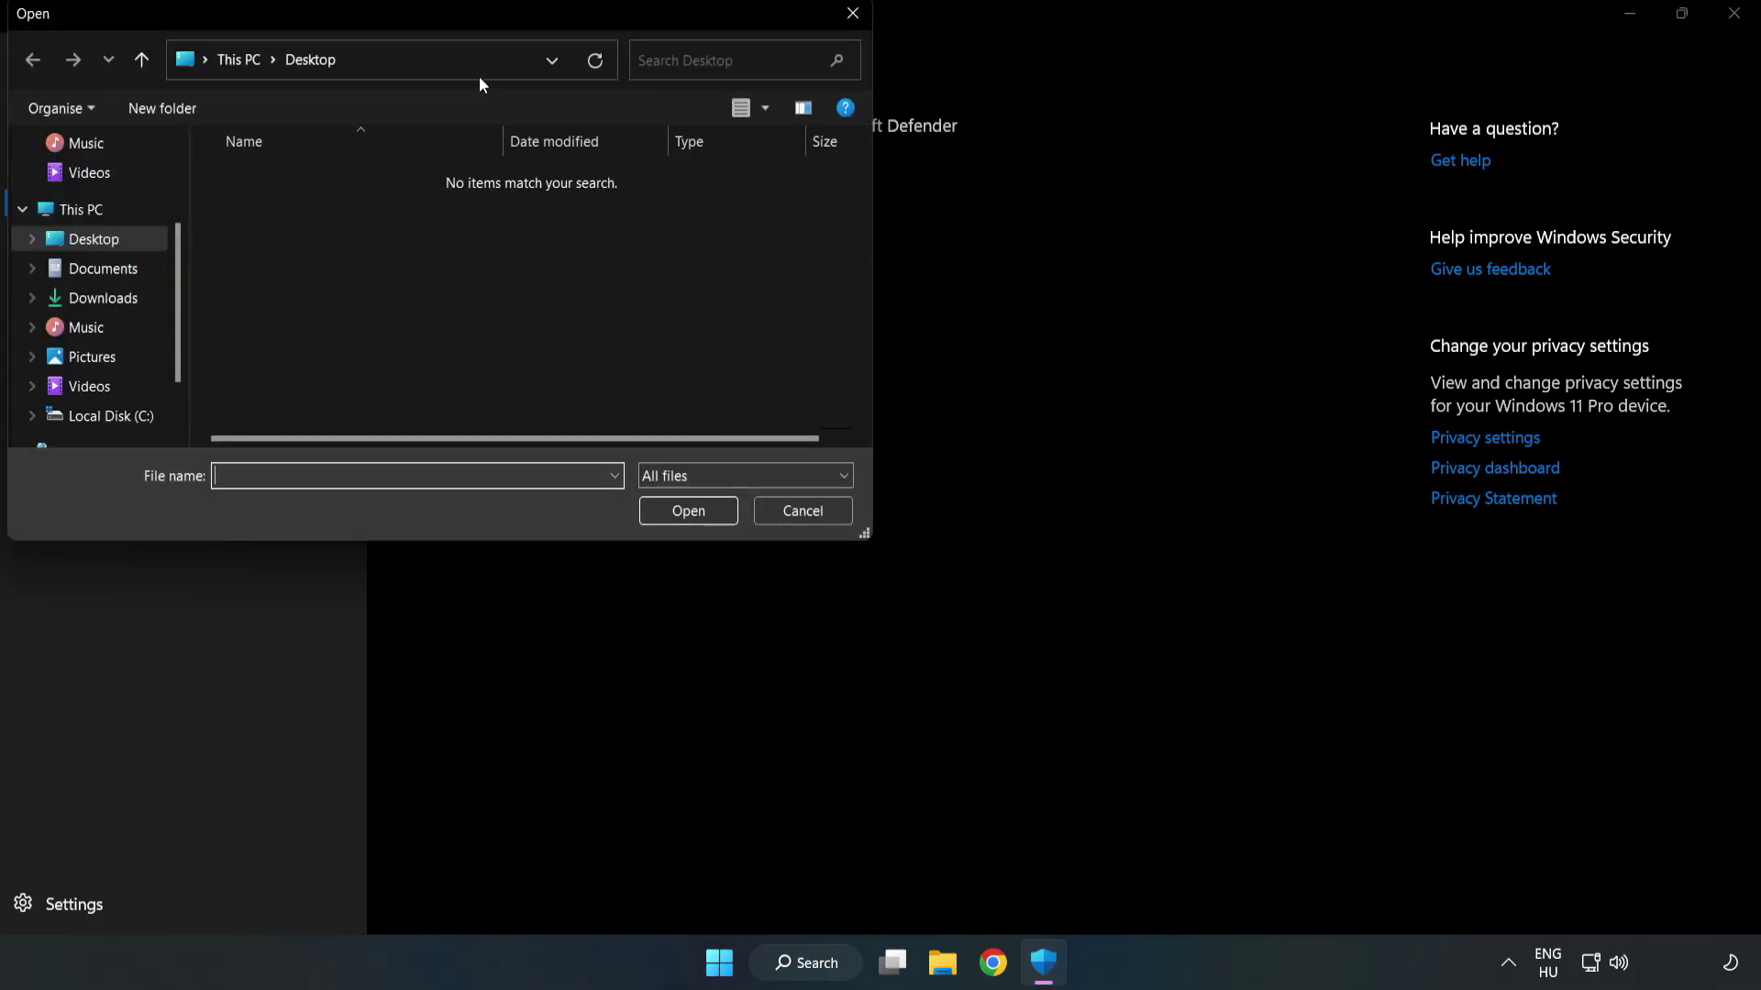
{"action": "left_click_drag", "start_coordinate": [476, 16], "coordinate": [810, 195]}
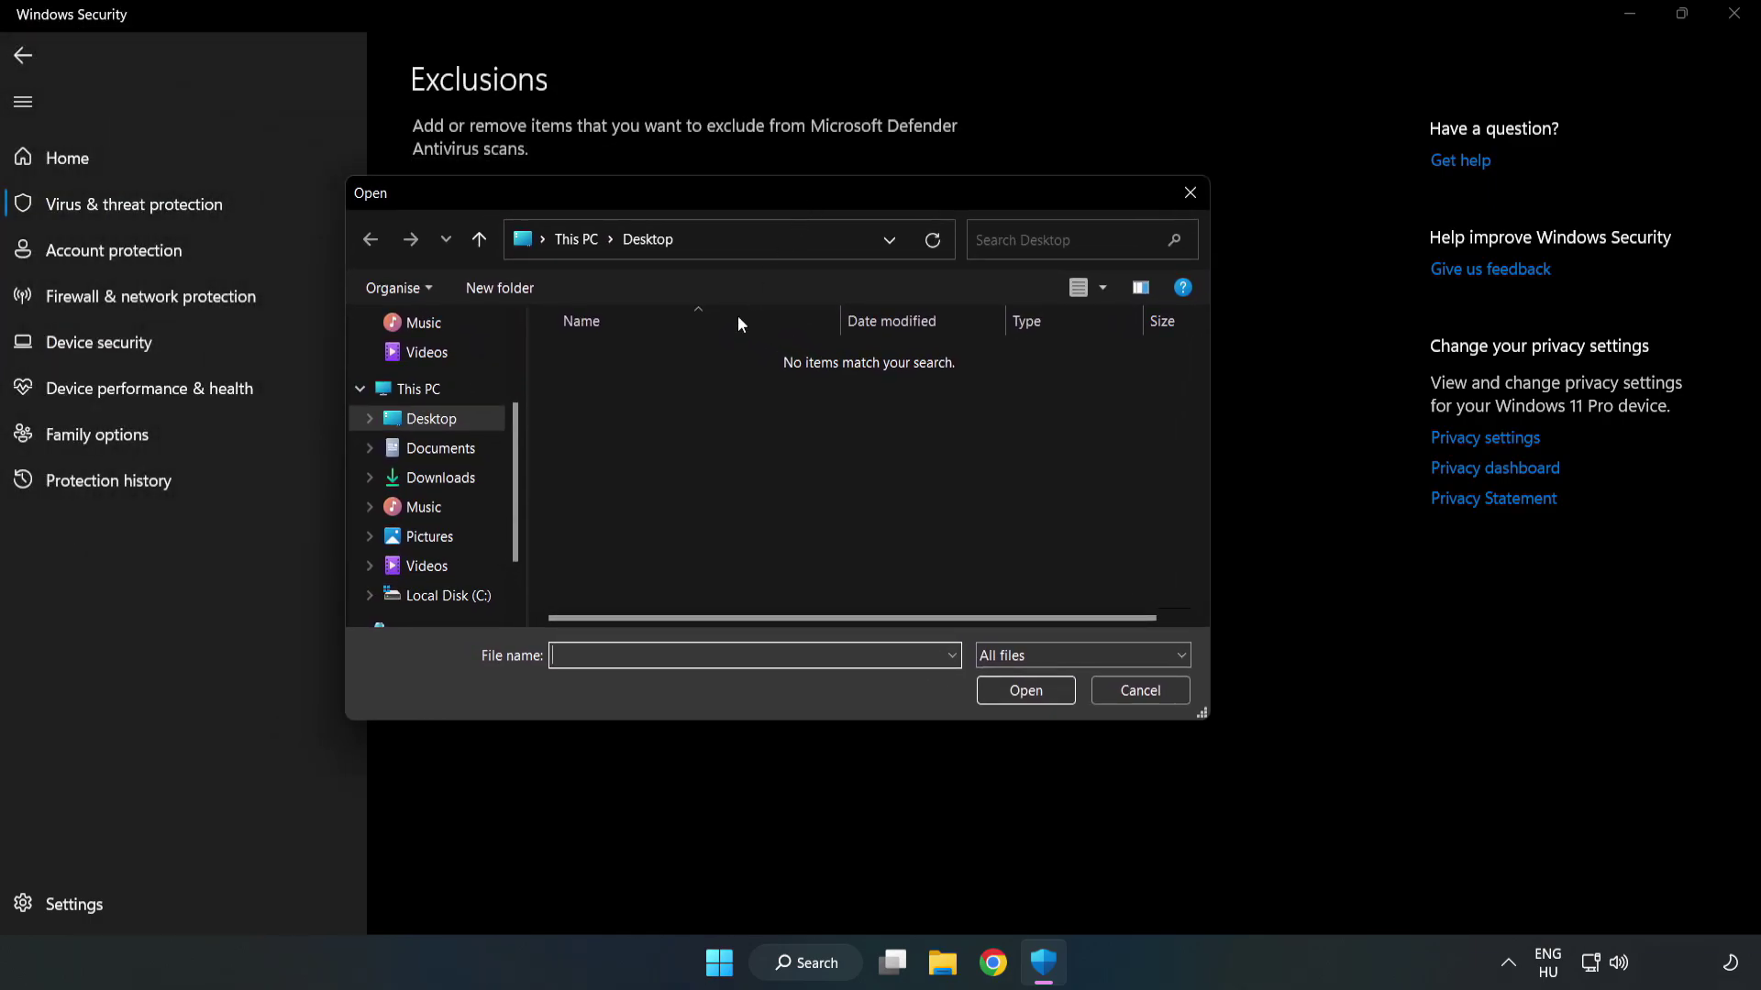
{"action": "left_click", "coordinate": [450, 596]}
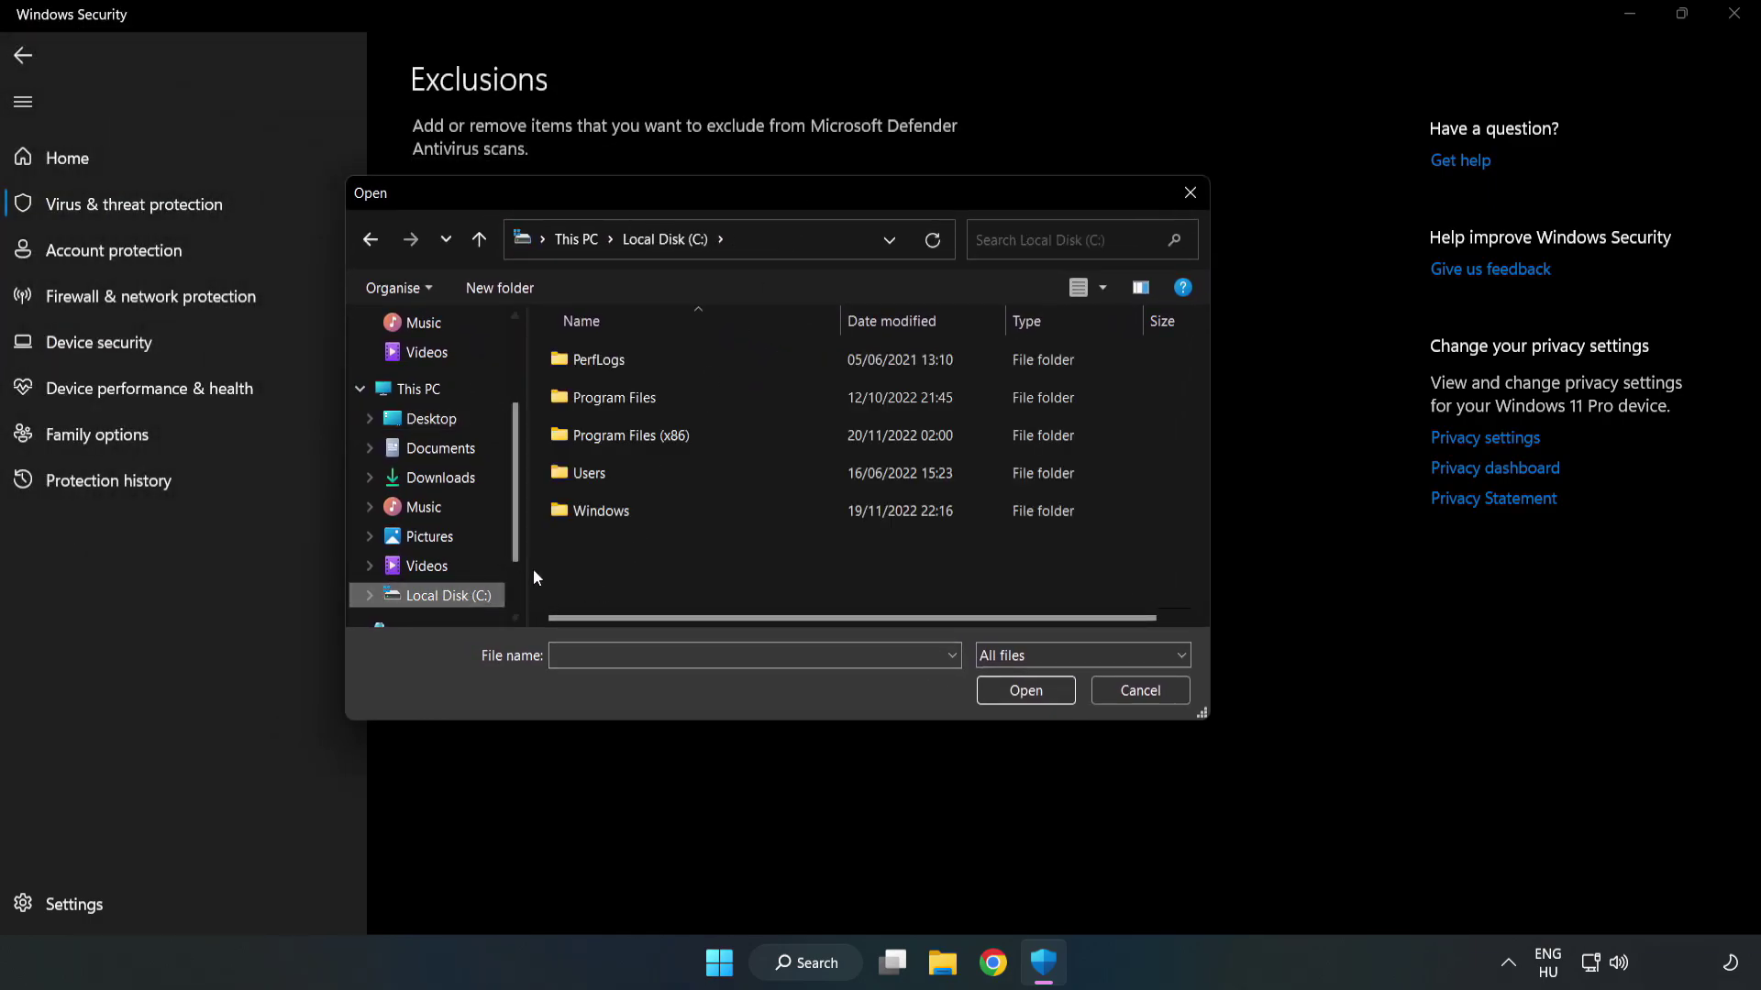
{"action": "double_click", "coordinate": [691, 437]}
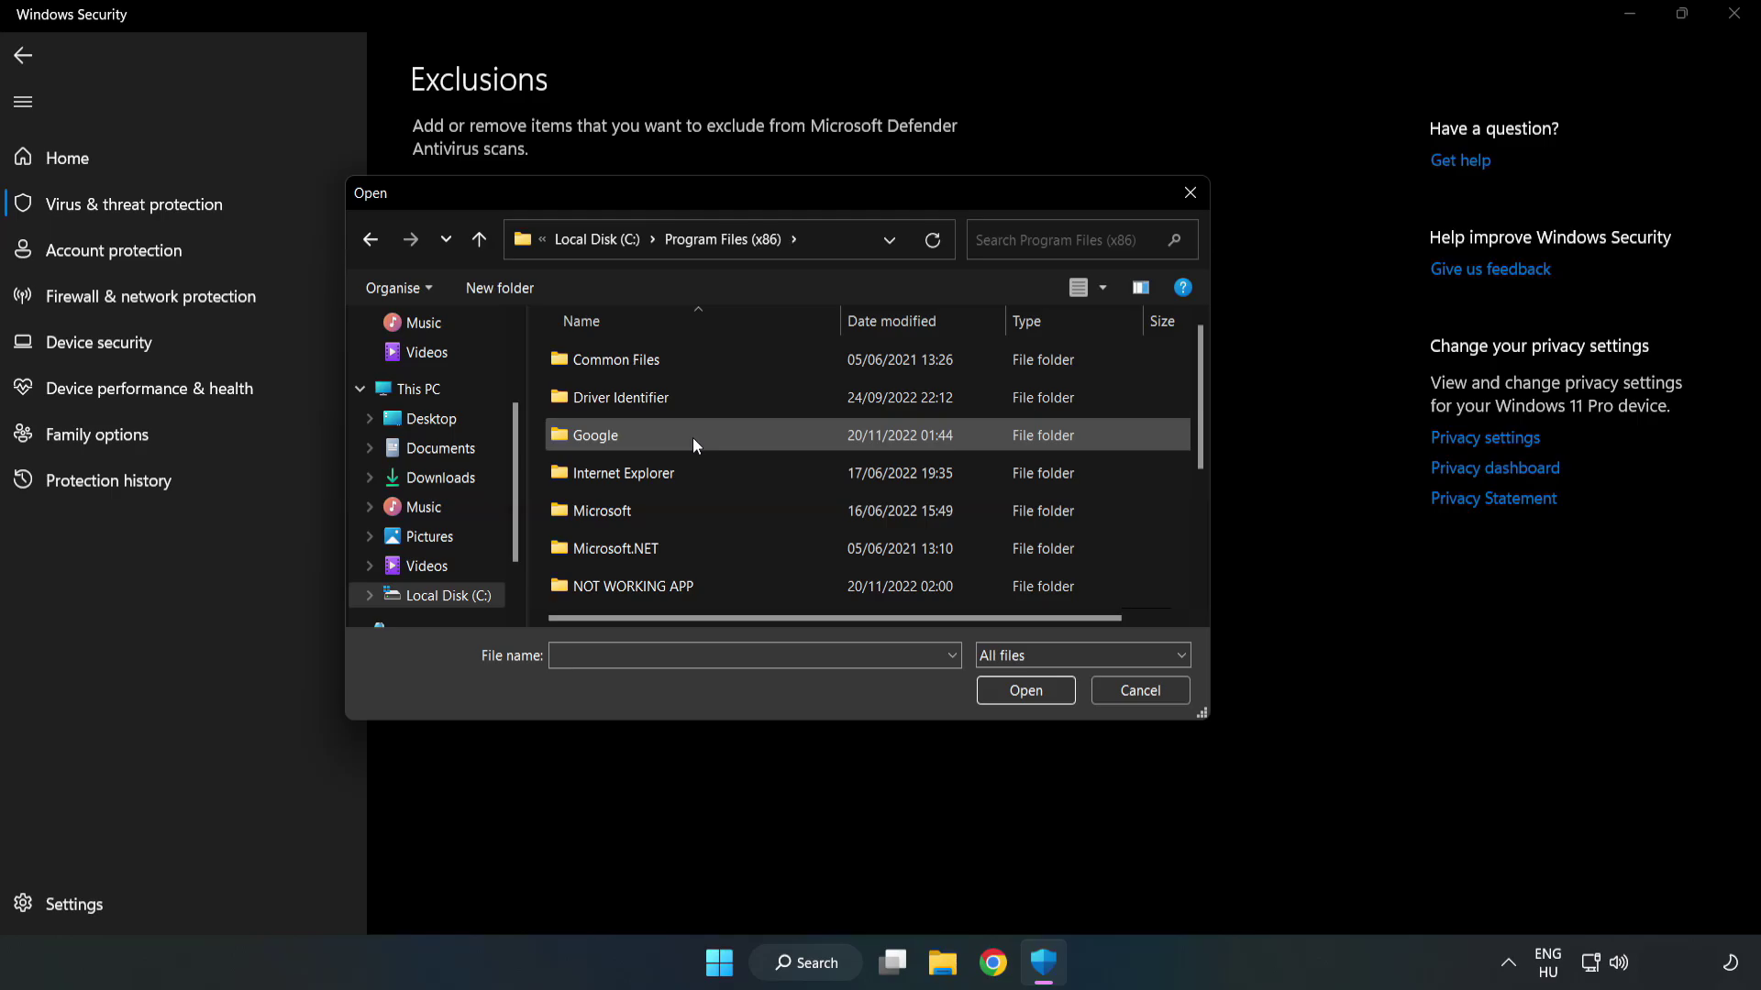
{"action": "double_click", "coordinate": [691, 584]}
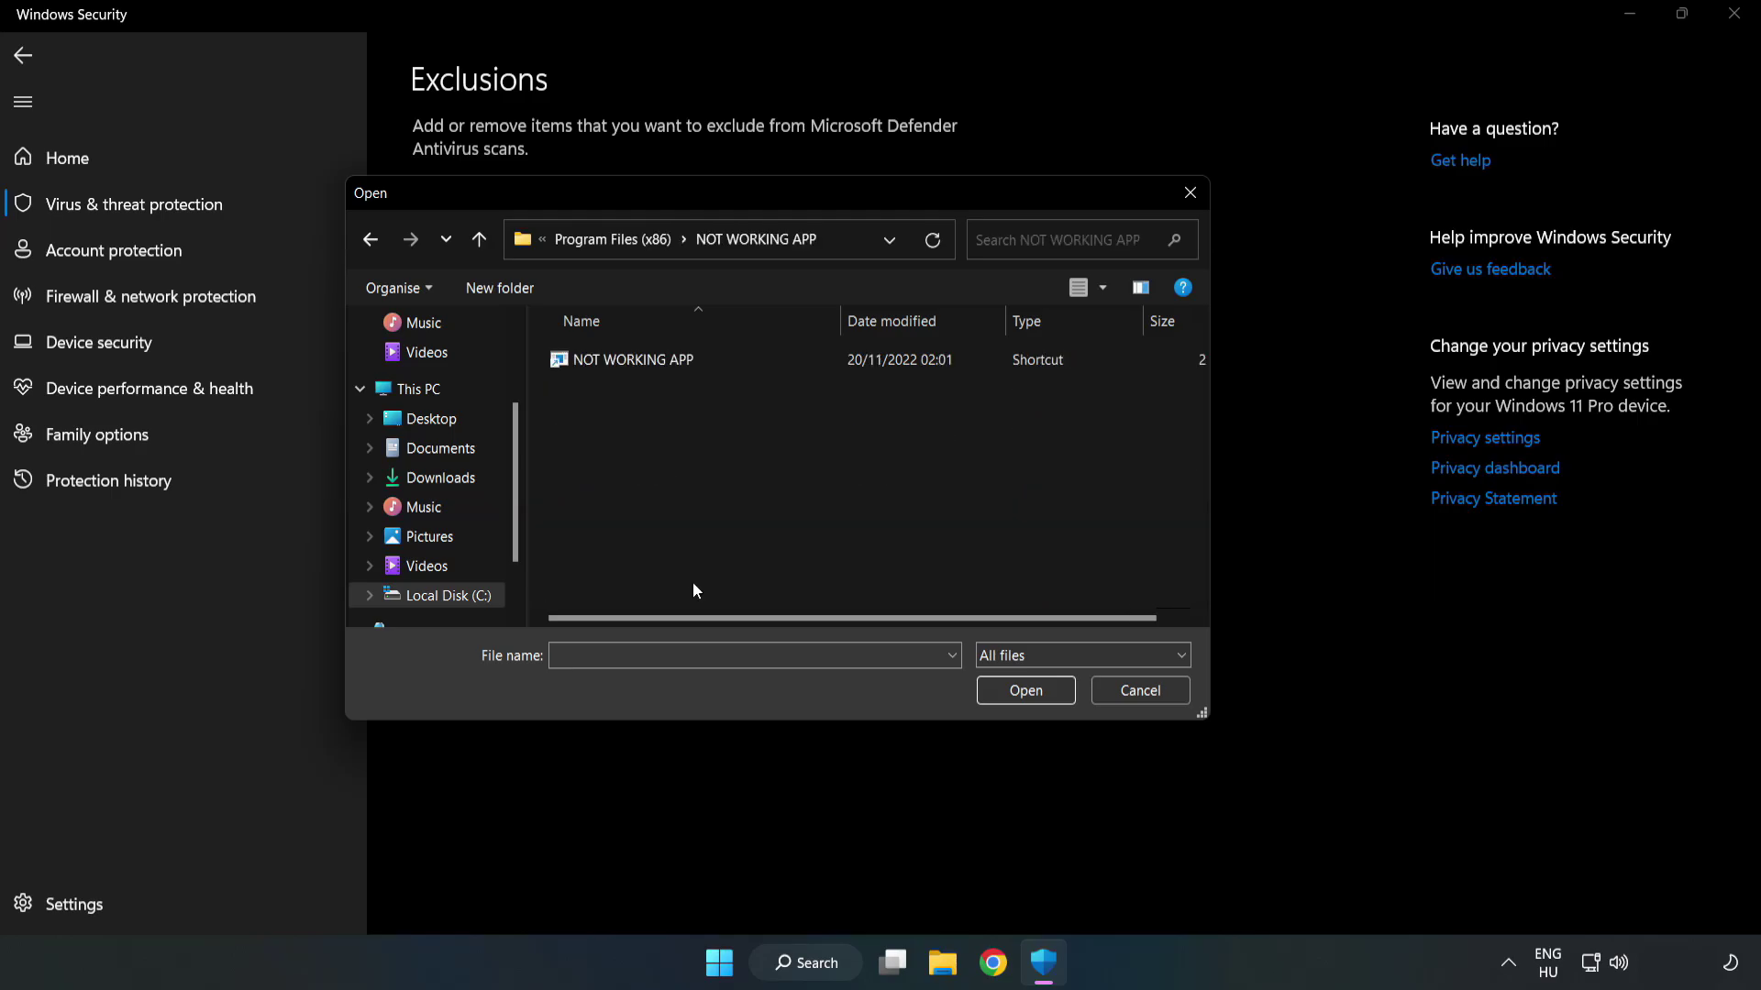
{"action": "left_click", "coordinate": [556, 351]}
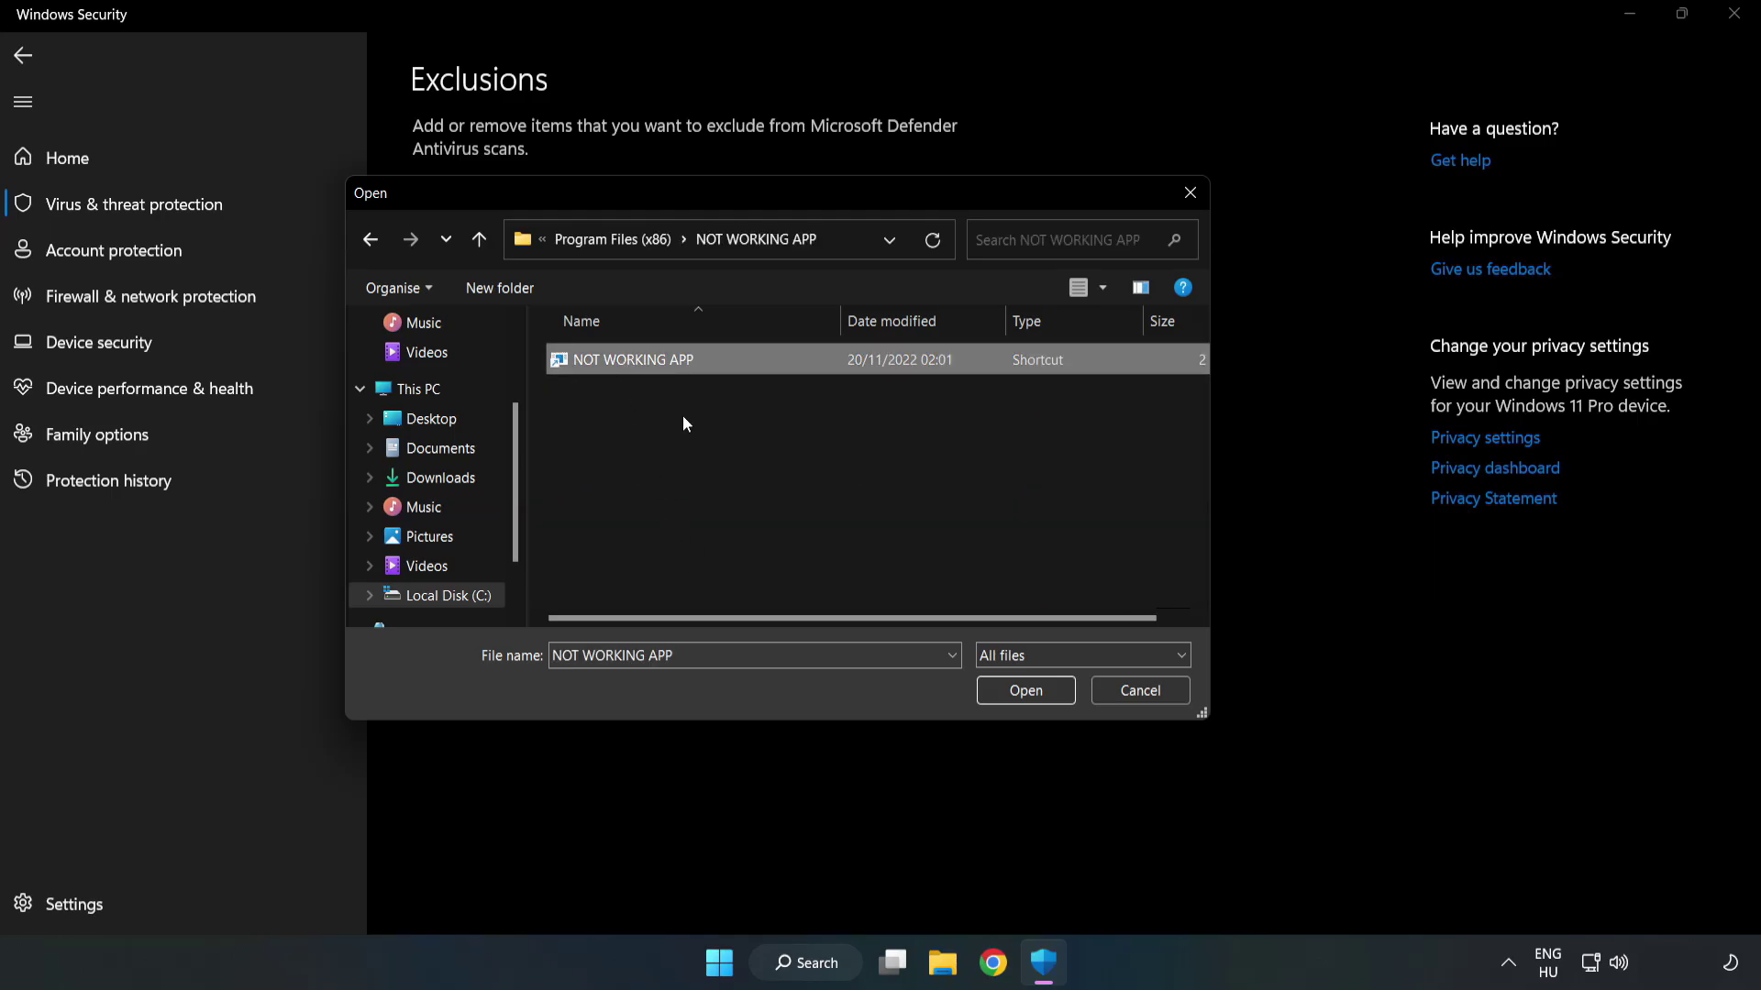
{"action": "left_click", "coordinate": [1025, 691]}
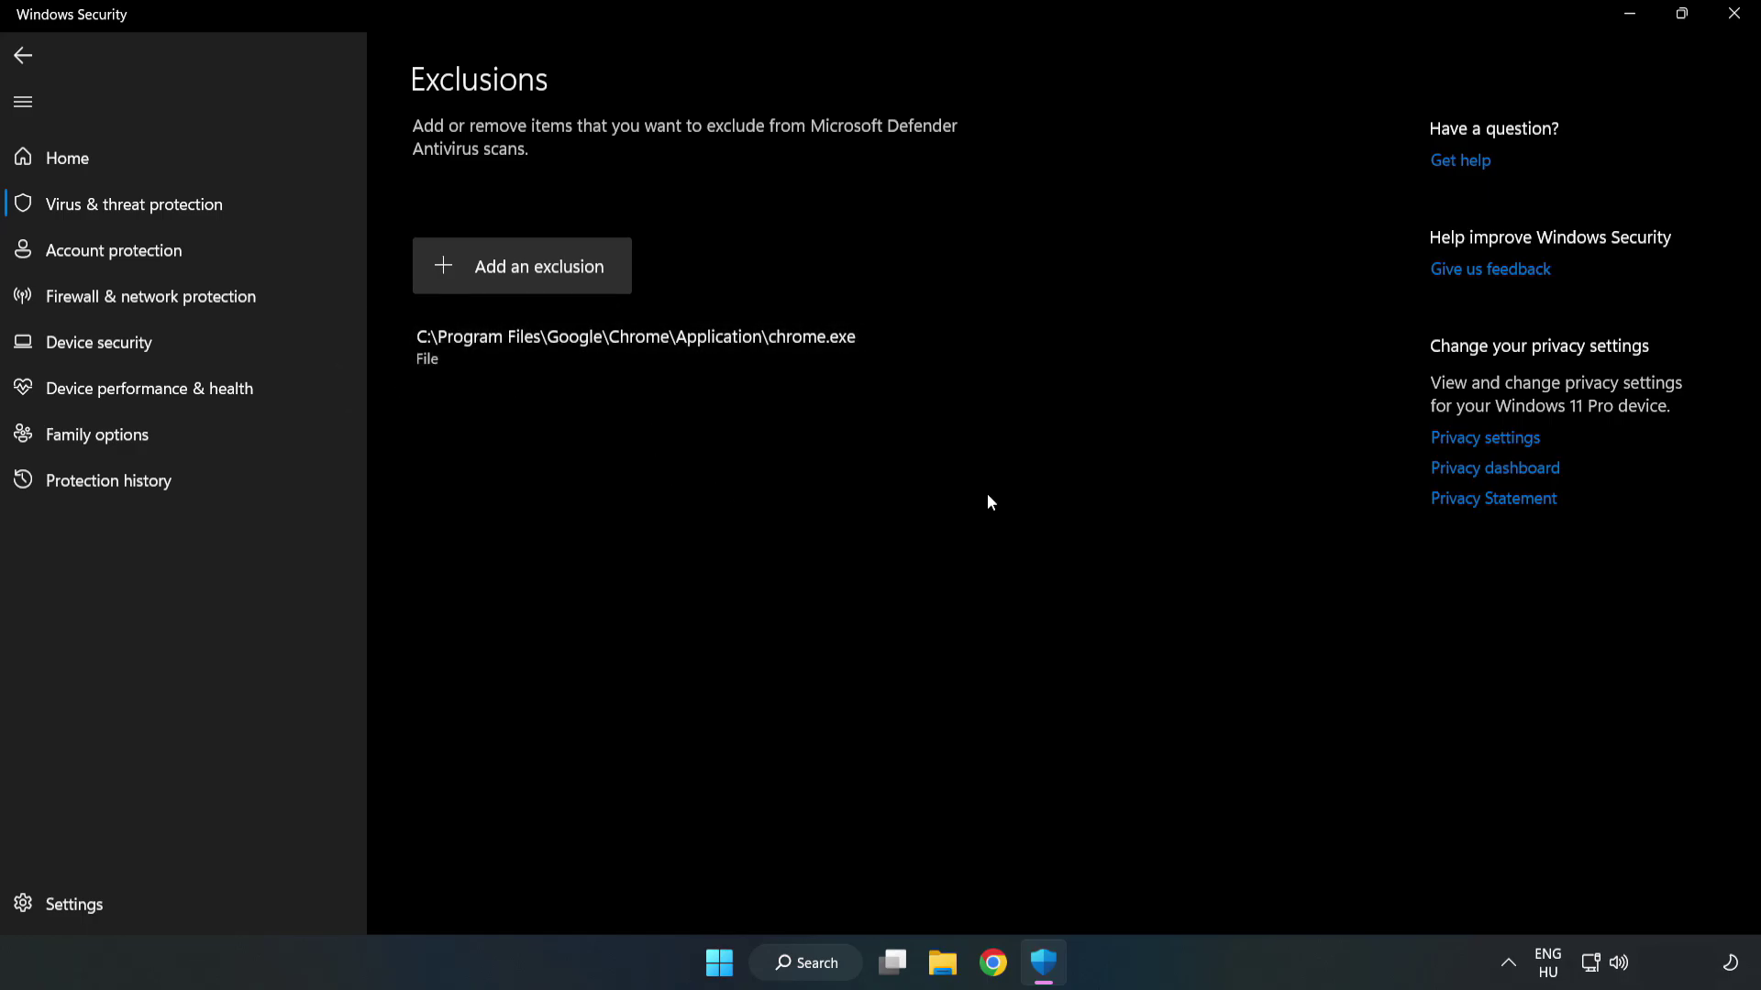
{"action": "left_click", "coordinate": [1733, 23]}
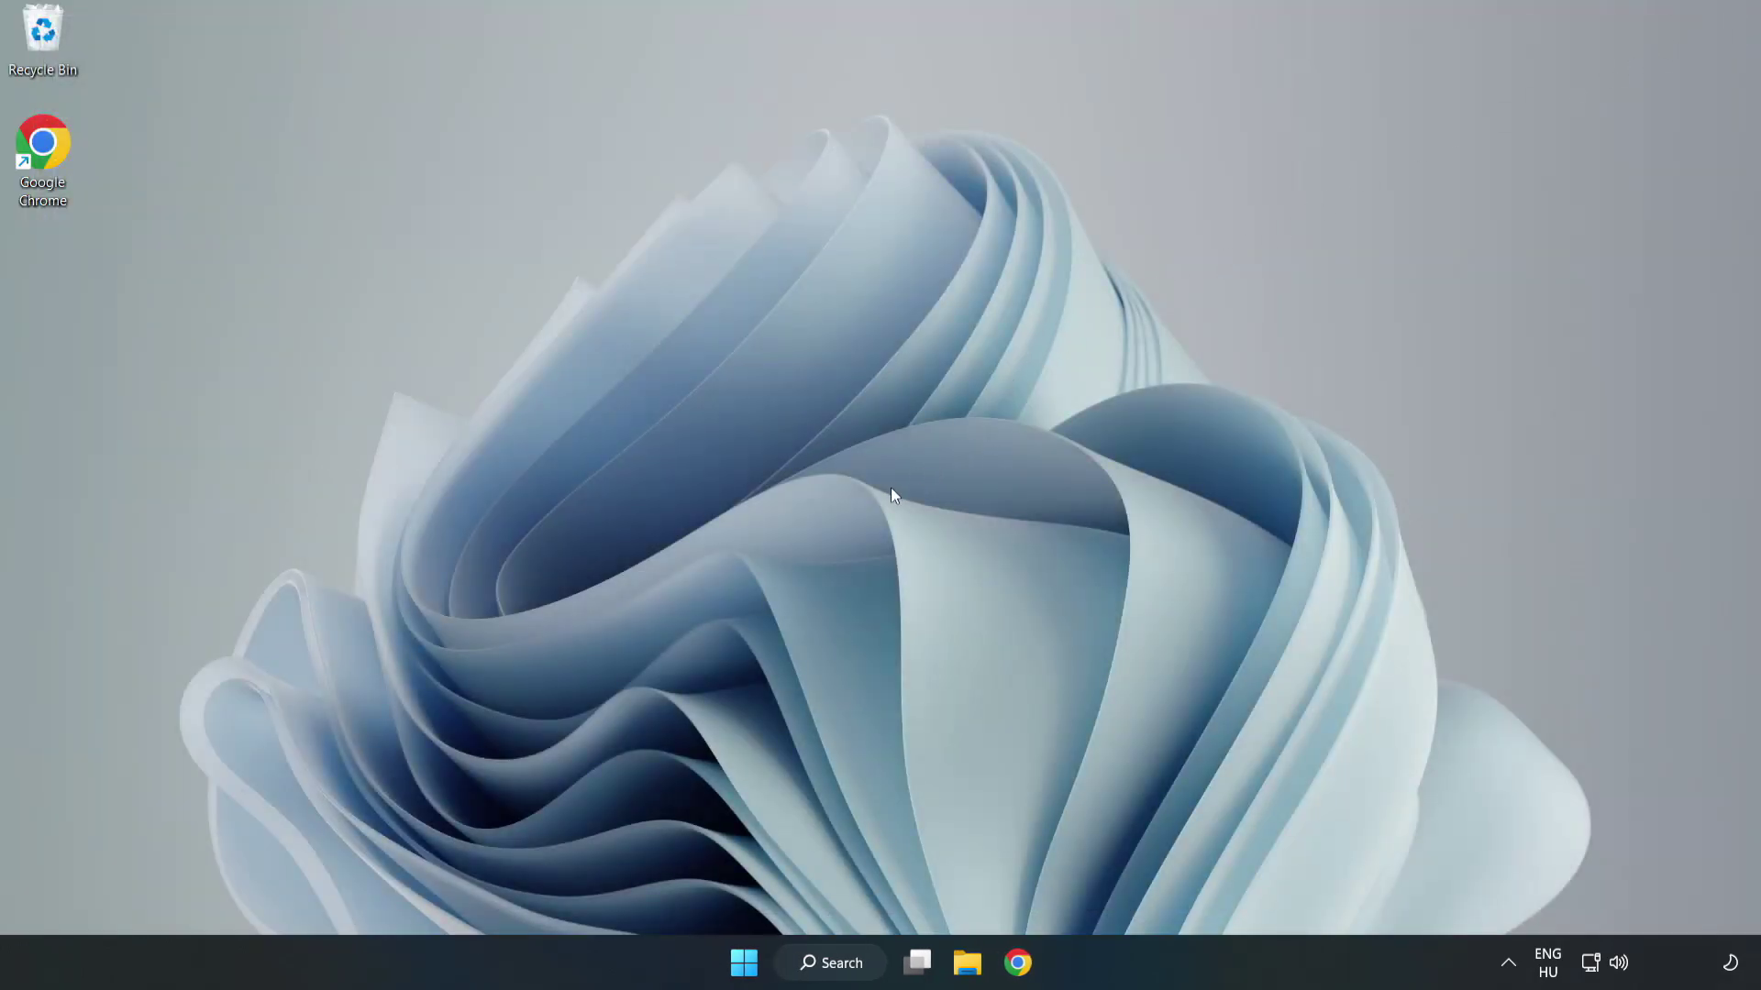
Bring up the computer's power options from Start.
{"action": "left_click", "coordinate": [744, 962]}
{"action": "left_click", "coordinate": [1164, 883]}
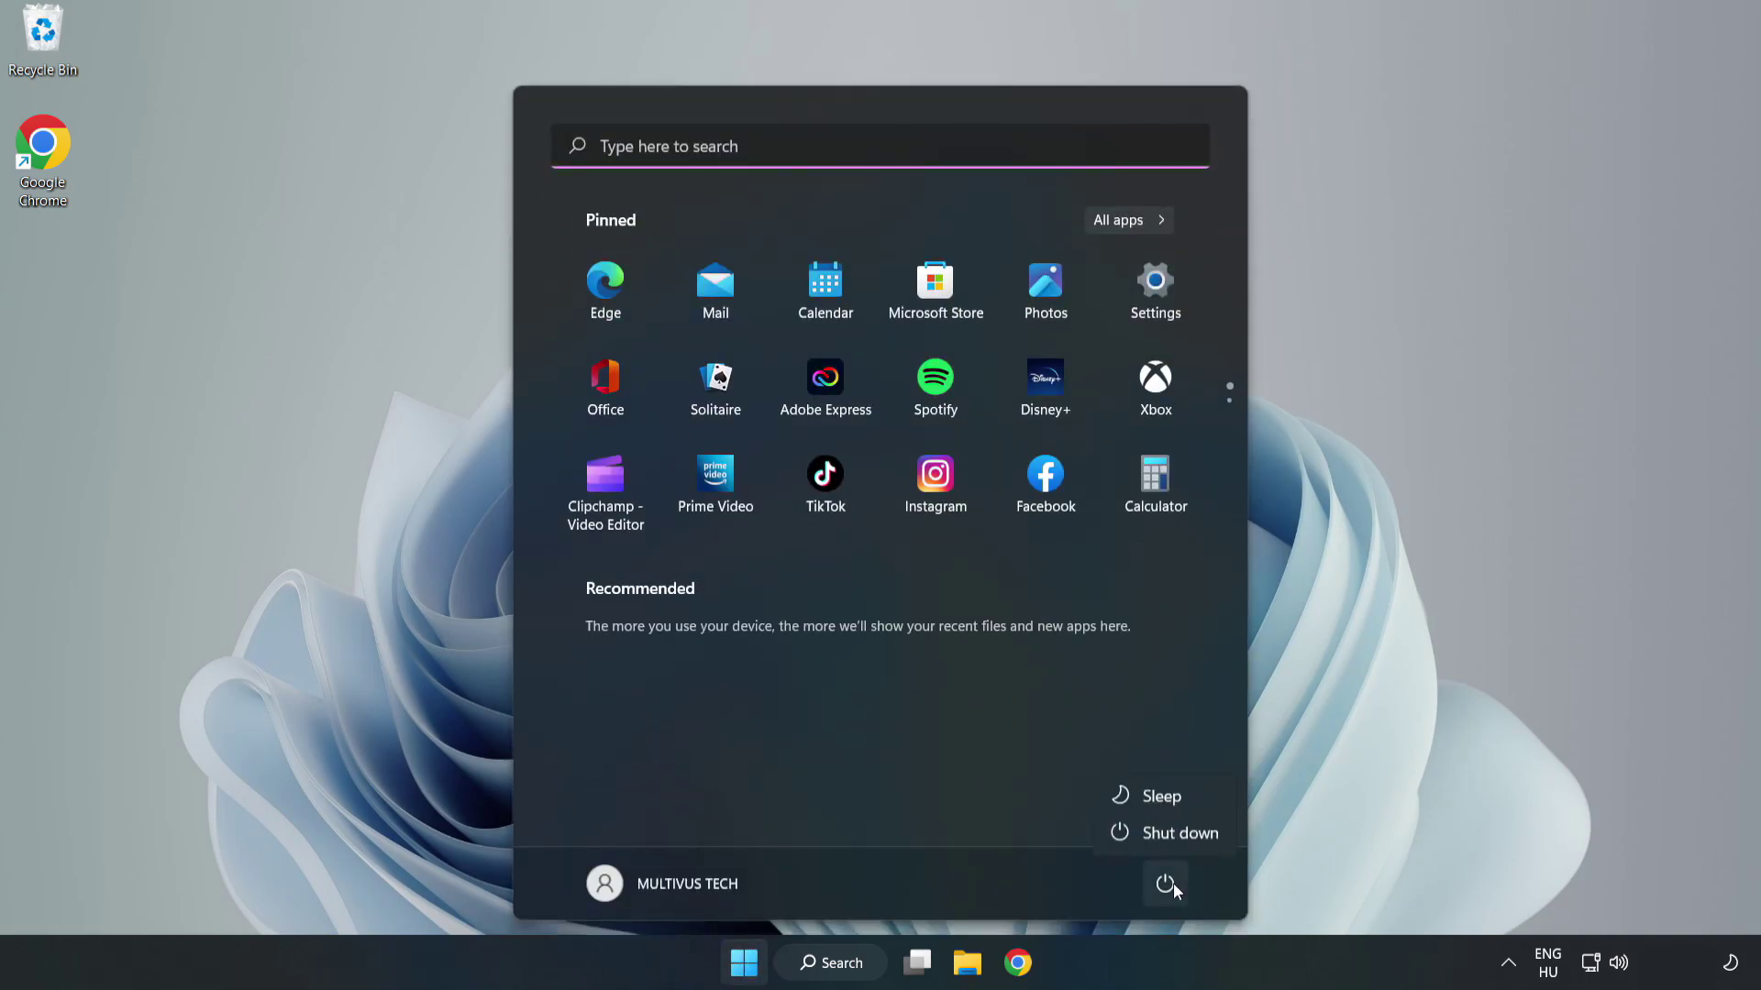